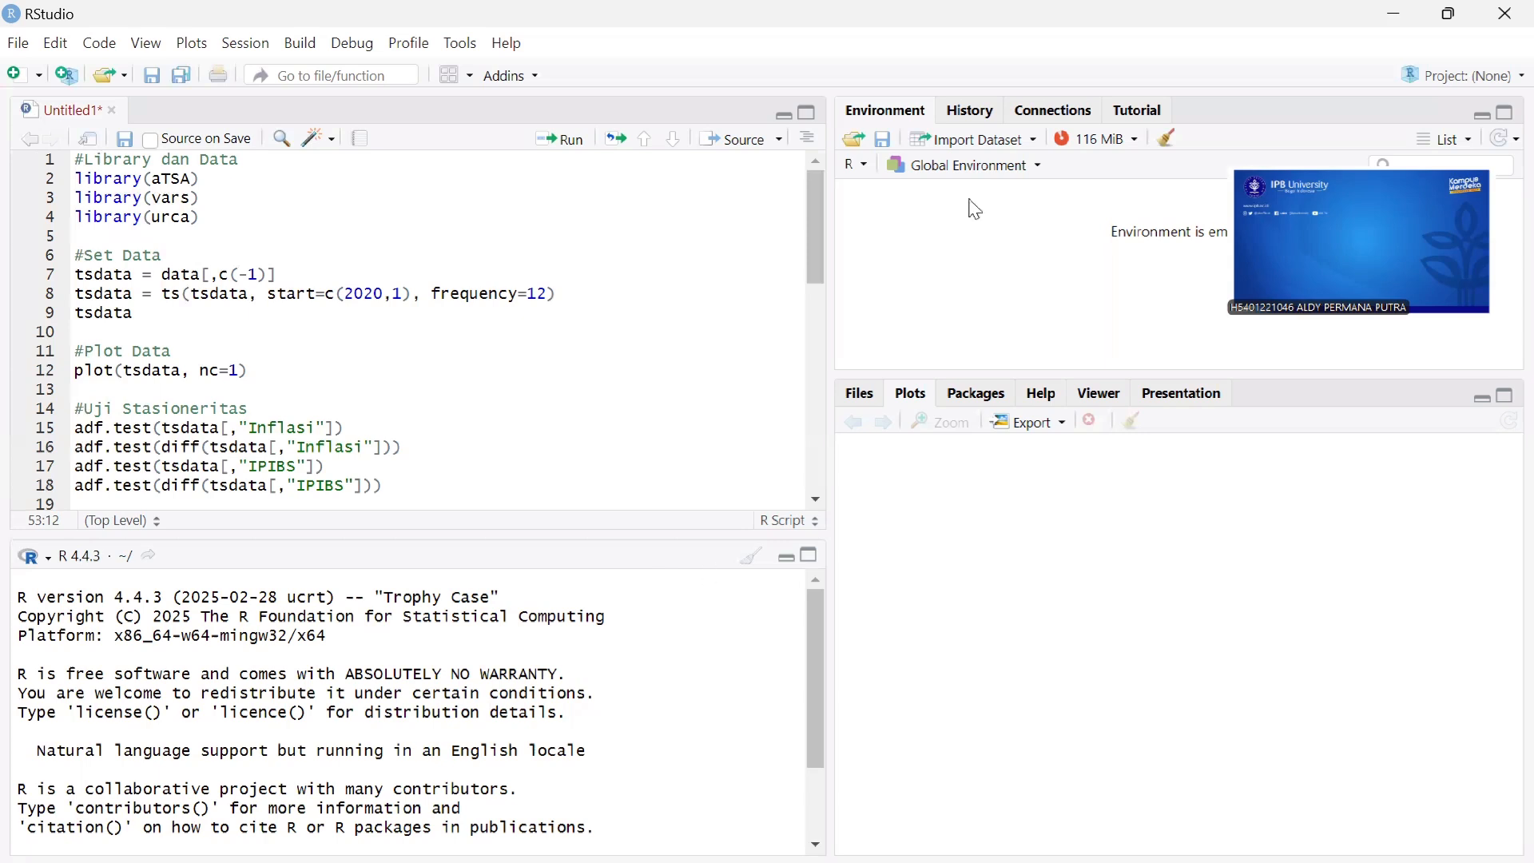
# Import the Excel file dataa.xlsx from the Downloads folder as a dataset named data
pyautogui.click(975, 139)
pyautogui.click(985, 239)
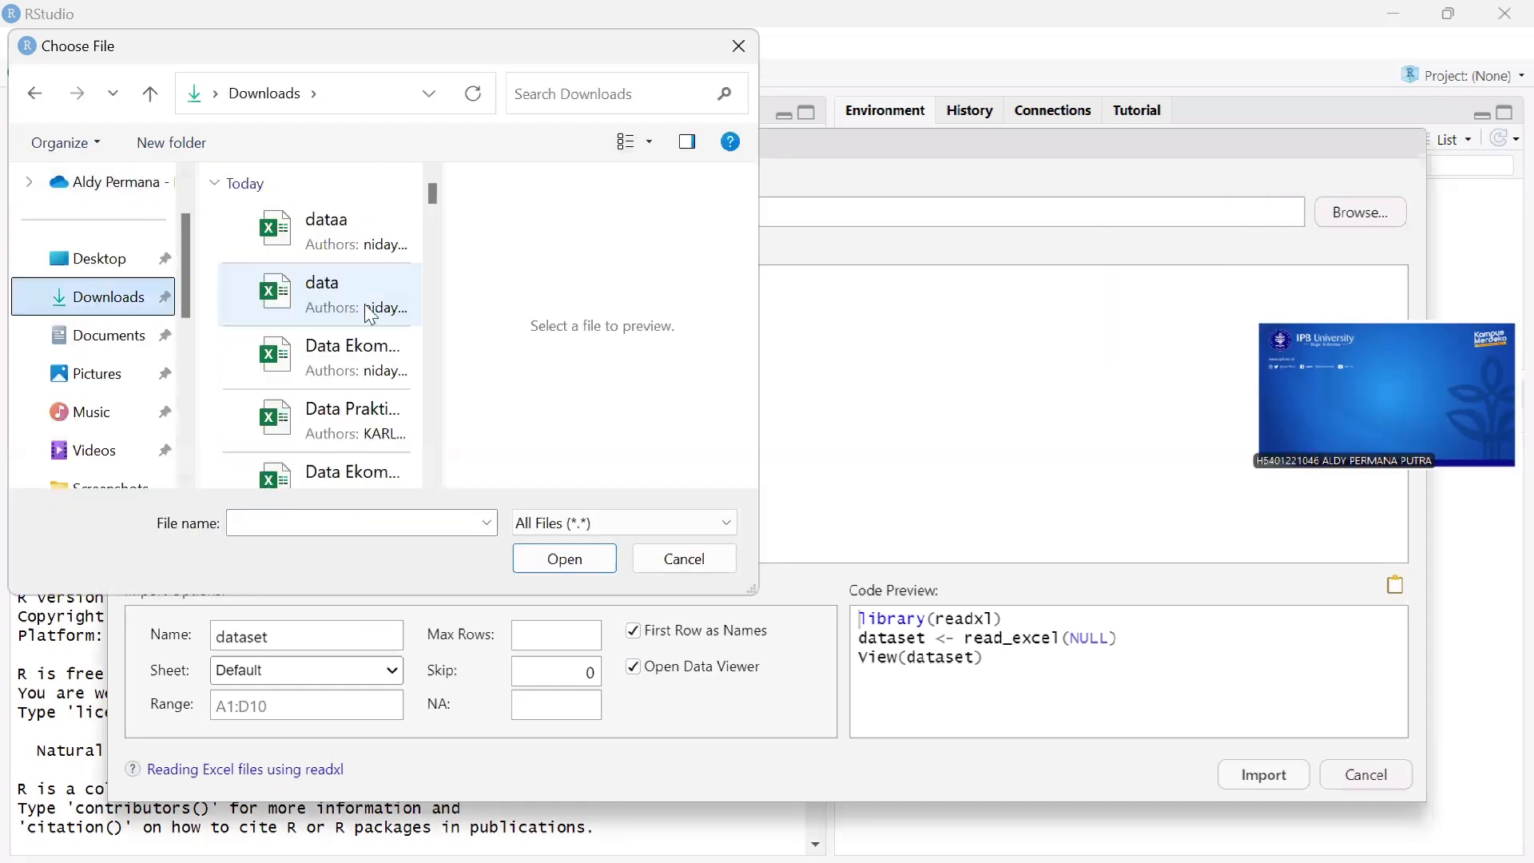
pyautogui.click(328, 232)
pyautogui.click(582, 562)
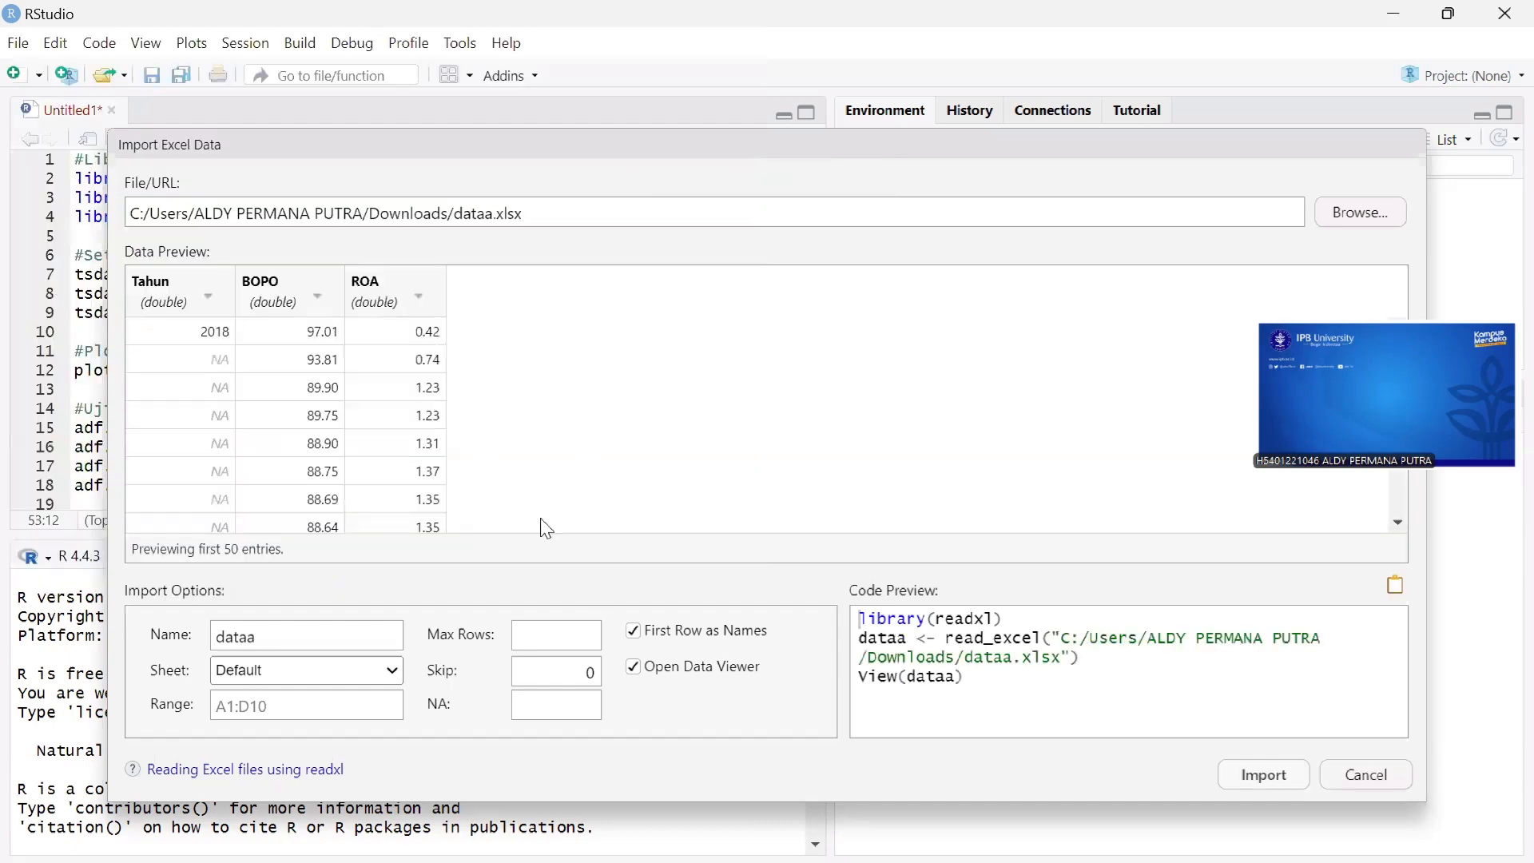
pyautogui.click(327, 628)
pyautogui.press('BackSpace')
pyautogui.click(1248, 781)
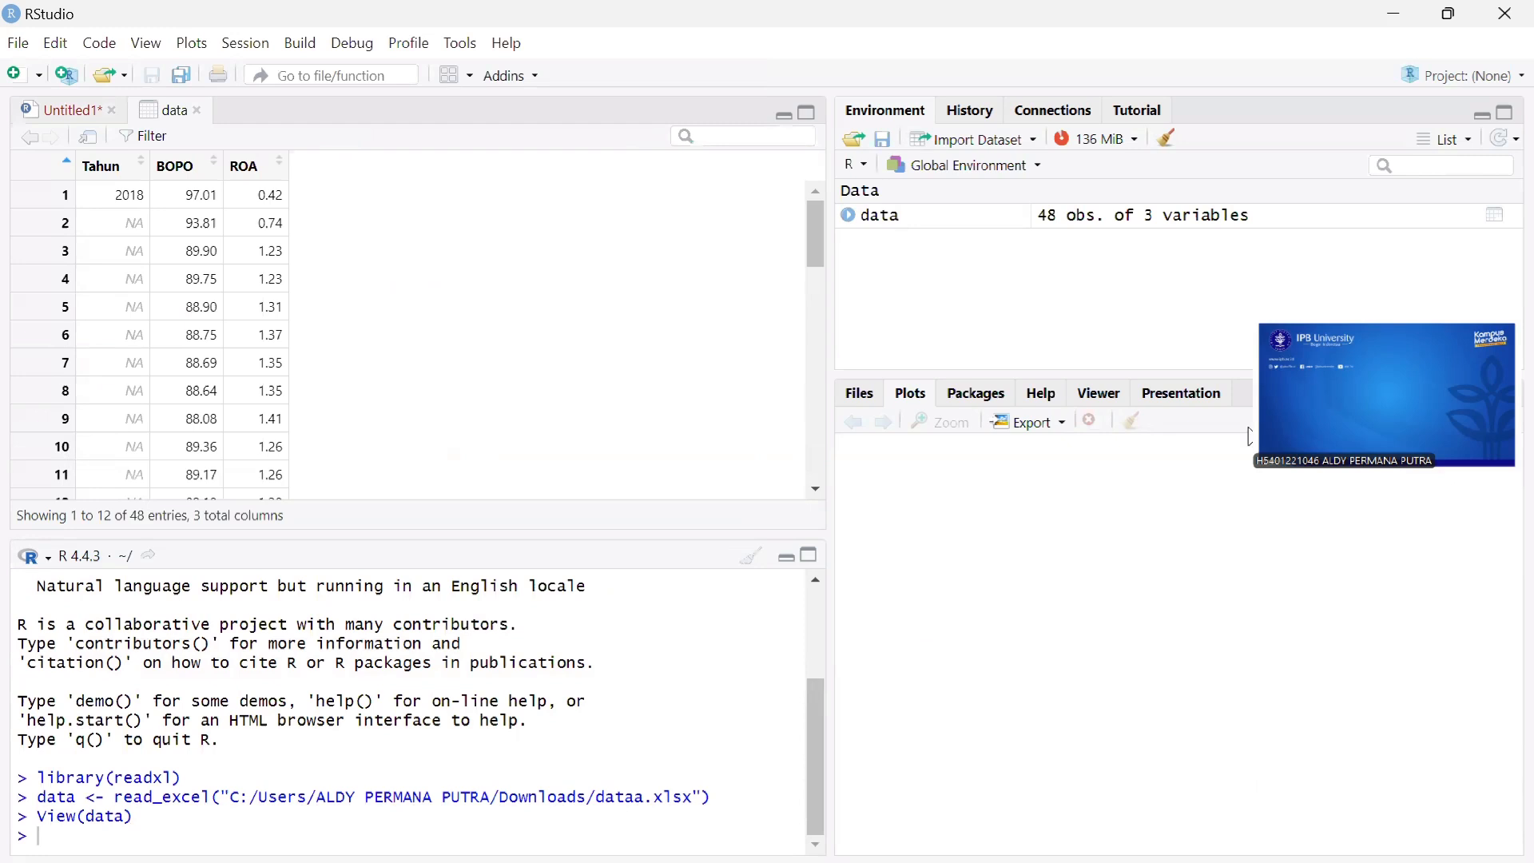
# Find the aTSA package in the installed packages and load it
pyautogui.click(1004, 389)
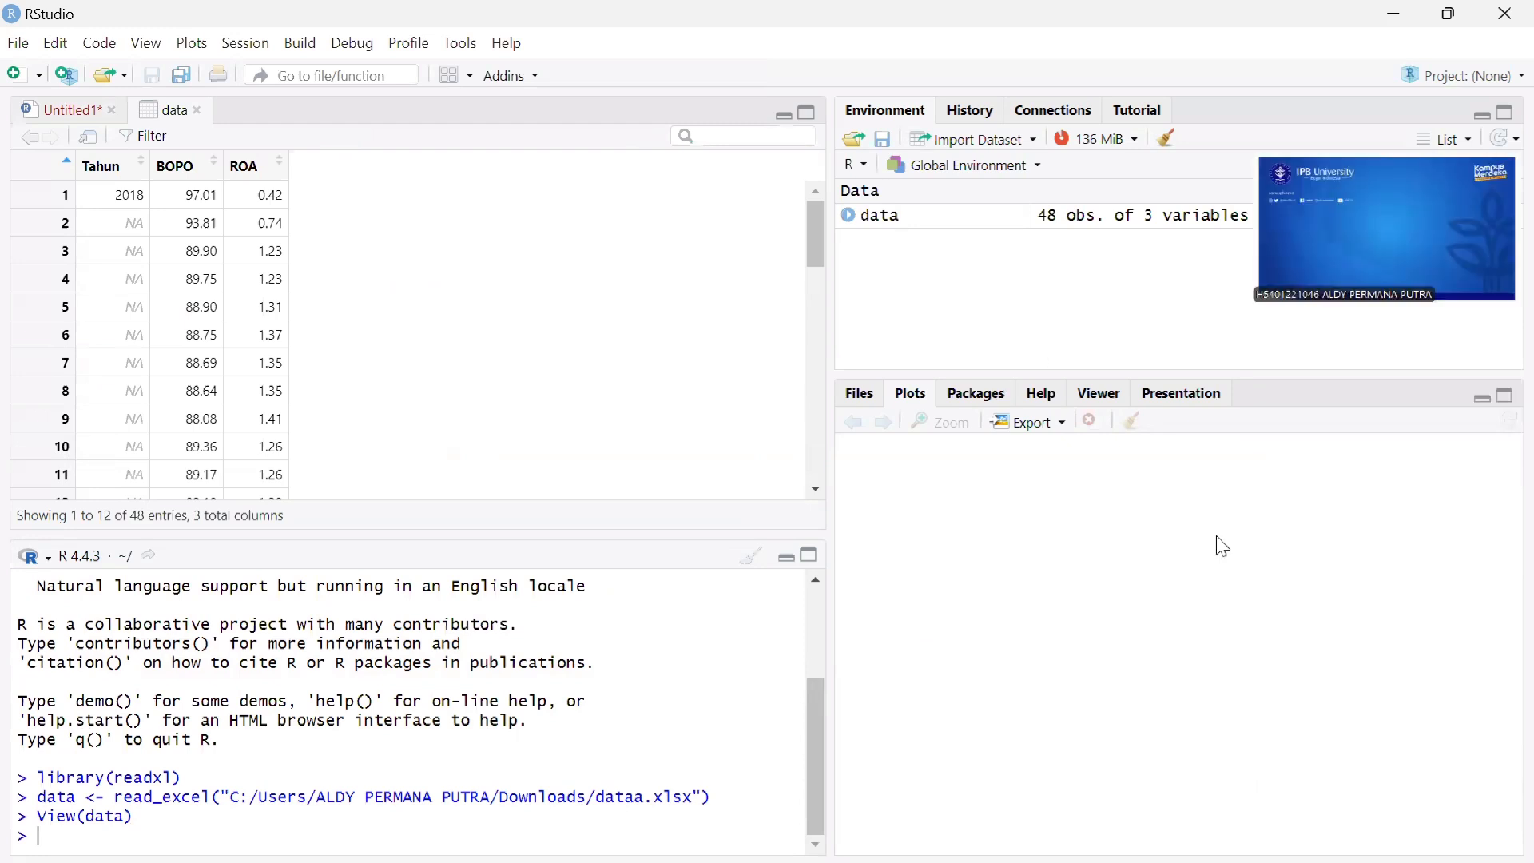
pyautogui.click(1397, 421)
pyautogui.write('at')
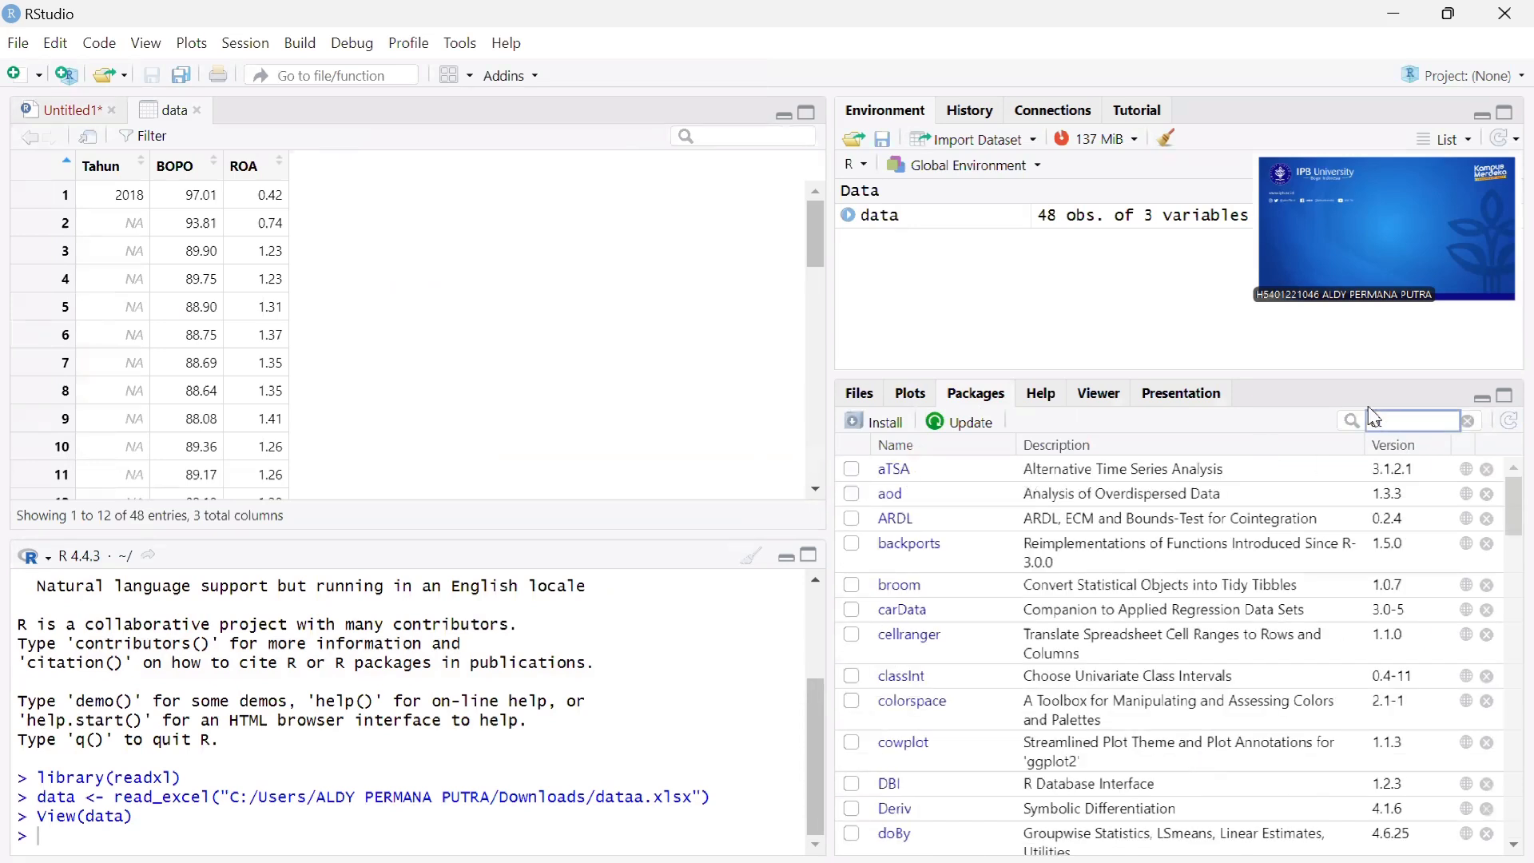
# Search the installed packages for vars and load that package
pyautogui.click(1436, 424)
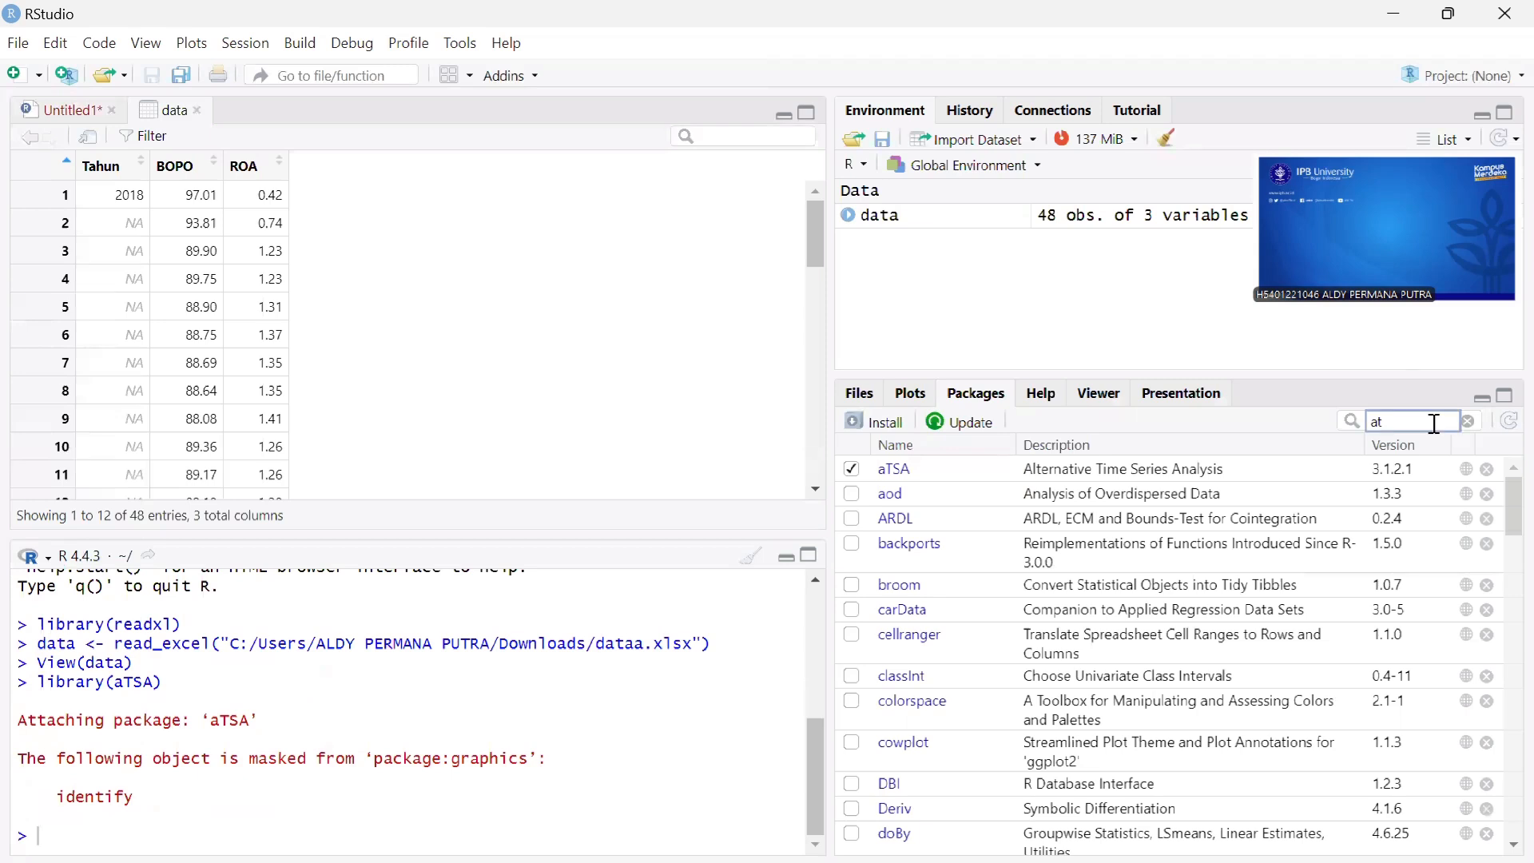
pyautogui.press('BackSpace')
pyautogui.press('BackSpace')
pyautogui.write('vars')
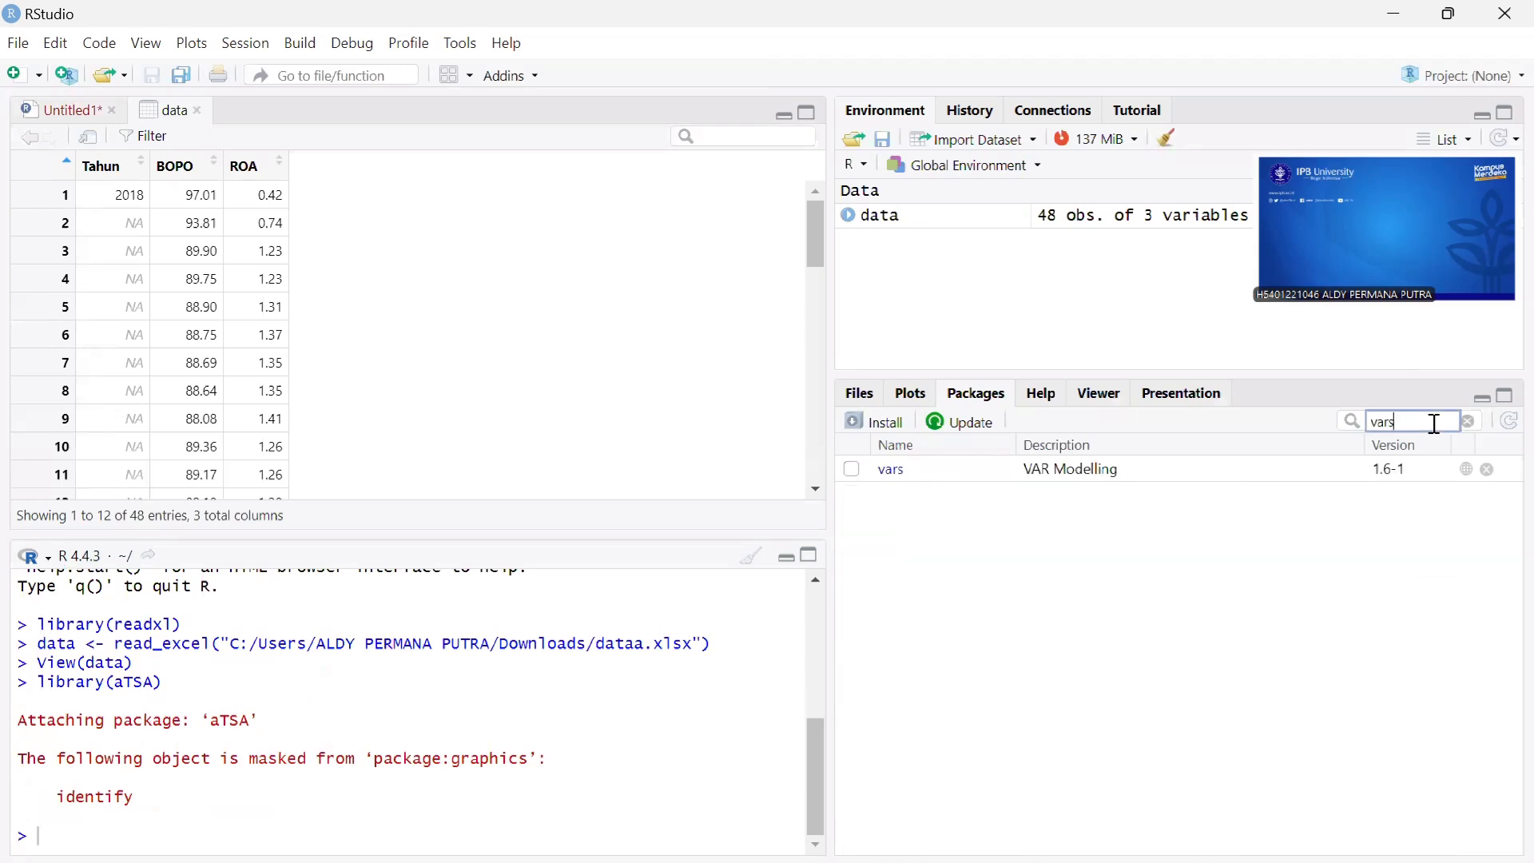
pyautogui.click(852, 470)
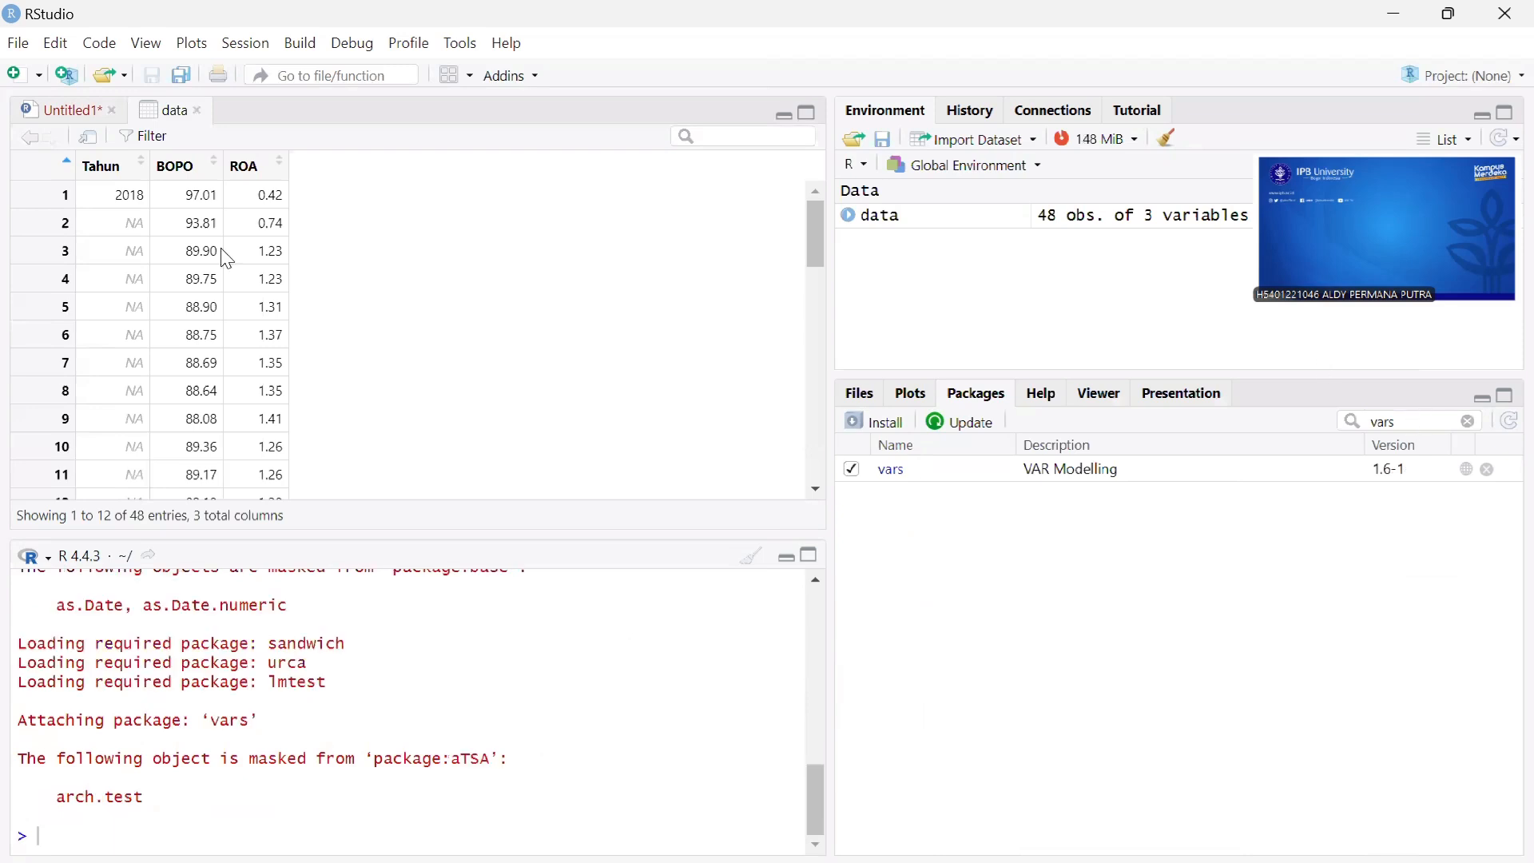
# Go back to the Untitled1 script and check in the package list whether urca is loaded
pyautogui.click(73, 111)
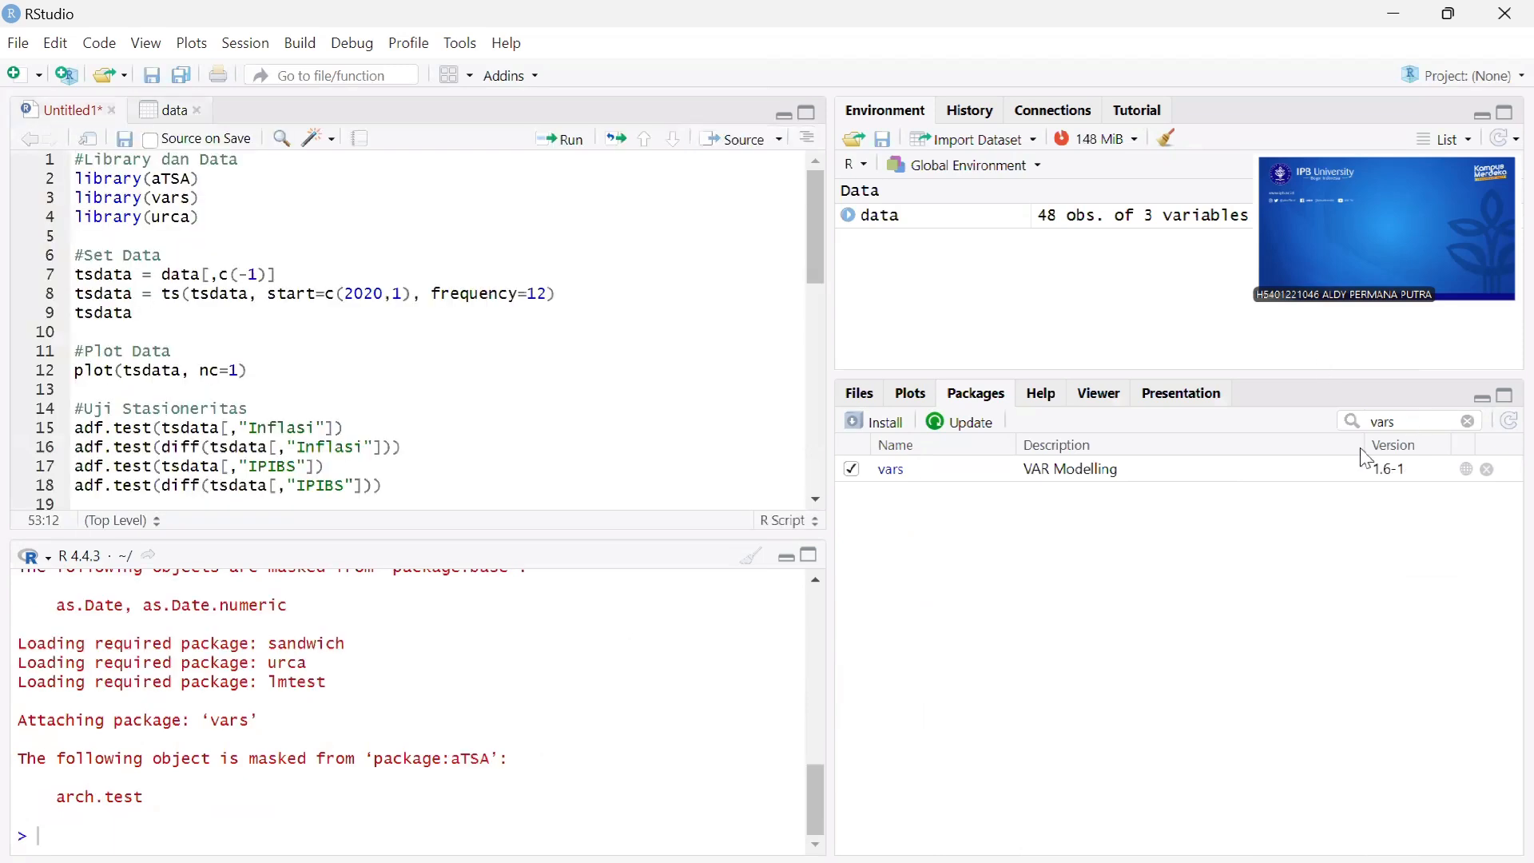
pyautogui.click(1472, 422)
pyautogui.write('u')
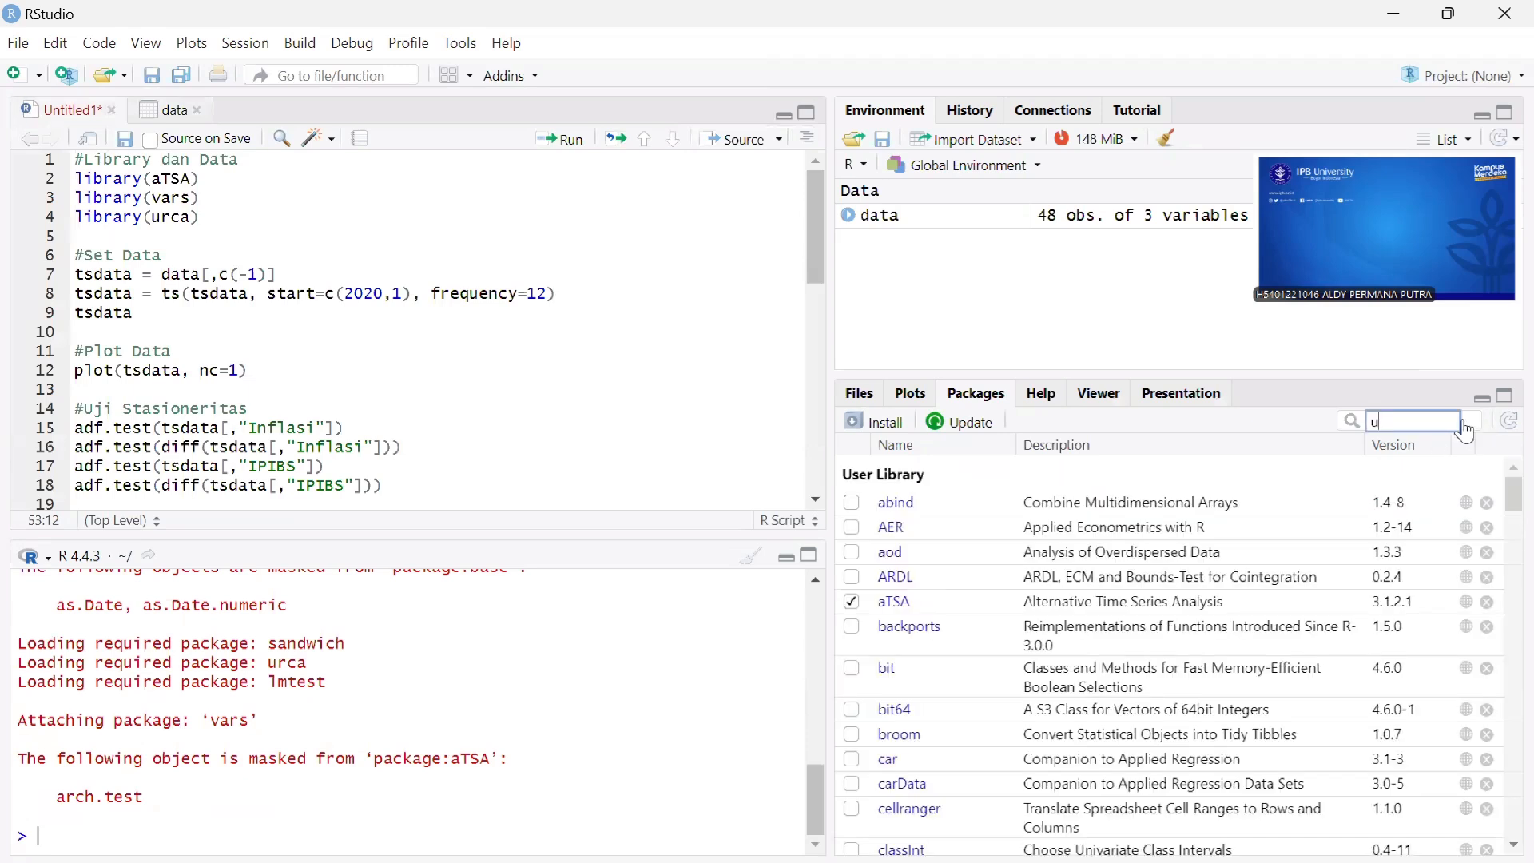
pyautogui.write('rc')
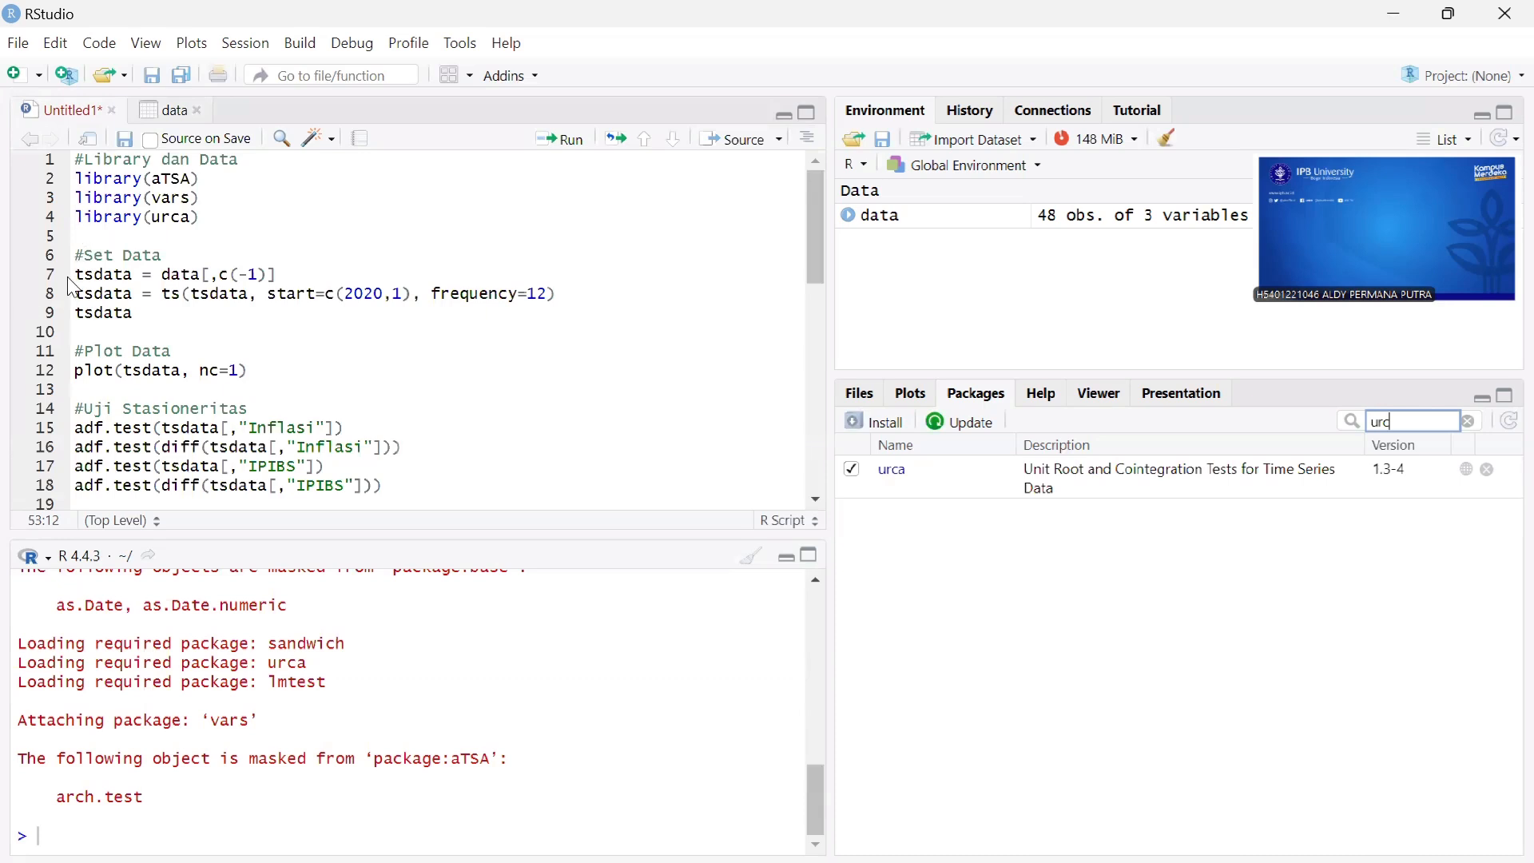
# Run the script lines that build tsdata without the first column and convert it to a time series starting 2020,1 with frequency 12
pyautogui.click(304, 257)
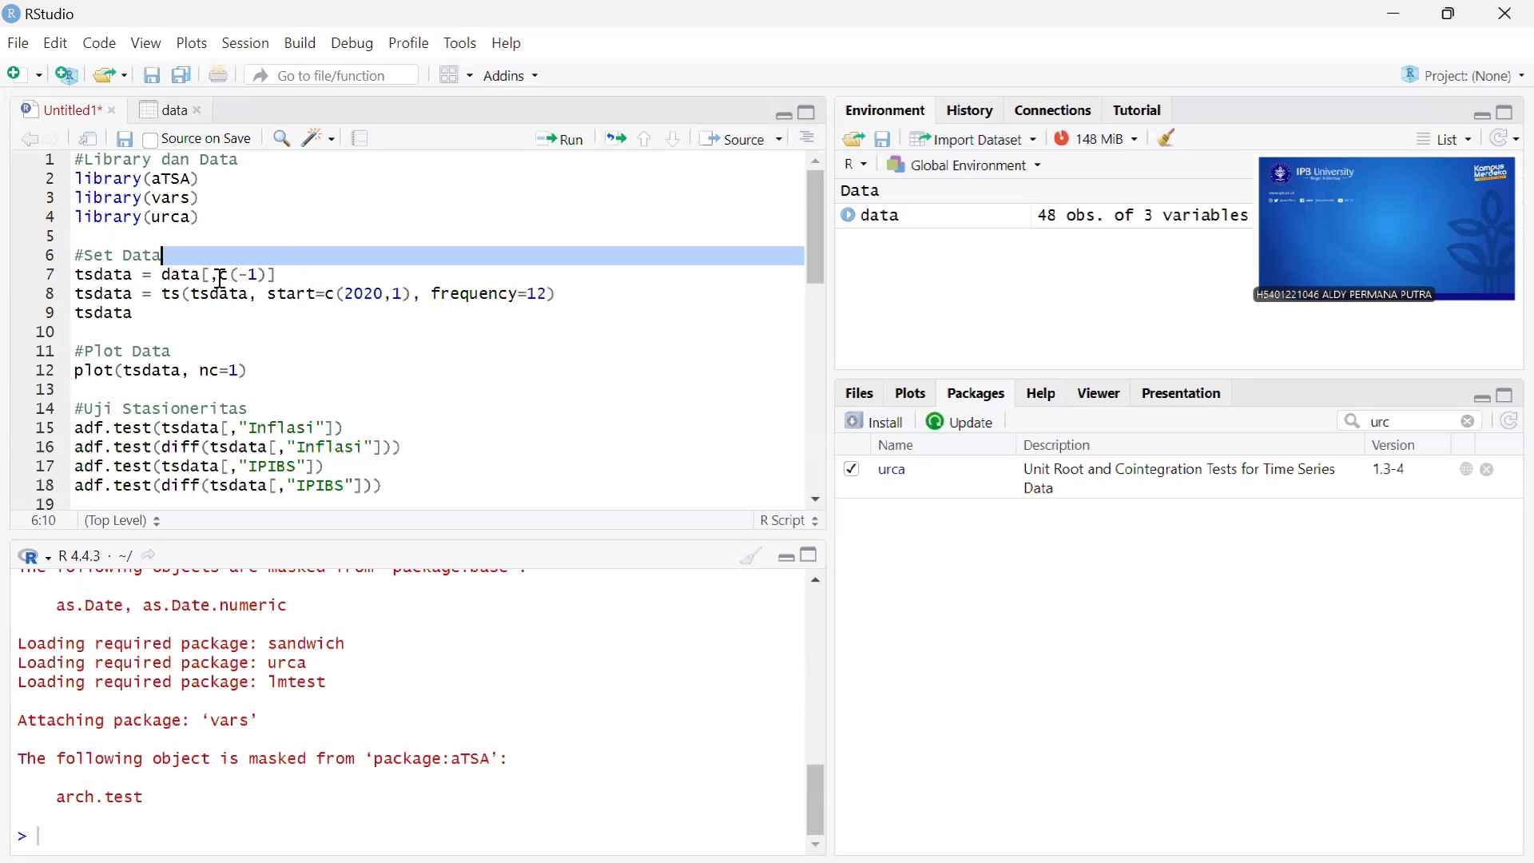
pyautogui.moveTo(279, 275); pyautogui.dragTo(58, 272)
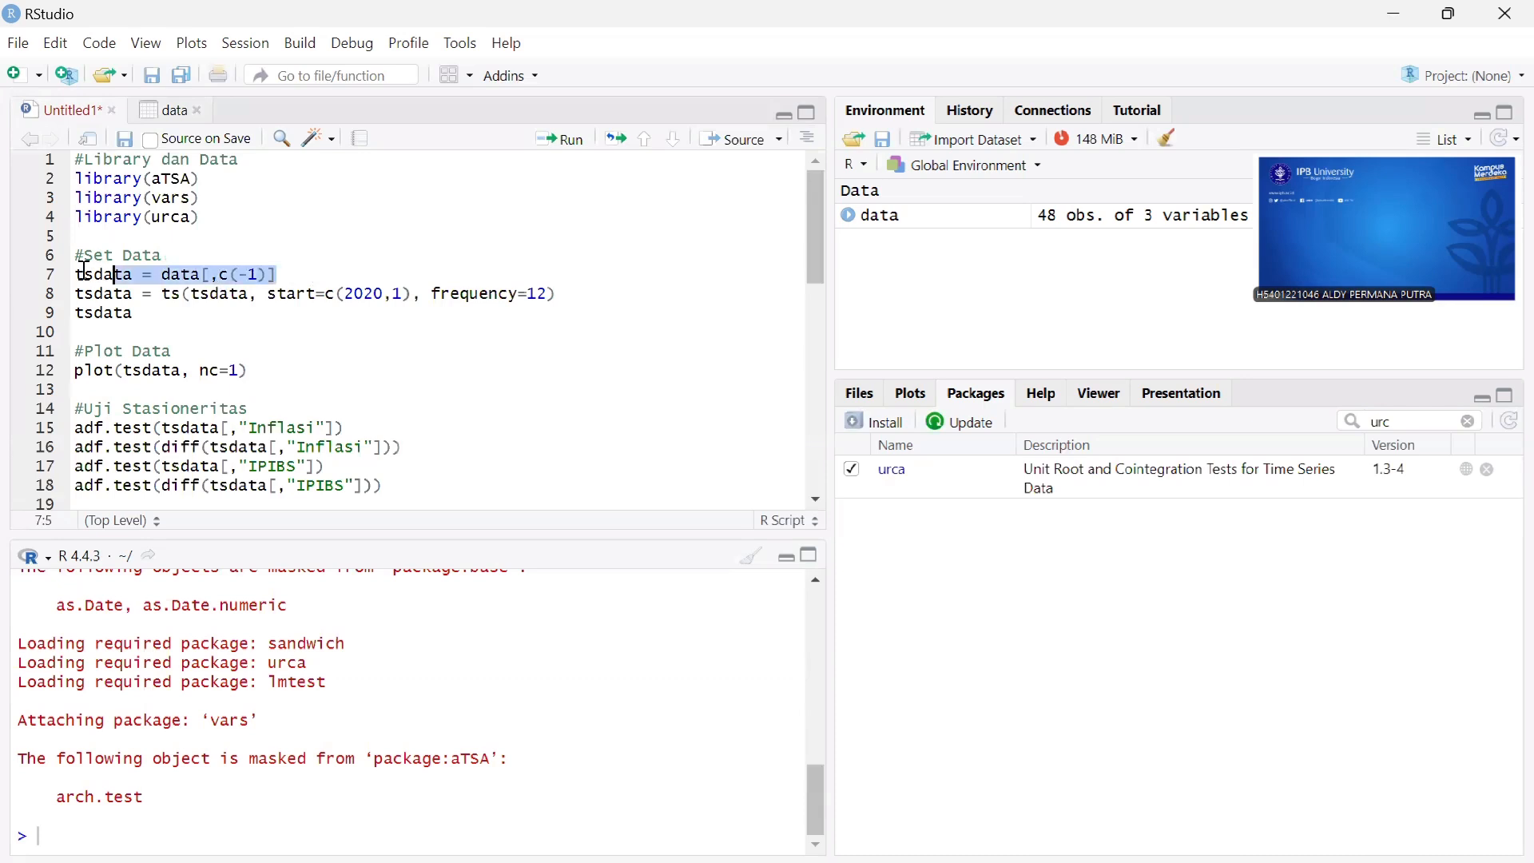
pyautogui.click(545, 144)
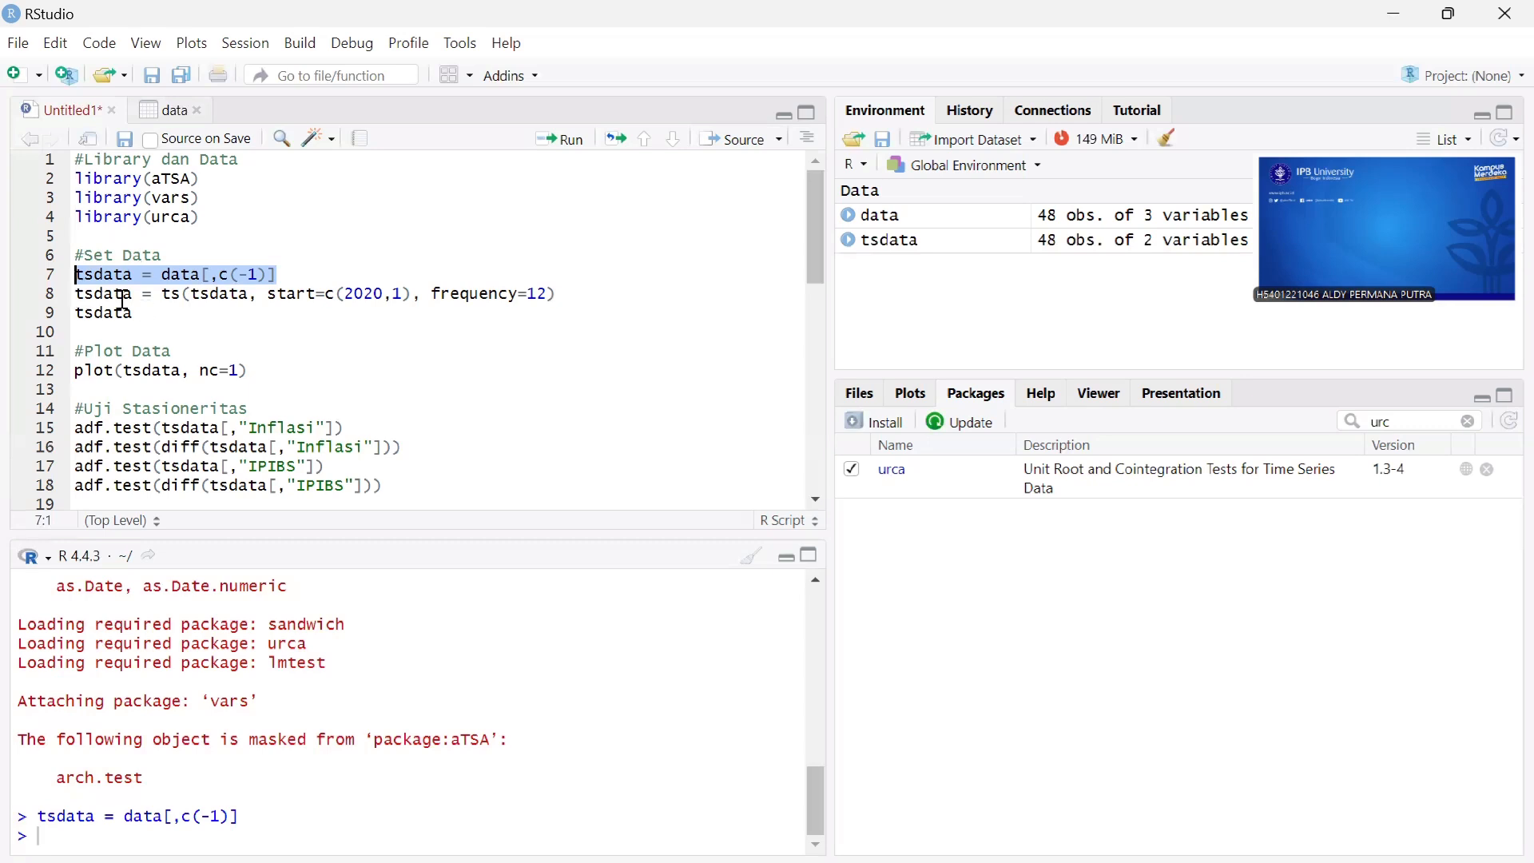
pyautogui.tripleClick(586, 303)
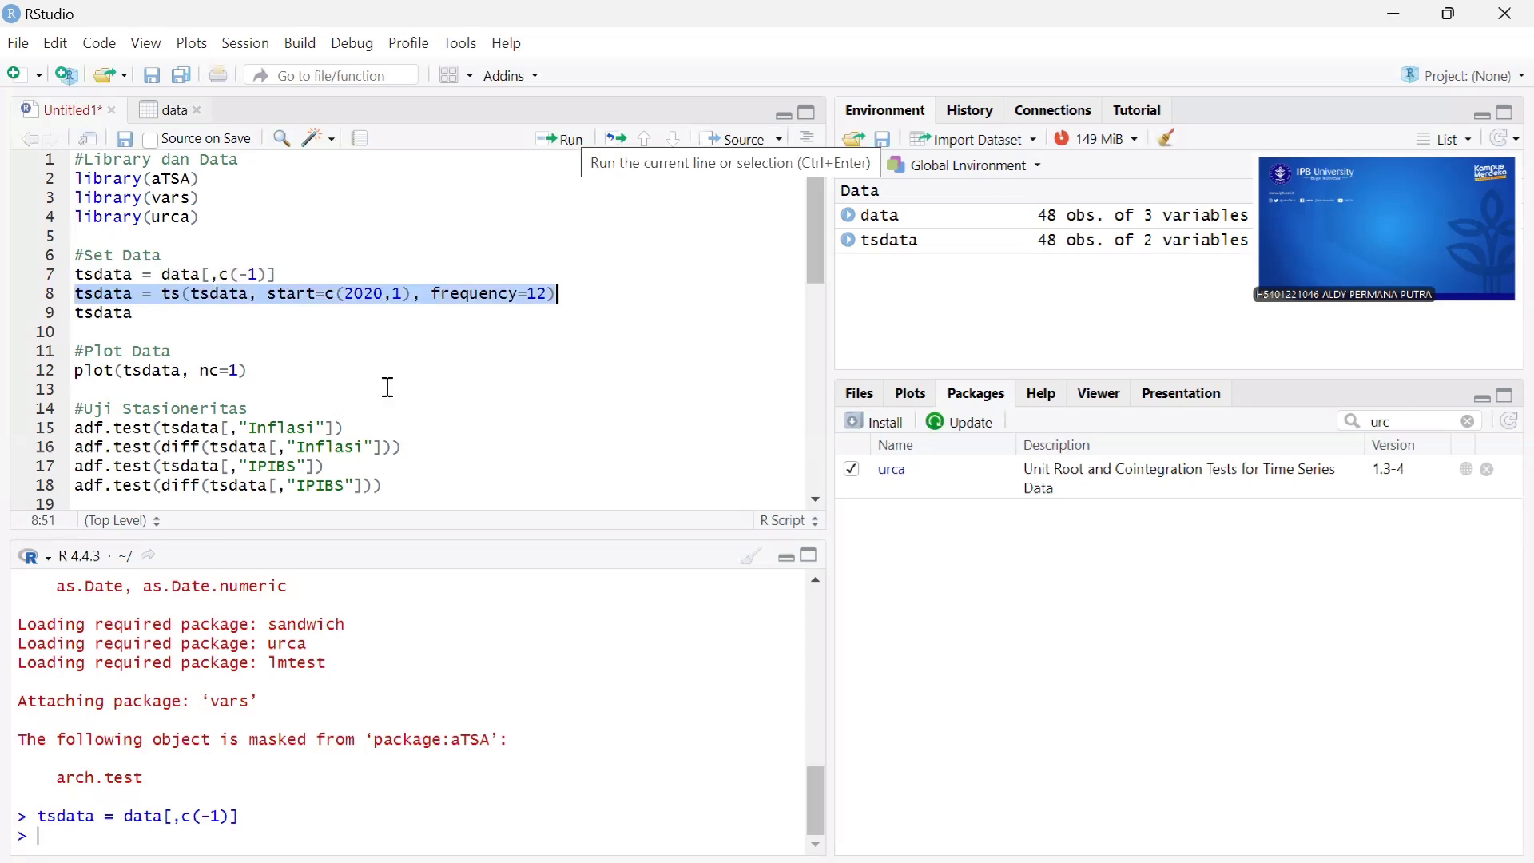
pyautogui.hotkey('ctrl', 'Return')
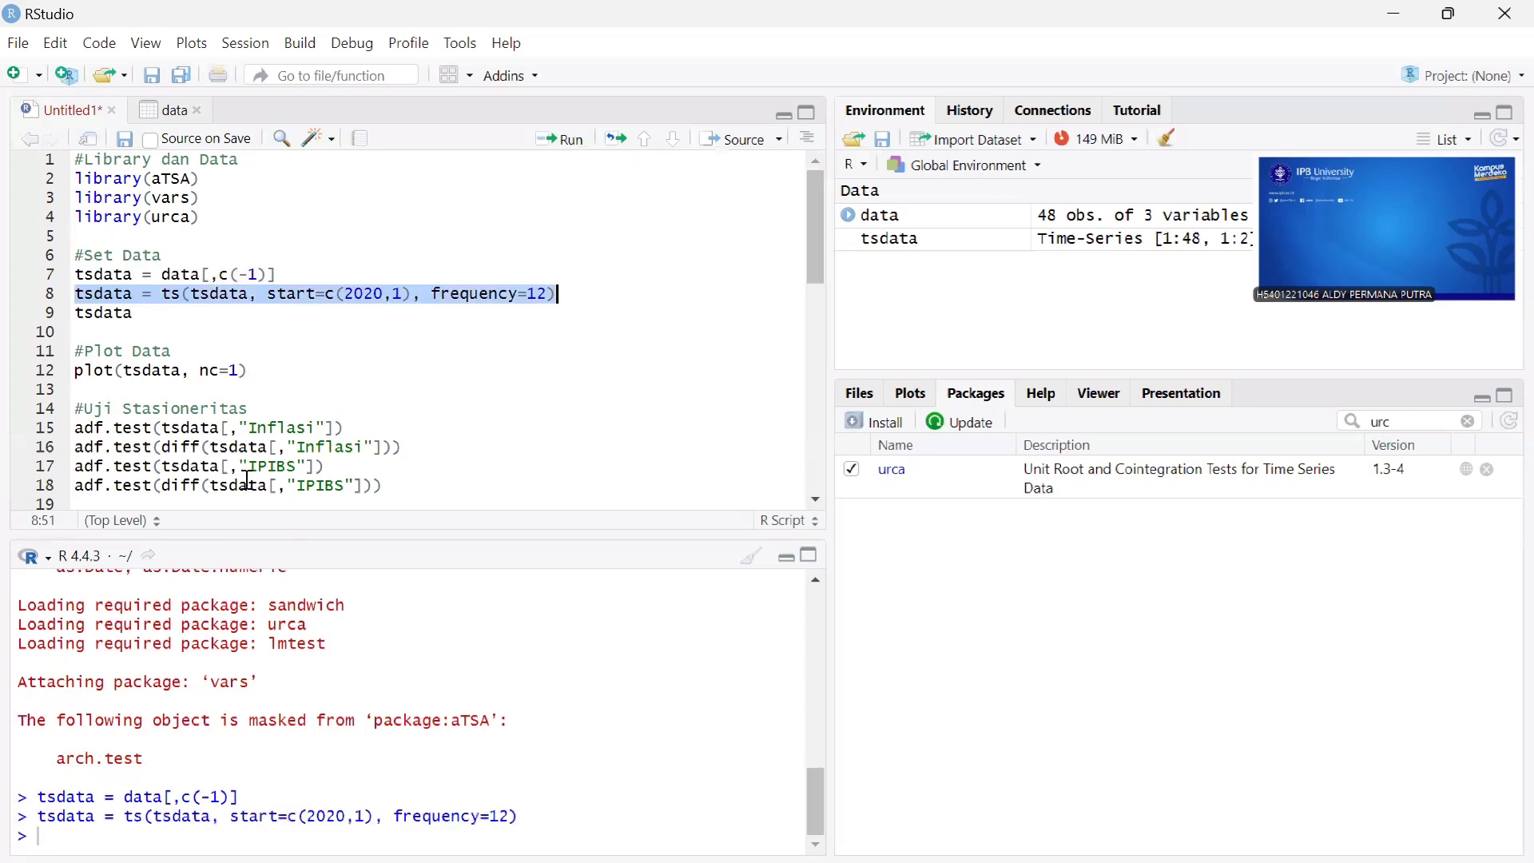
# Print tsdata in the console and review the listed monthly BOPO and ROA values
pyautogui.moveTo(75, 314); pyautogui.dragTo(167, 318)
pyautogui.click(78, 313)
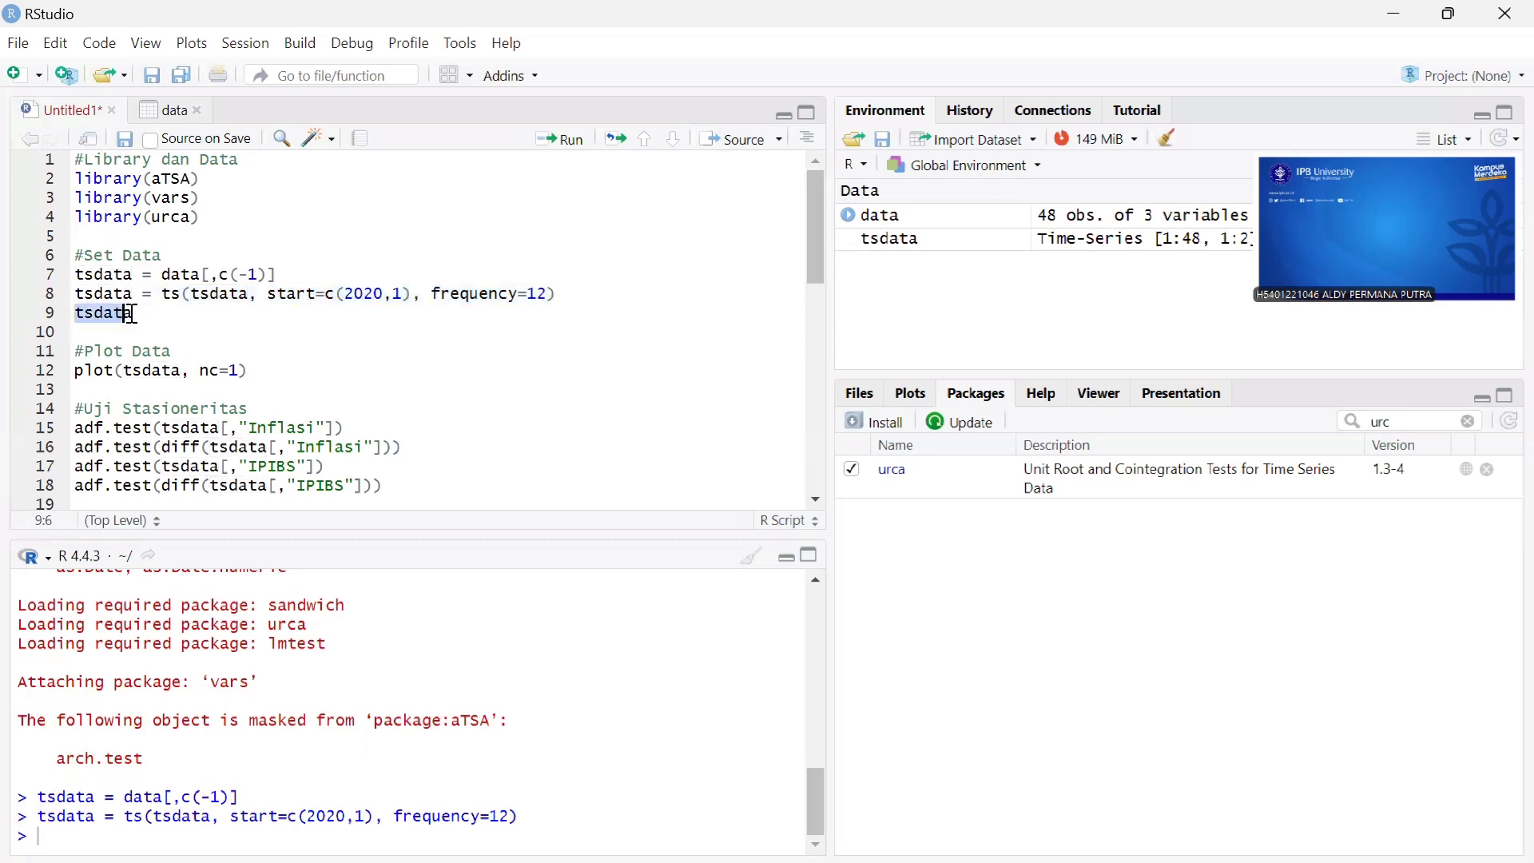
pyautogui.click(550, 142)
pyautogui.scroll(1, 360, 703)
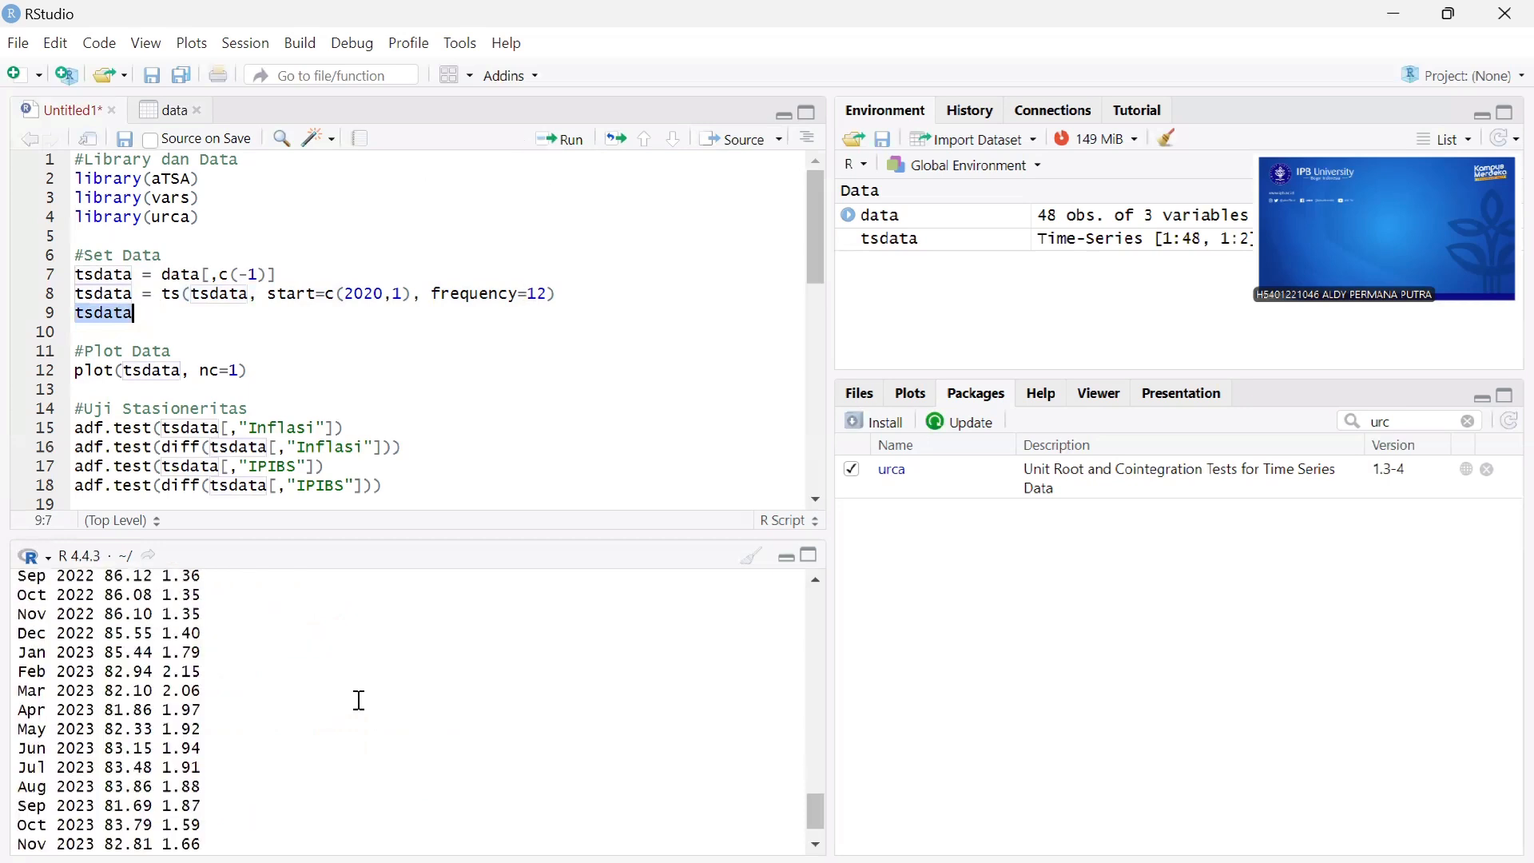
pyautogui.scroll(3, 360, 702)
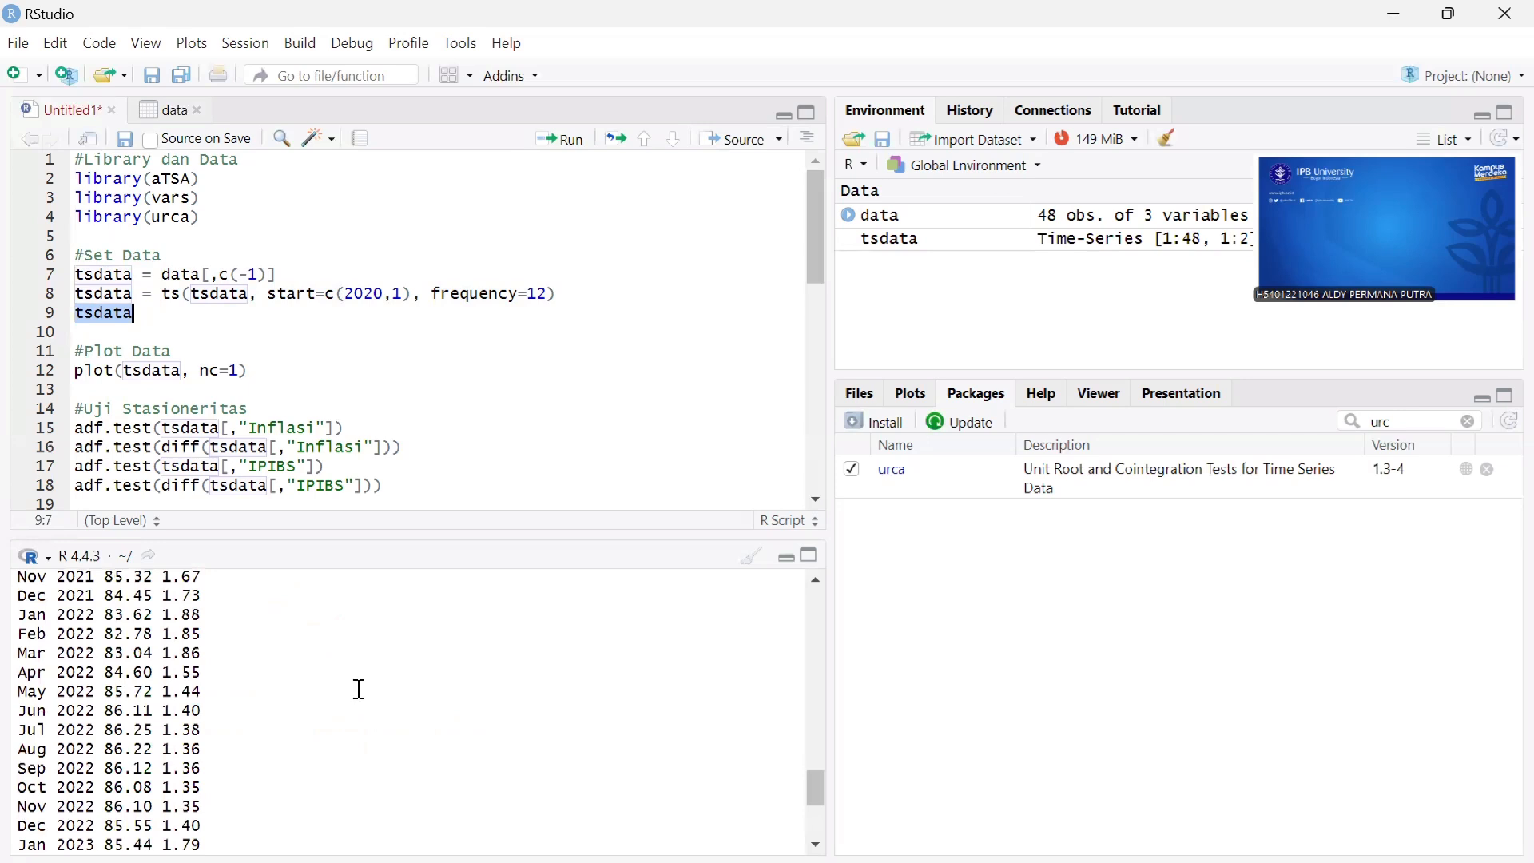
pyautogui.scroll(3, 355, 693)
pyautogui.scroll(5, 355, 693)
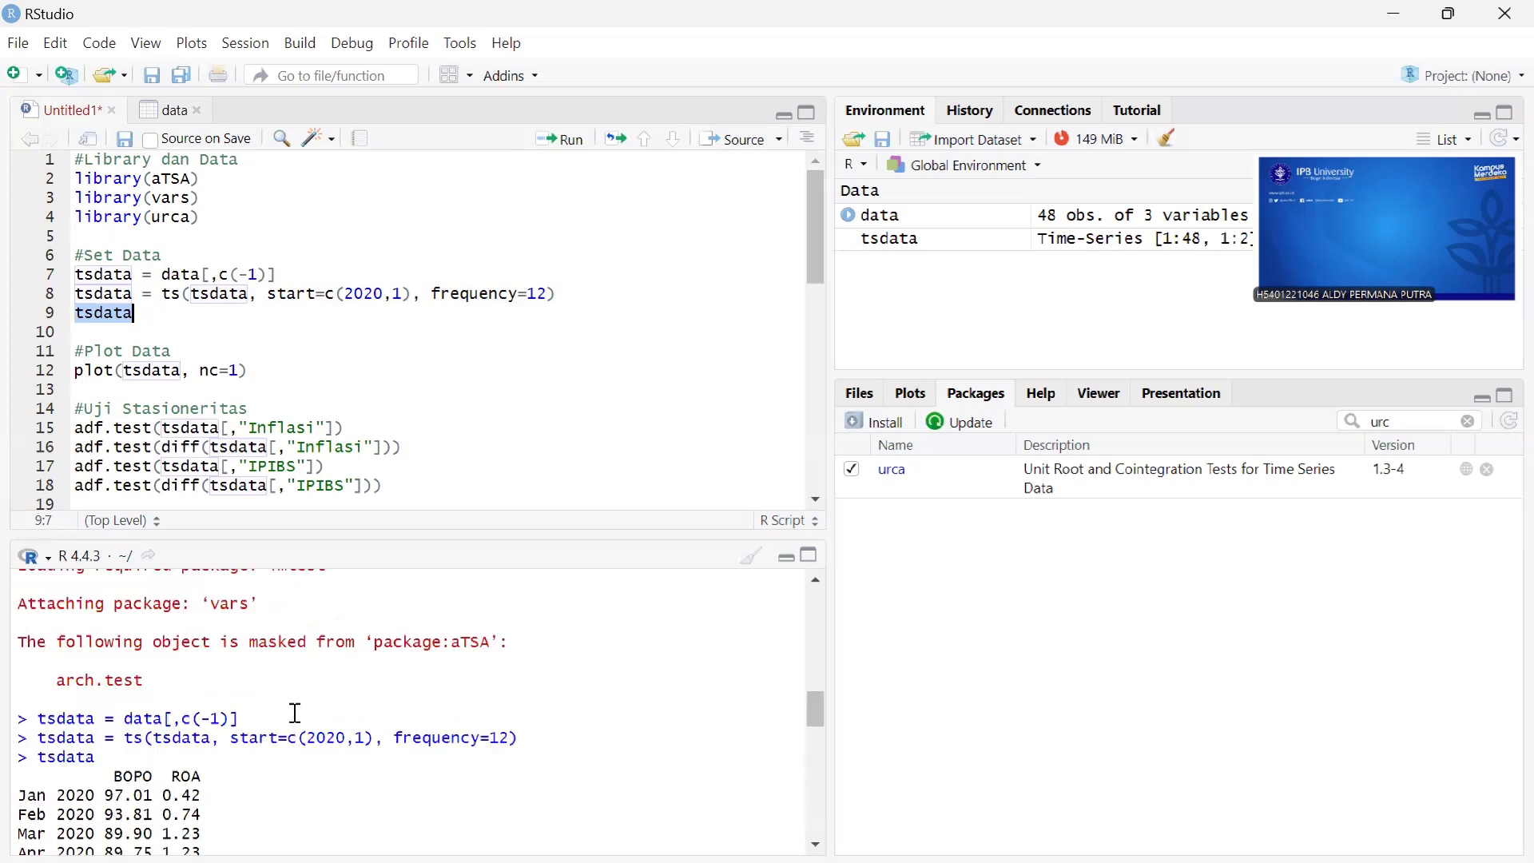
pyautogui.scroll(-2, 296, 714)
pyautogui.scroll(-10, 295, 713)
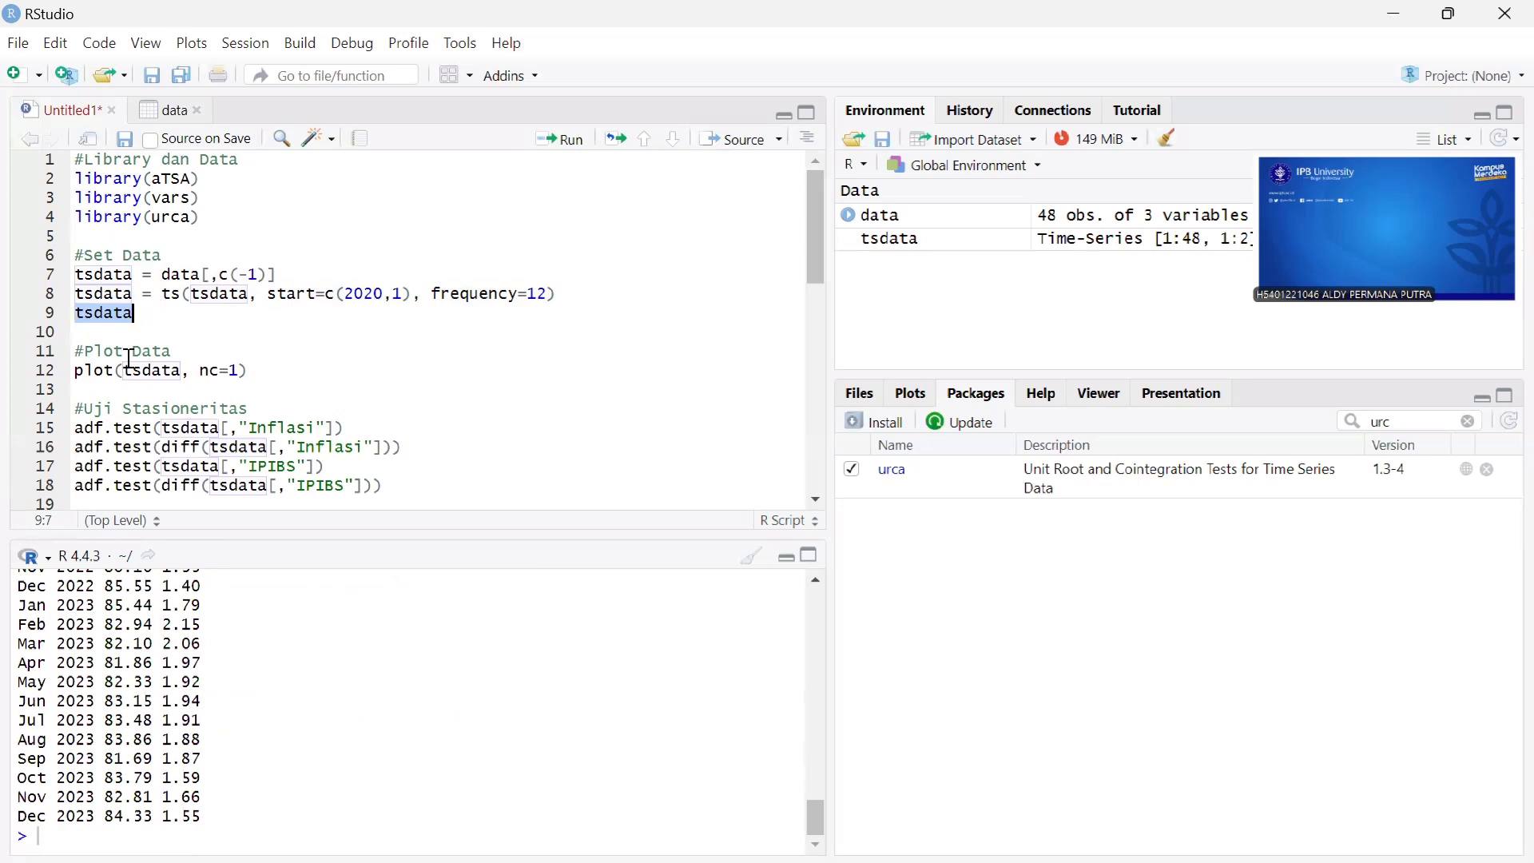
# Run the plot(tsdata, nc=1) line to plot the series in one column
pyautogui.click(75, 370)
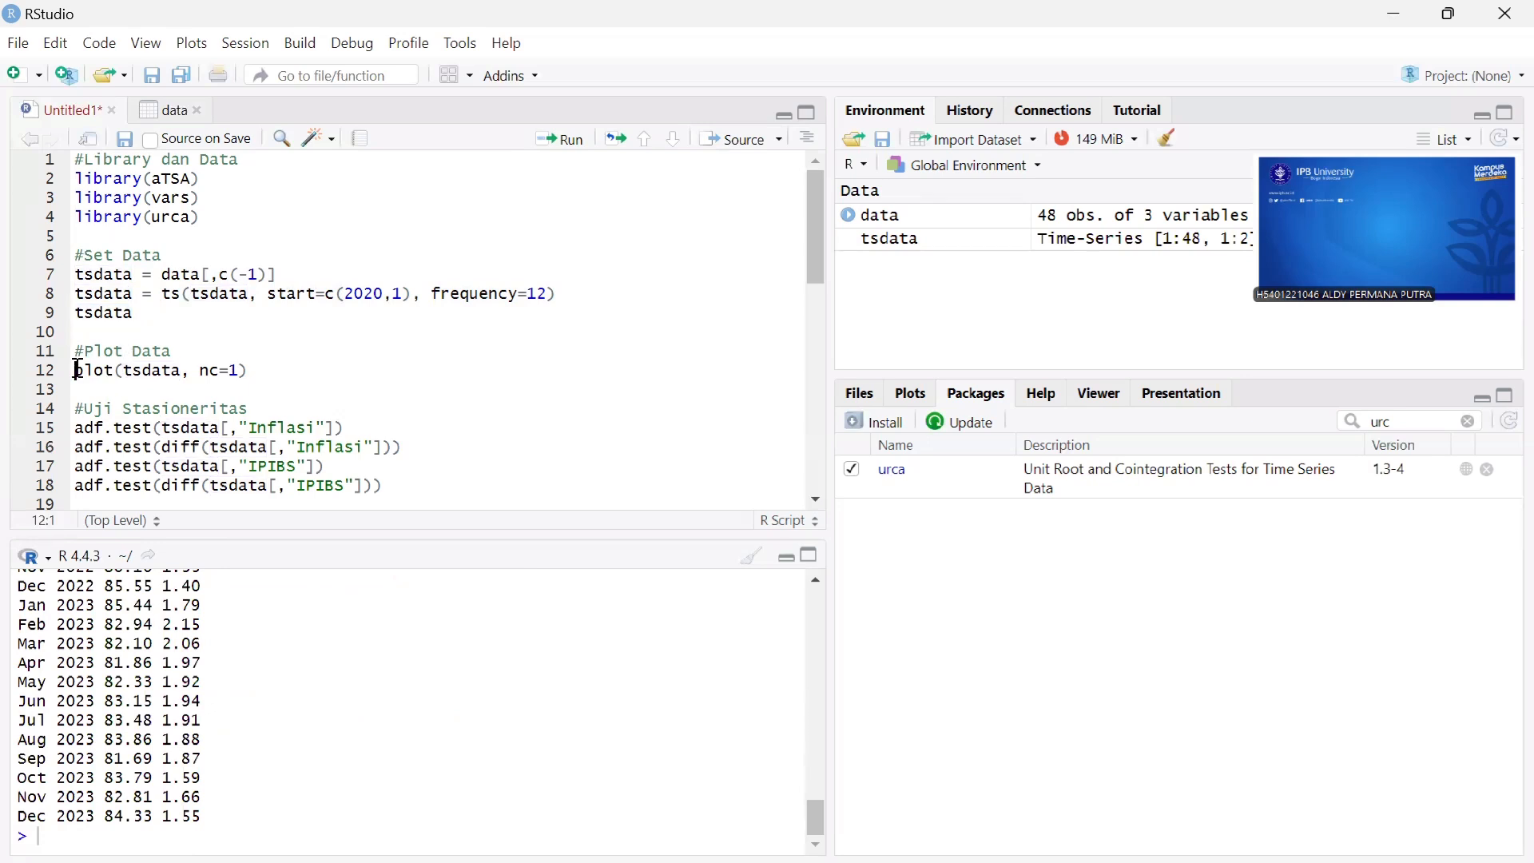
pyautogui.keyDown('shift'); pyautogui.click(288, 388); pyautogui.keyUp('shift')
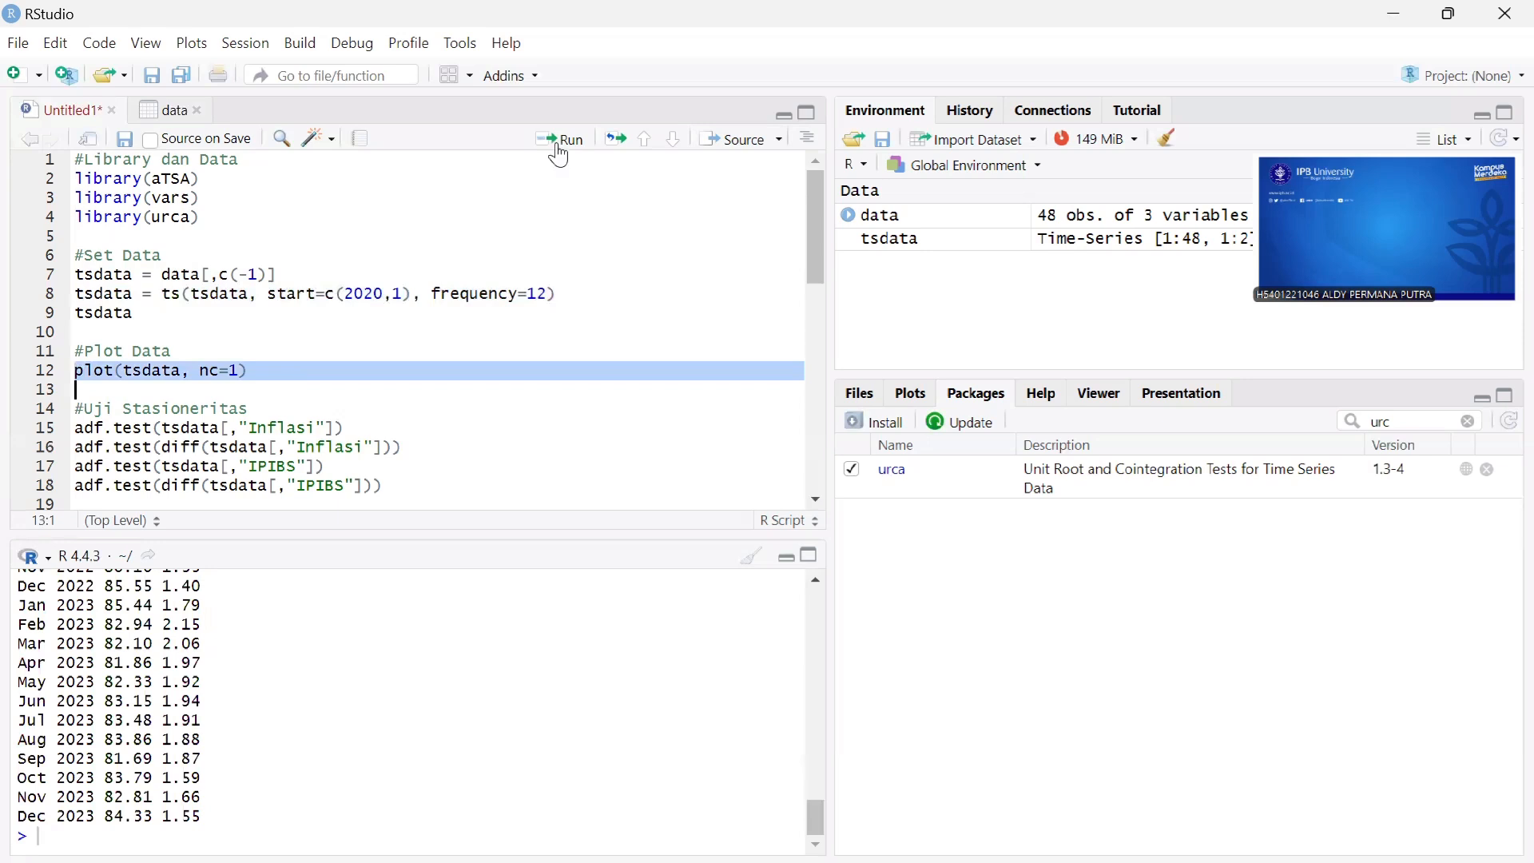
pyautogui.hotkey('ctrl', 'Return')
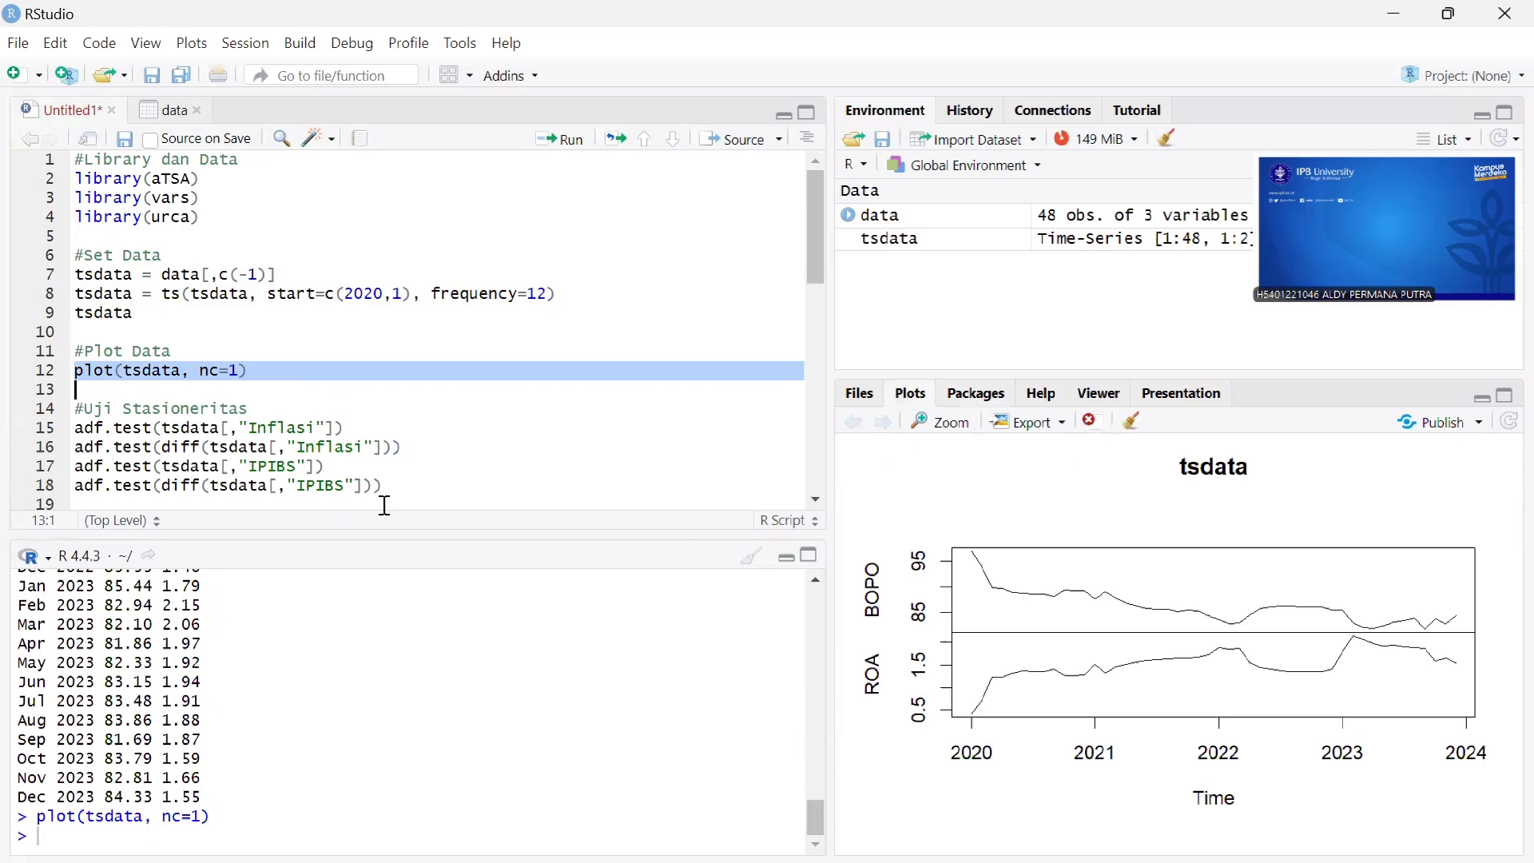
# Try to run the four adf.test lines for Inflasi and IPIBS under Uji Stasioneritas
pyautogui.scroll(-2, 385, 489)
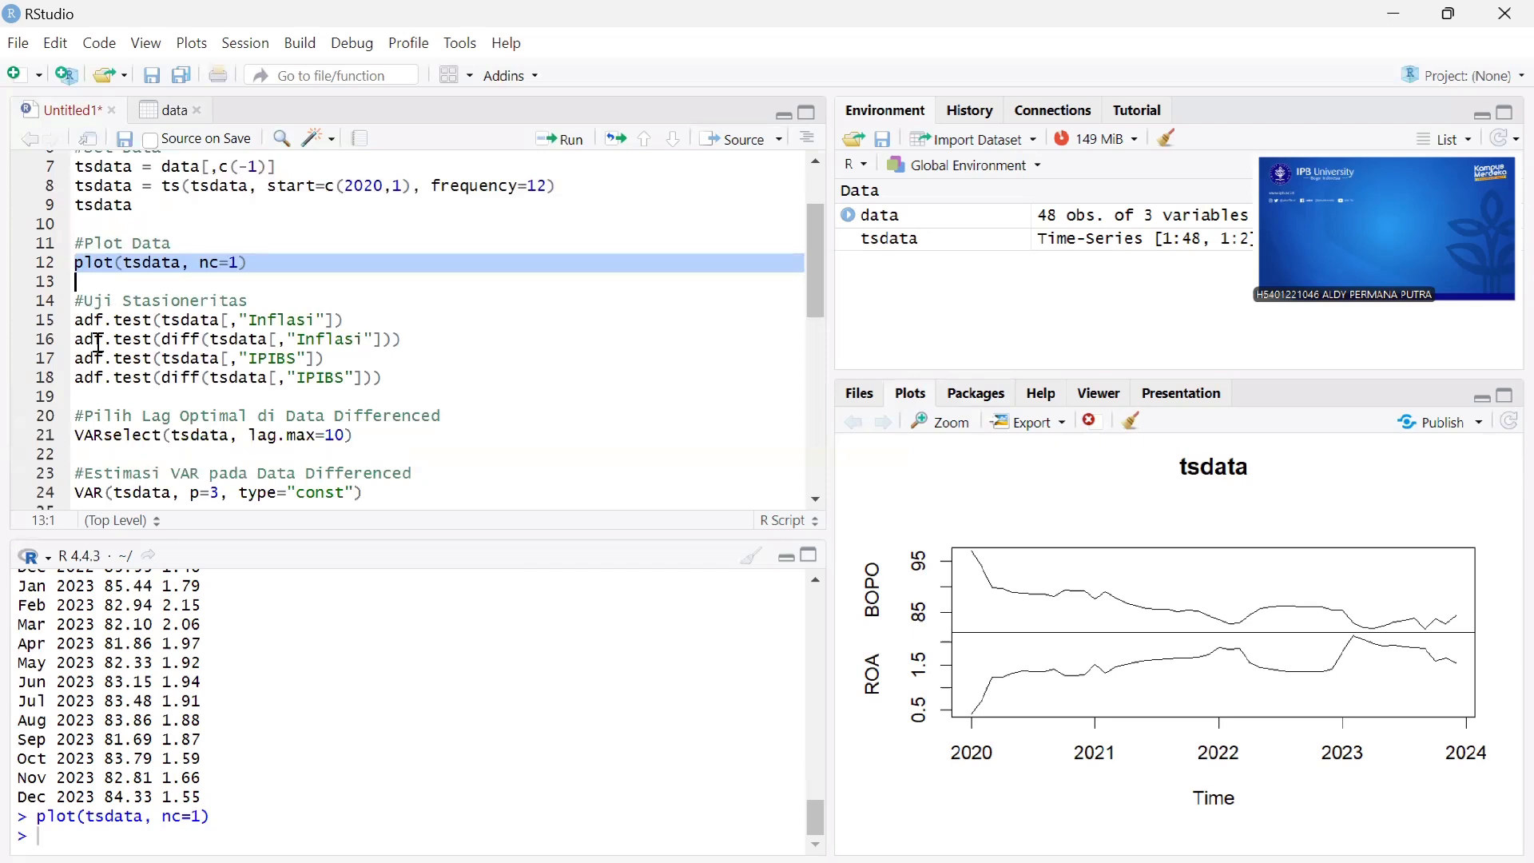
pyautogui.moveTo(76, 320); pyautogui.dragTo(391, 376)
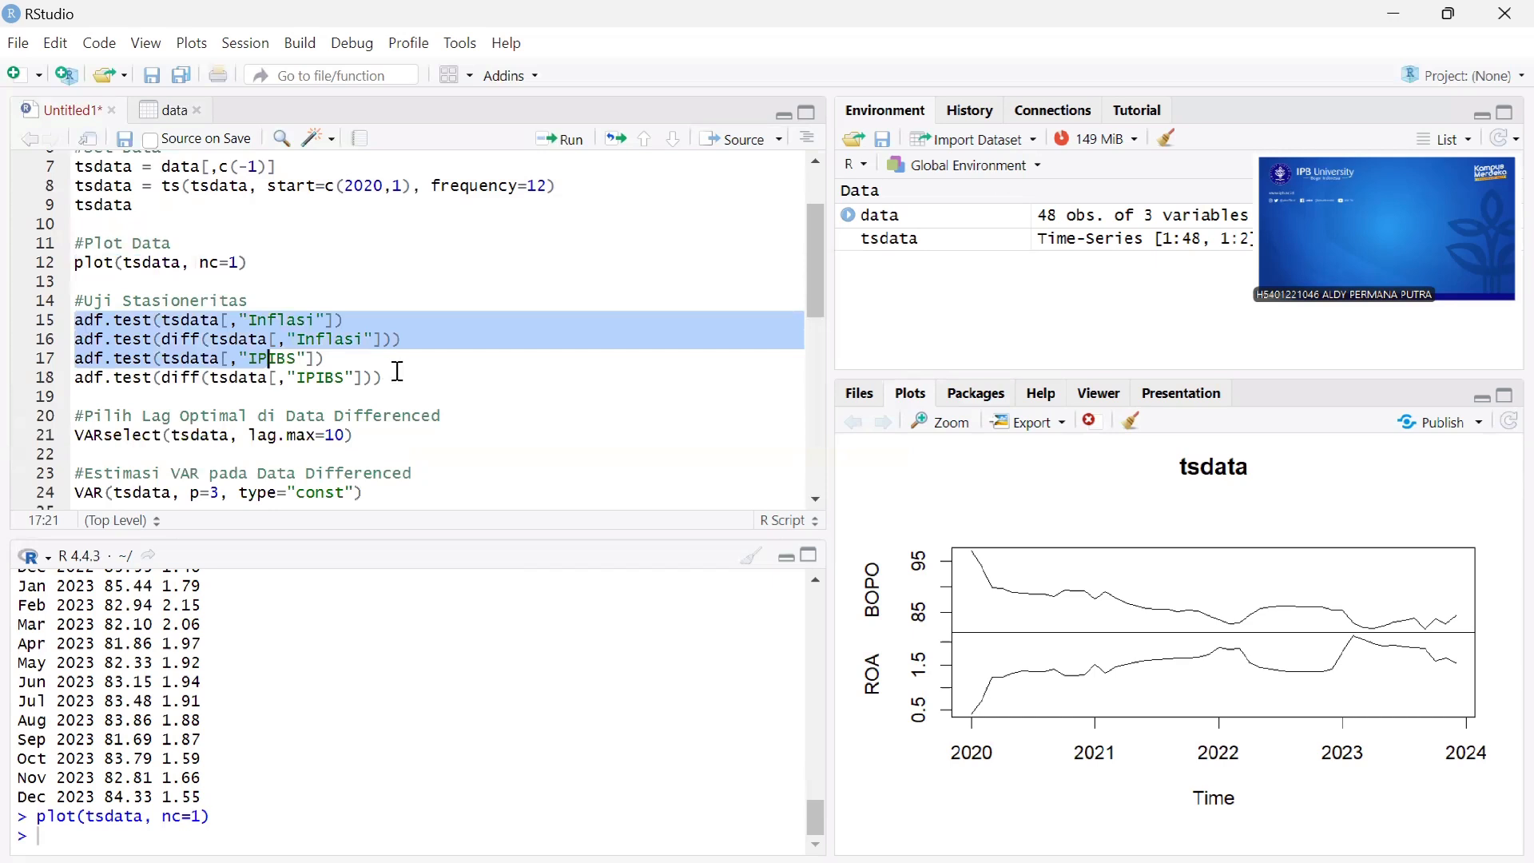
pyautogui.click(559, 142)
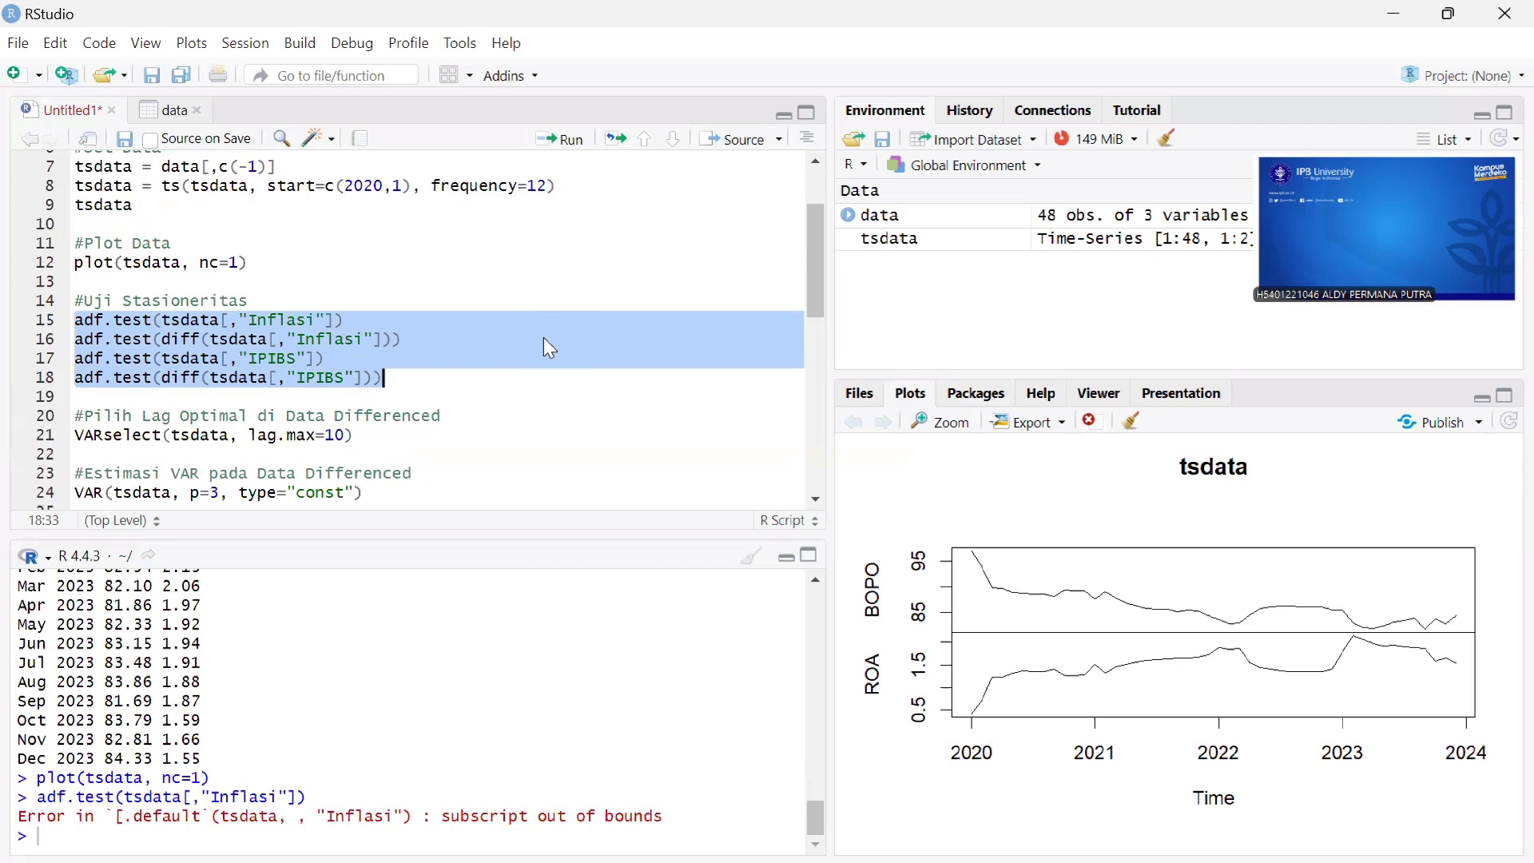
pyautogui.click(457, 361)
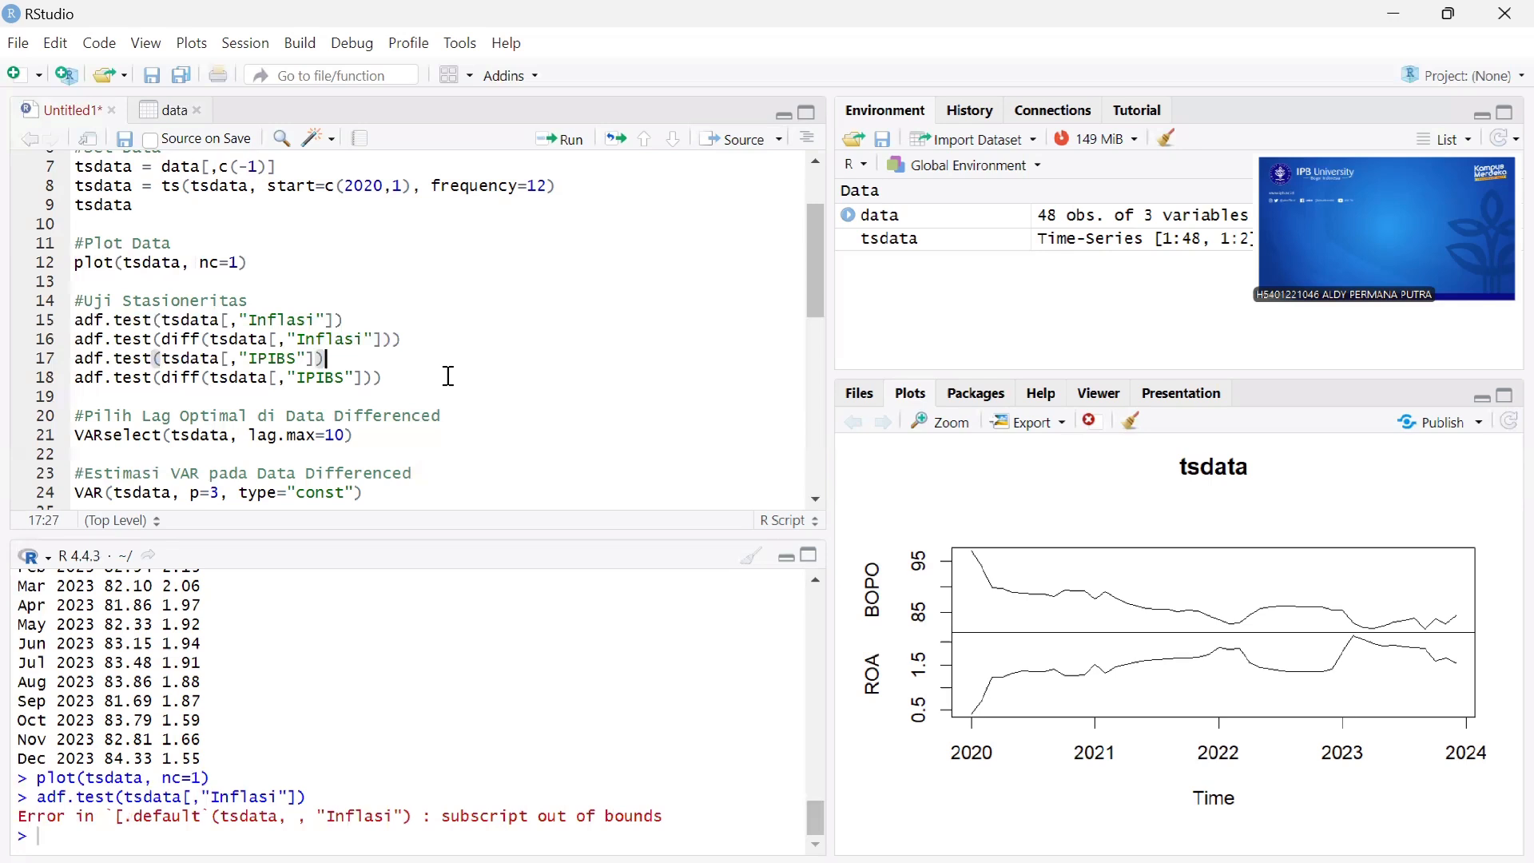
# Replace the variable name Inflasi with BOPO in the level and differenced adf.test lines
pyautogui.click(321, 321)
pyautogui.press('BackSpace')
pyautogui.press('BackSpace')
pyautogui.press('BackSpace')
pyautogui.press('BackSpace')
pyautogui.press('BackSpace')
pyautogui.press('BackSpace')
pyautogui.press('BackSpace')
pyautogui.press('capslock')
pyautogui.write('BOPO')
pyautogui.press('Down')
pyautogui.press('Right')
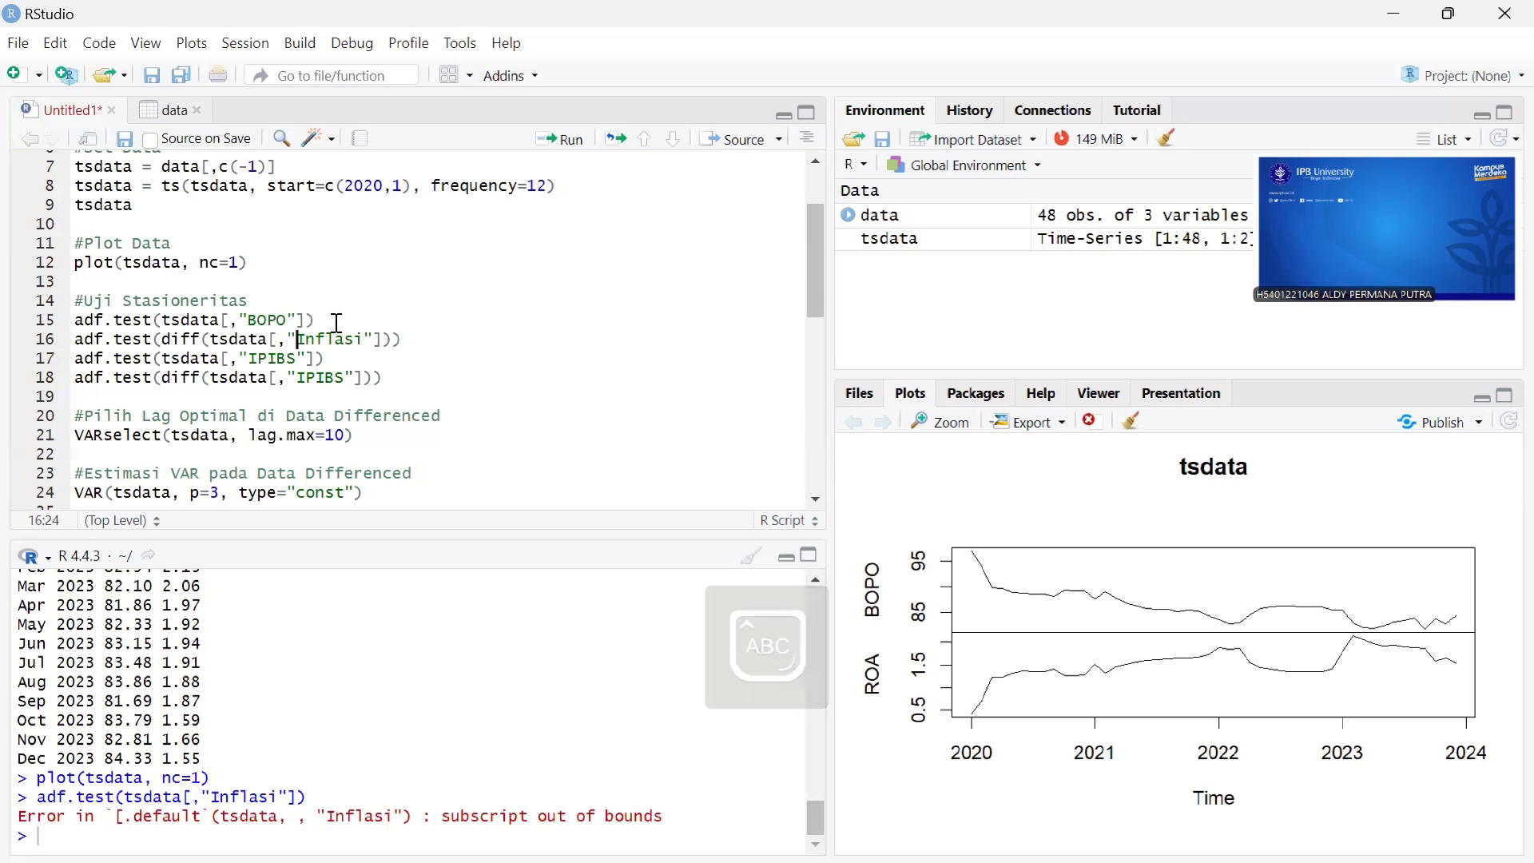
pyautogui.press('Right')
pyautogui.press('Right')
pyautogui.press('Right')
pyautogui.press('Right')
pyautogui.press('Right')
pyautogui.press('Right')
pyautogui.press('Right')
pyautogui.press('BackSpace')
pyautogui.press('BackSpace')
pyautogui.press('BackSpace')
pyautogui.press('BackSpace')
pyautogui.press('BackSpace')
pyautogui.press('BackSpace')
pyautogui.press('BackSpace')
pyautogui.write('BOPO')
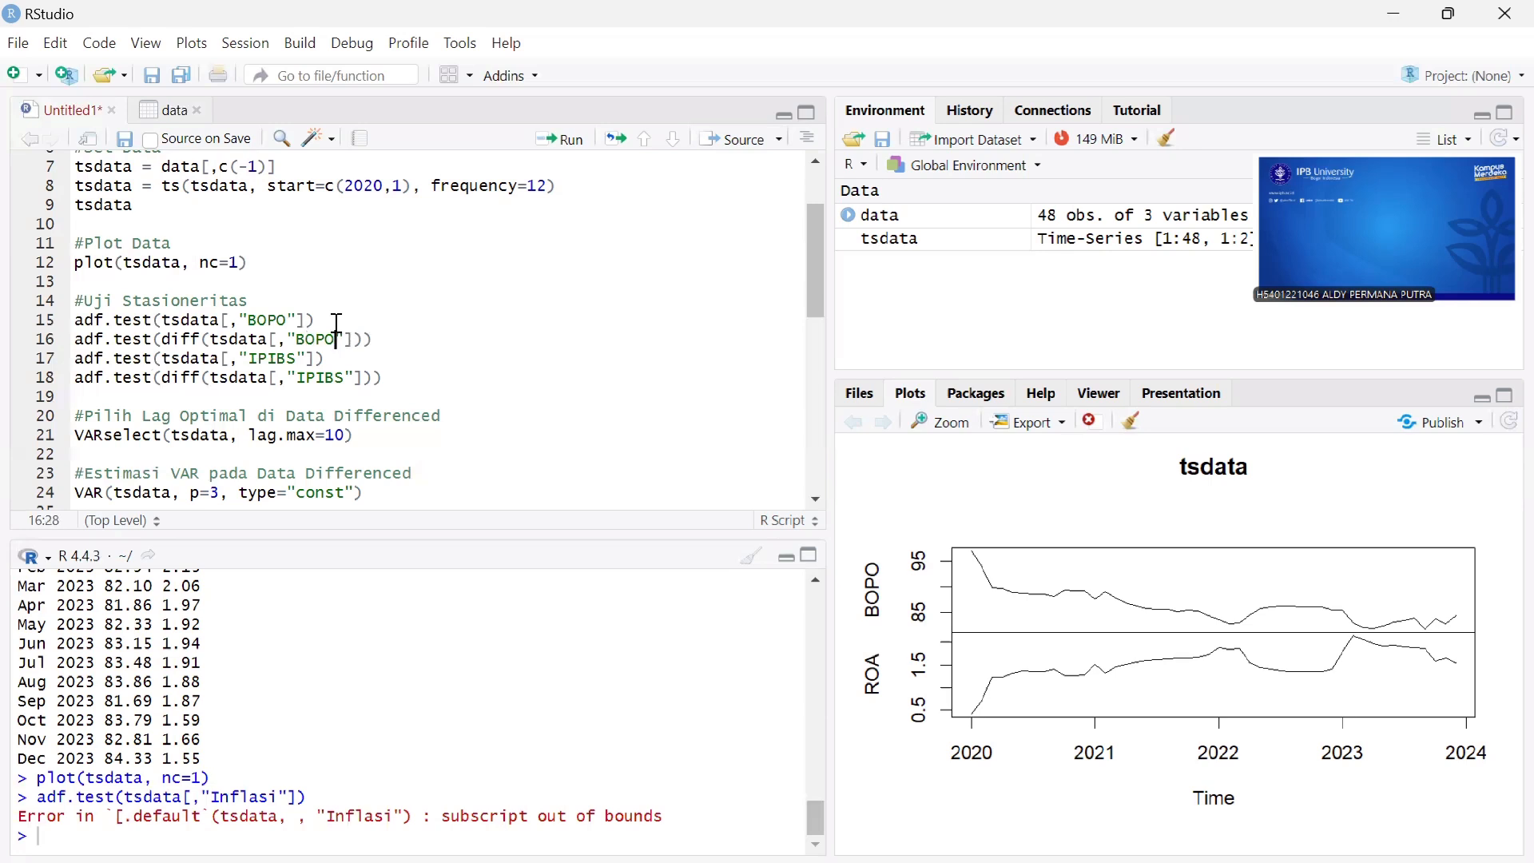
# Replace the variable name IPIBS with ROA in the level and differenced adf.test lines
pyautogui.press('Down')
pyautogui.press('Left')
pyautogui.press('Left')
pyautogui.press('Left')
pyautogui.press('BackSpace')
pyautogui.press('BackSpace')
pyautogui.press('BackSpace')
pyautogui.press('BackSpace')
pyautogui.press('BackSpace')
pyautogui.write('ROA')
pyautogui.press('Down')
pyautogui.press('Right')
pyautogui.press('Right')
pyautogui.press('Right')
pyautogui.press('Right')
pyautogui.press('Right')
pyautogui.press('Right')
pyautogui.press('Delete')
pyautogui.press('BackSpace')
pyautogui.press('BackSpace')
pyautogui.press('BackSpace')
pyautogui.press('BackSpace')
pyautogui.write('ROA')
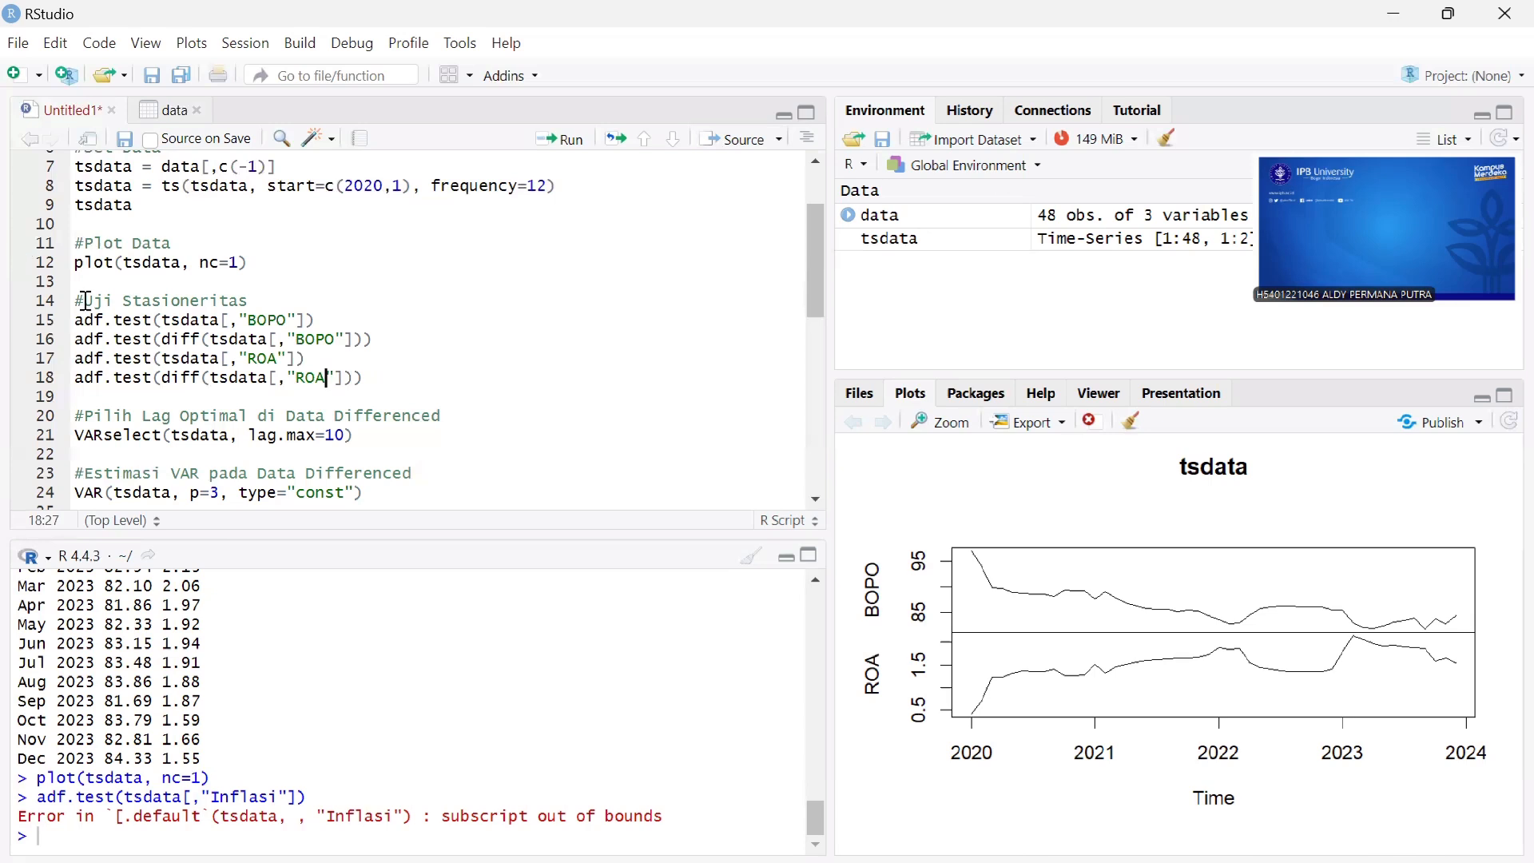
# Run the four adf.test lines for BOPO and ROA, in levels and differences, and review the output
pyautogui.moveTo(73, 320); pyautogui.dragTo(372, 382)
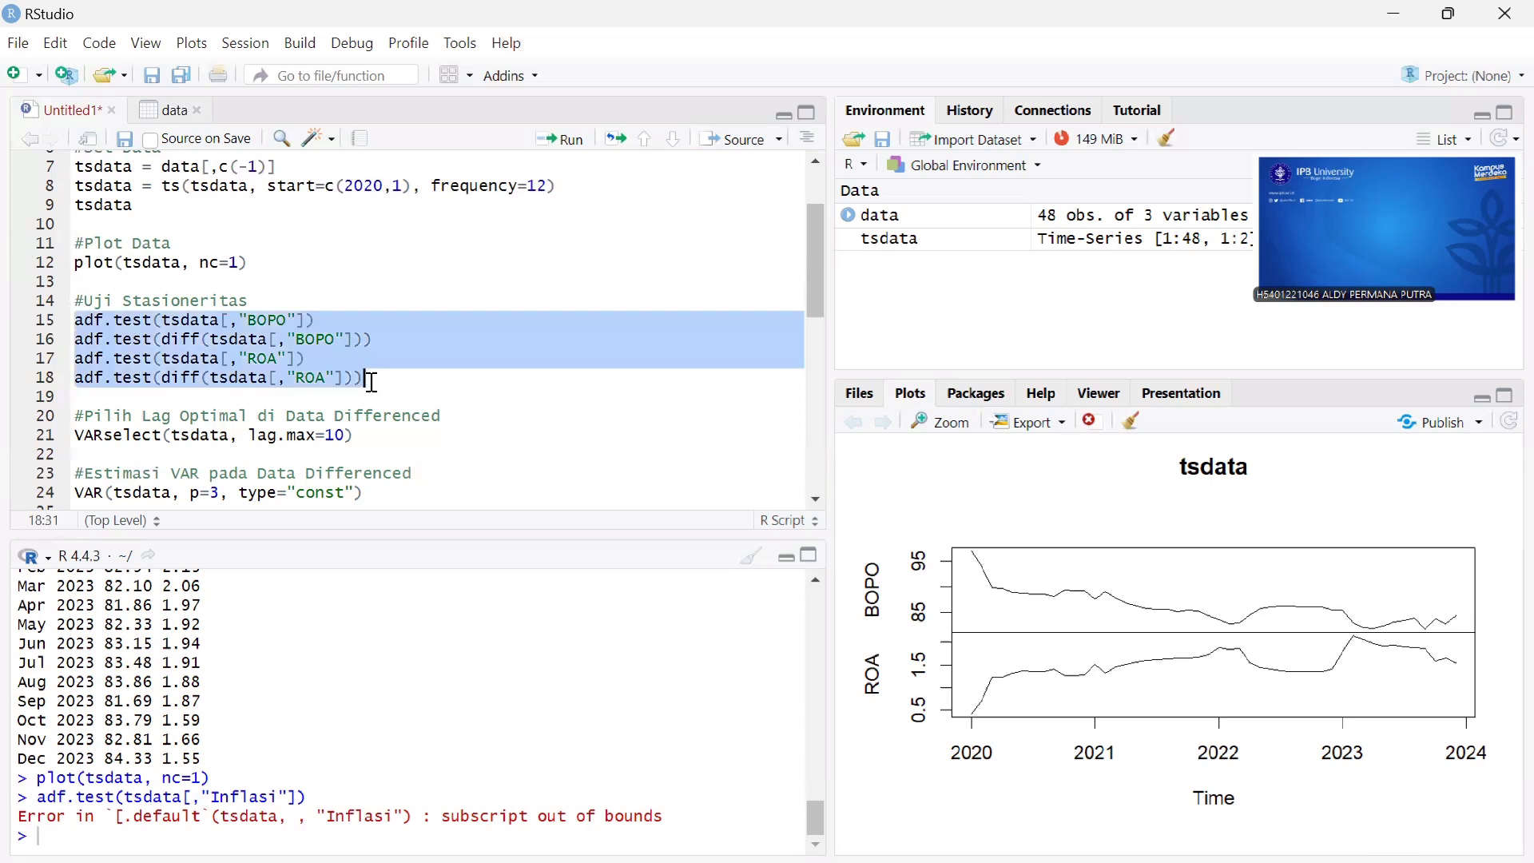
pyautogui.click(548, 144)
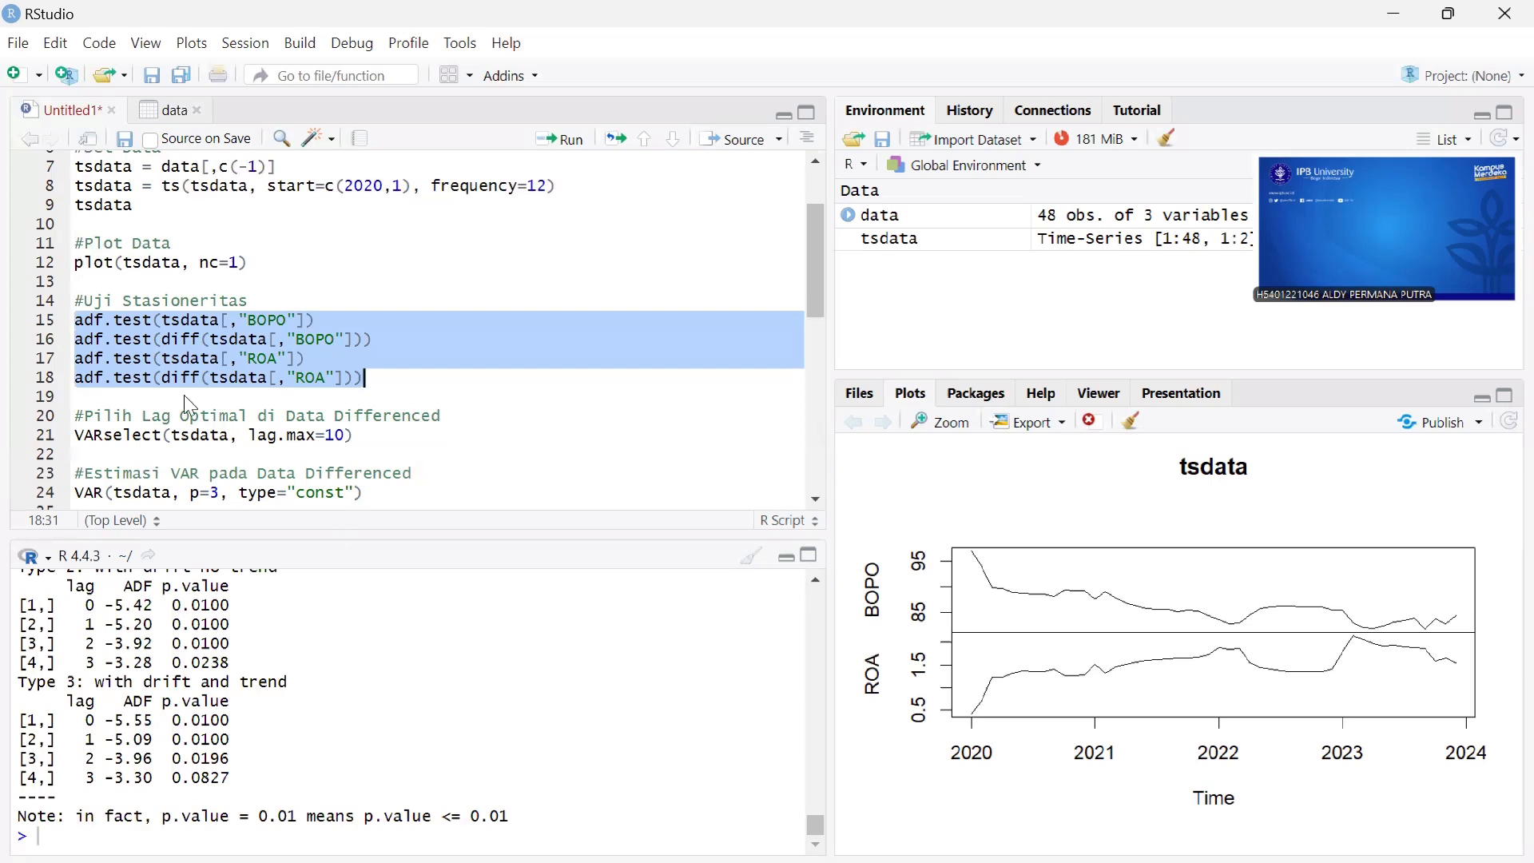
pyautogui.scroll(4, 240, 707)
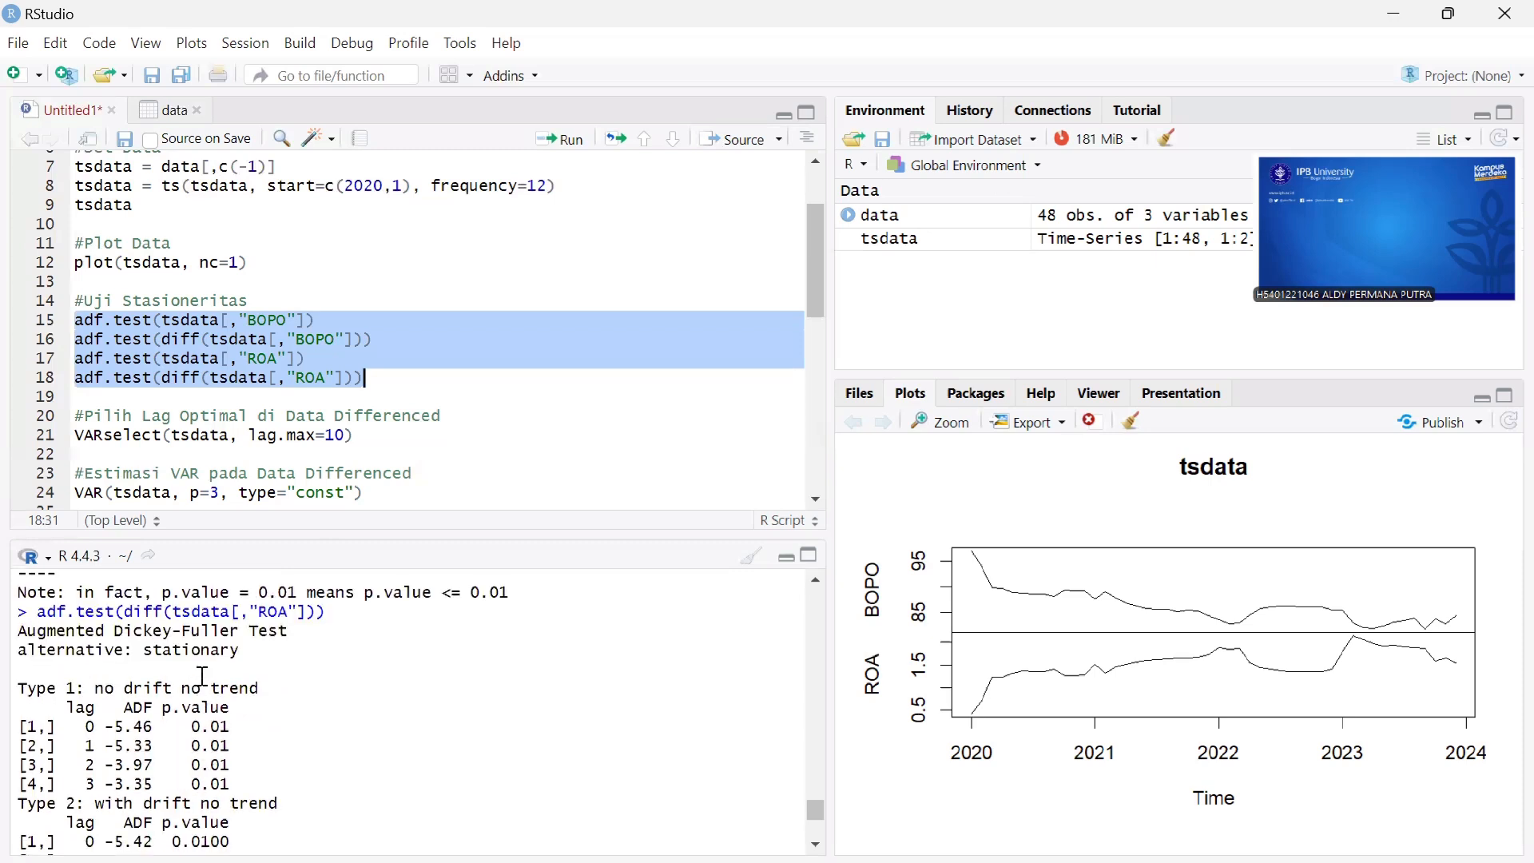
pyautogui.scroll(3, 203, 677)
pyautogui.scroll(8, 203, 678)
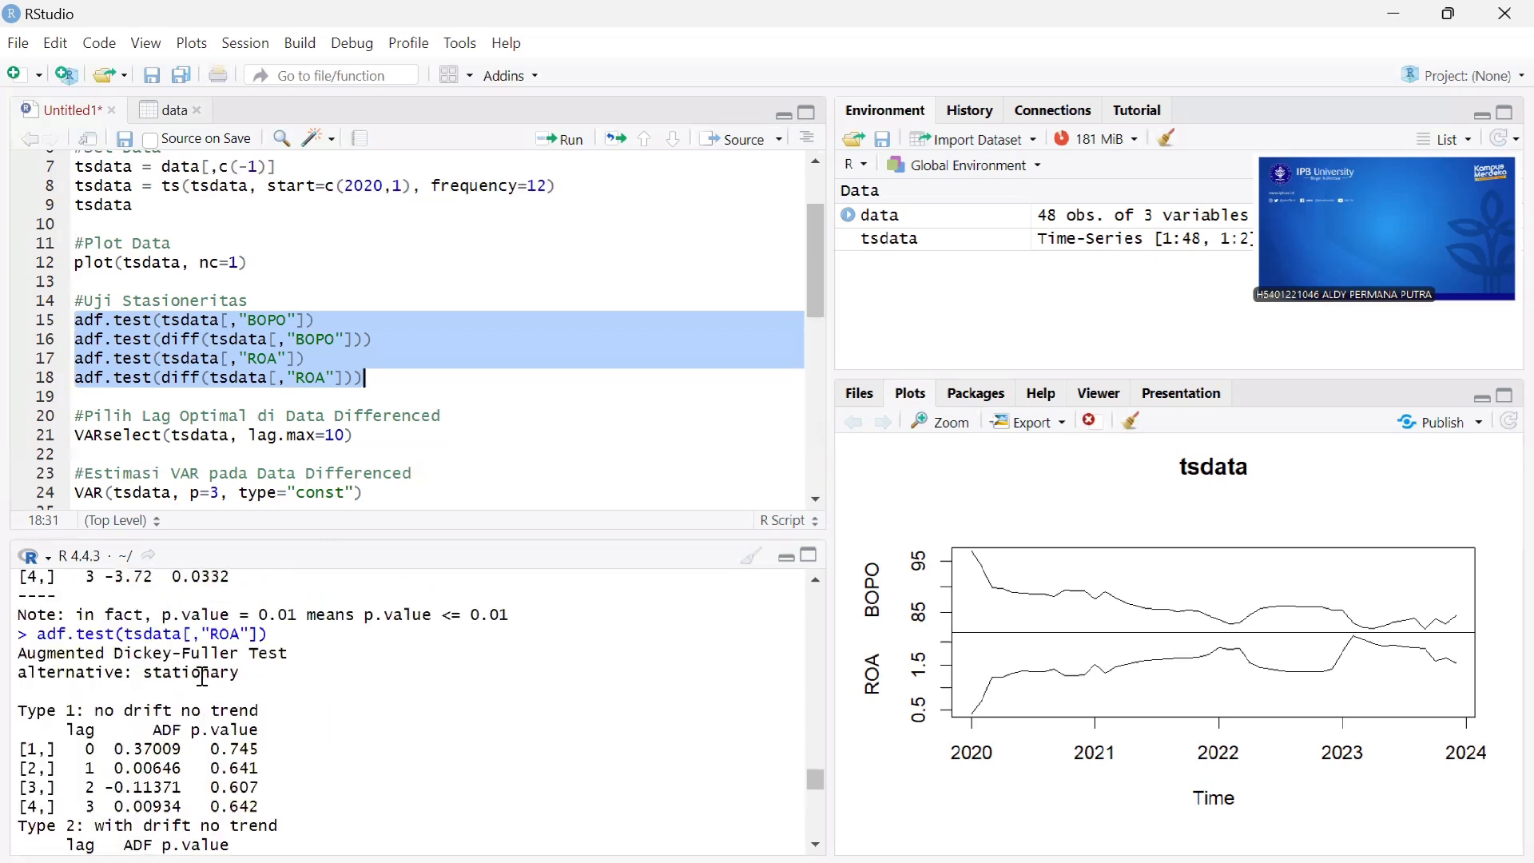
# Compare the ADF test results for BOPO and ROA in levels and differences in the console output
pyautogui.scroll(8, 203, 677)
pyautogui.scroll(5, 203, 665)
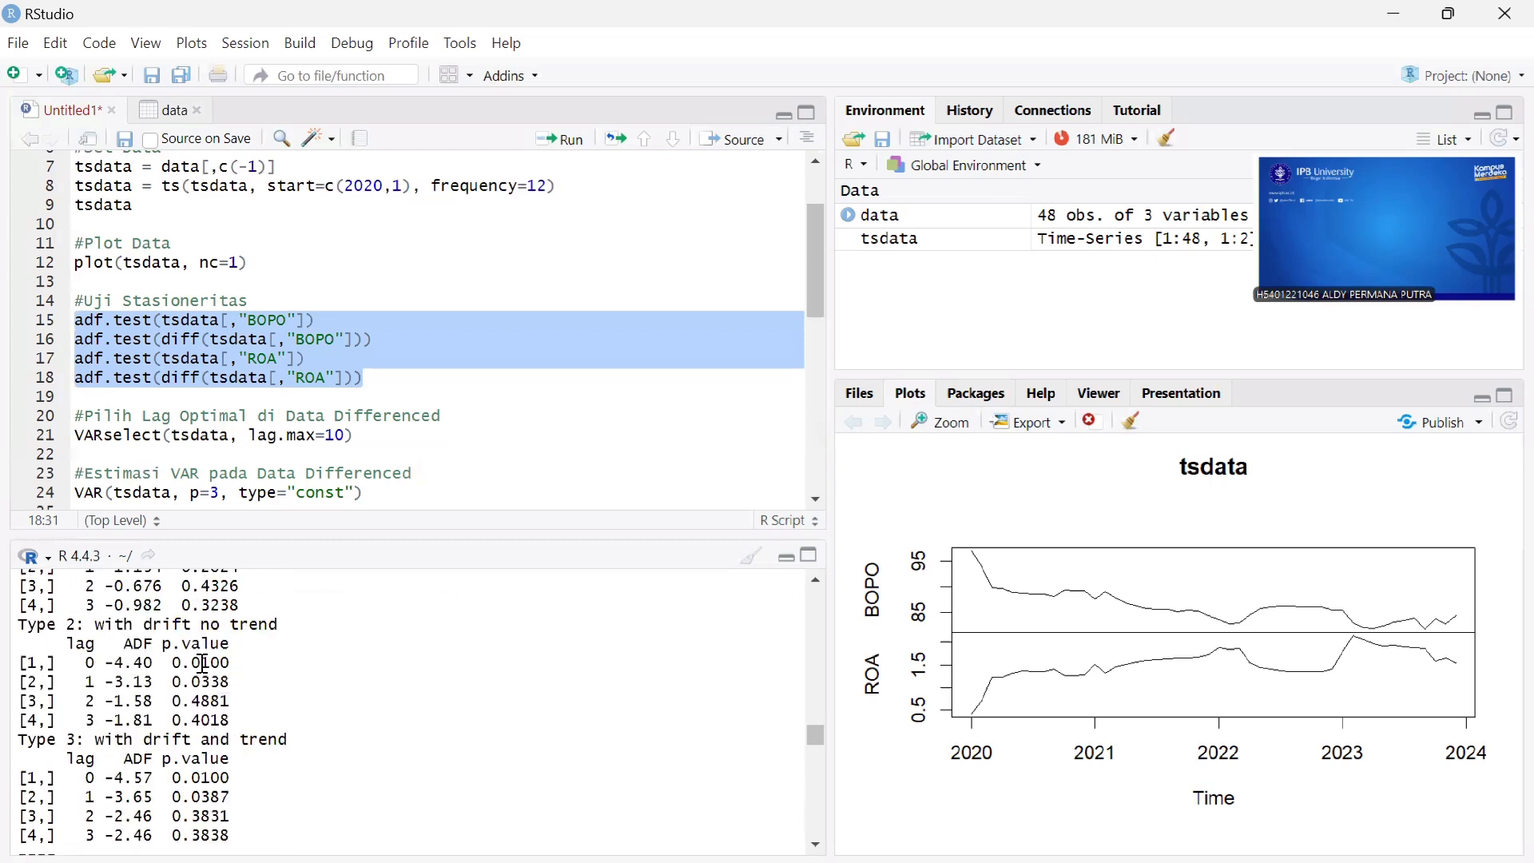
pyautogui.scroll(-5, 203, 663)
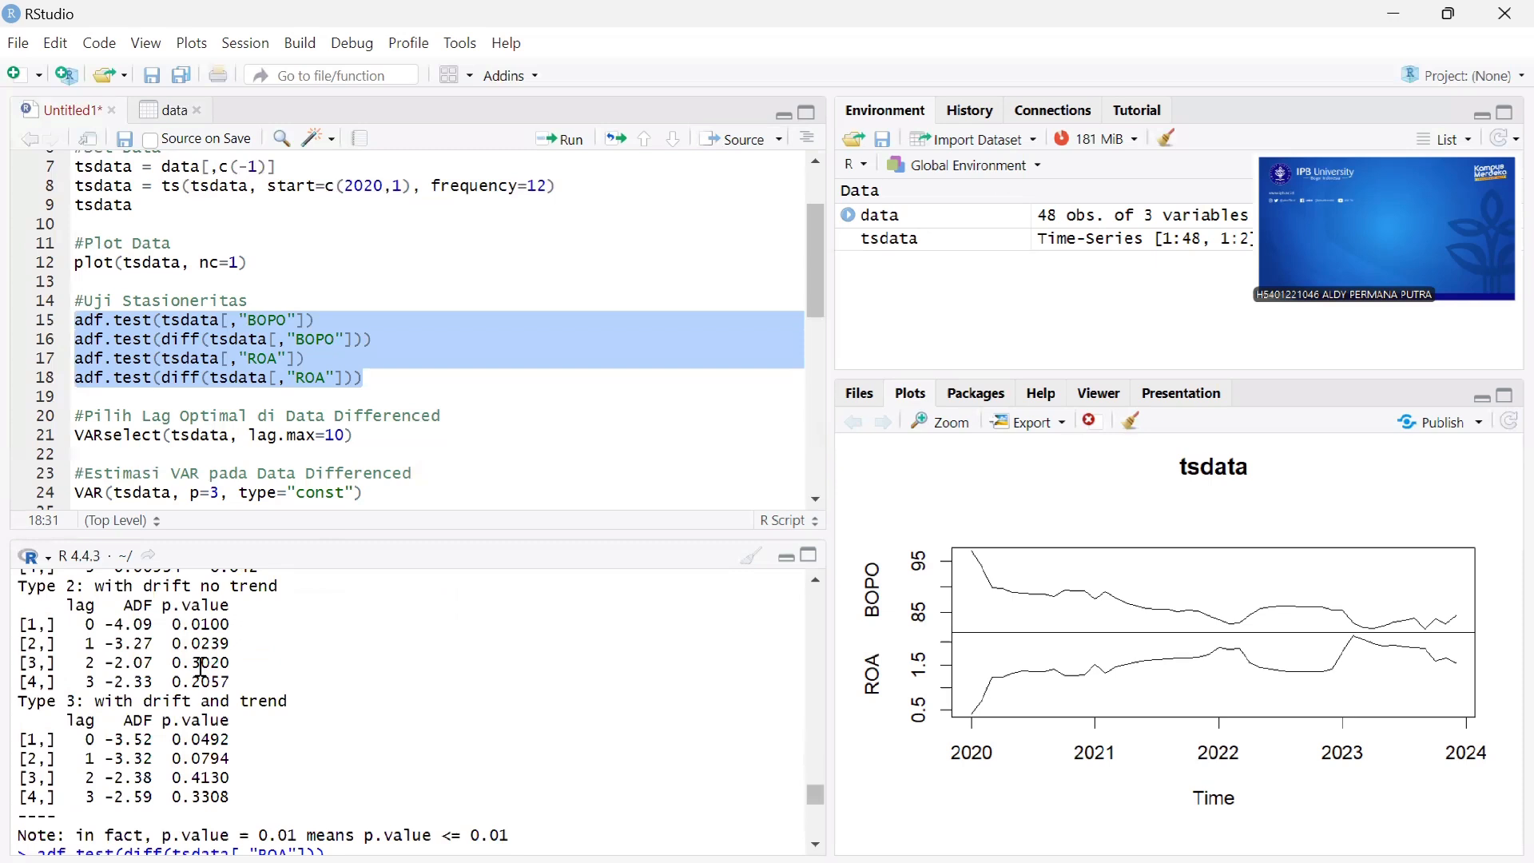
pyautogui.scroll(2, 202, 667)
pyautogui.scroll(-2, 201, 667)
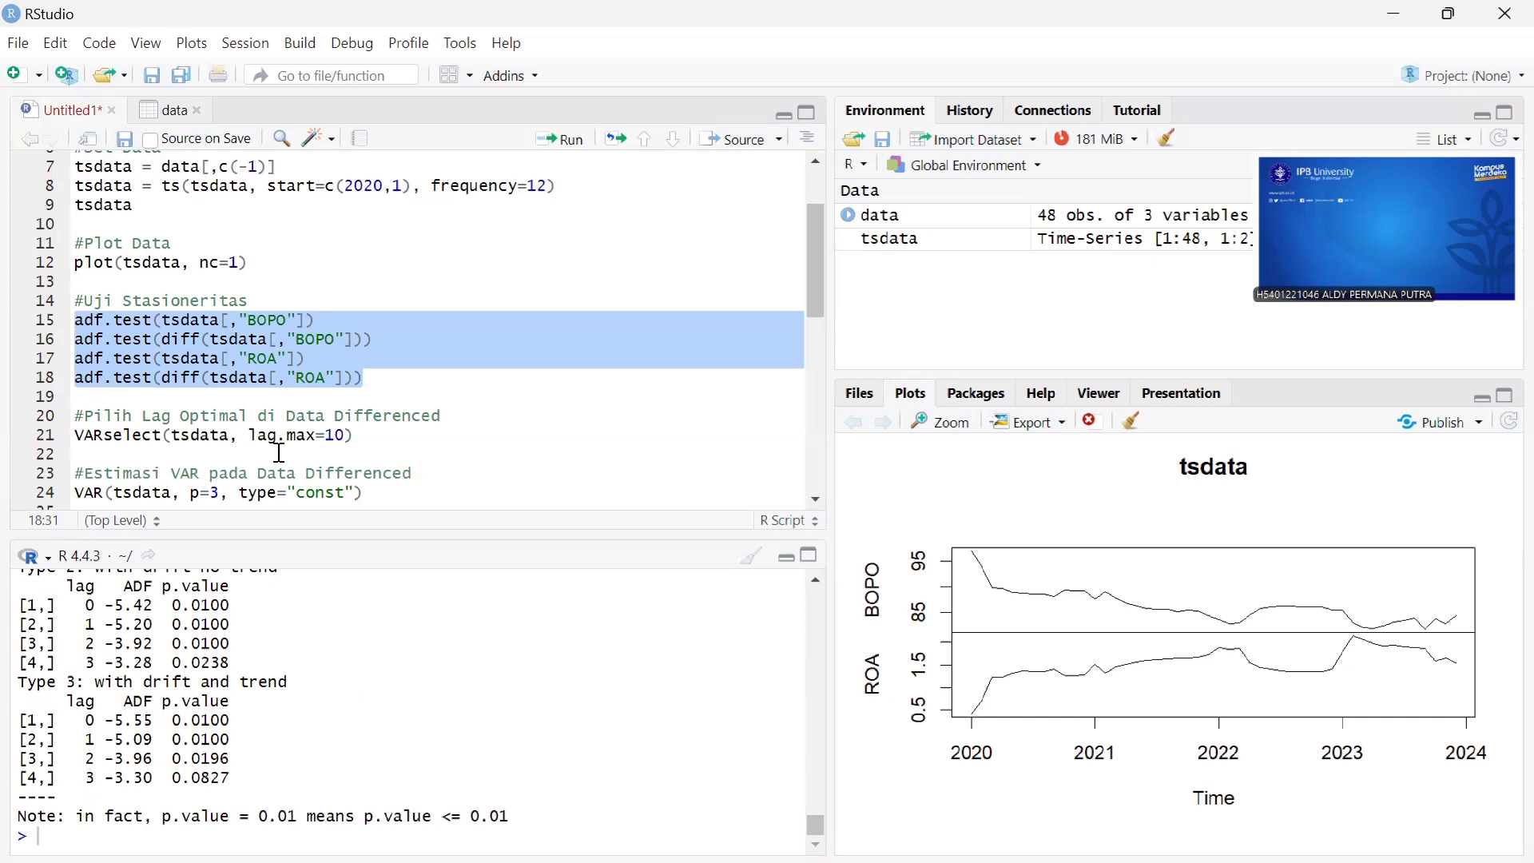
# Run VARselect on tsdata with lag.max=10 and review the lag selection criteria
pyautogui.click(78, 435)
pyautogui.keyDown('shift'); pyautogui.click(355, 440); pyautogui.keyUp('shift')
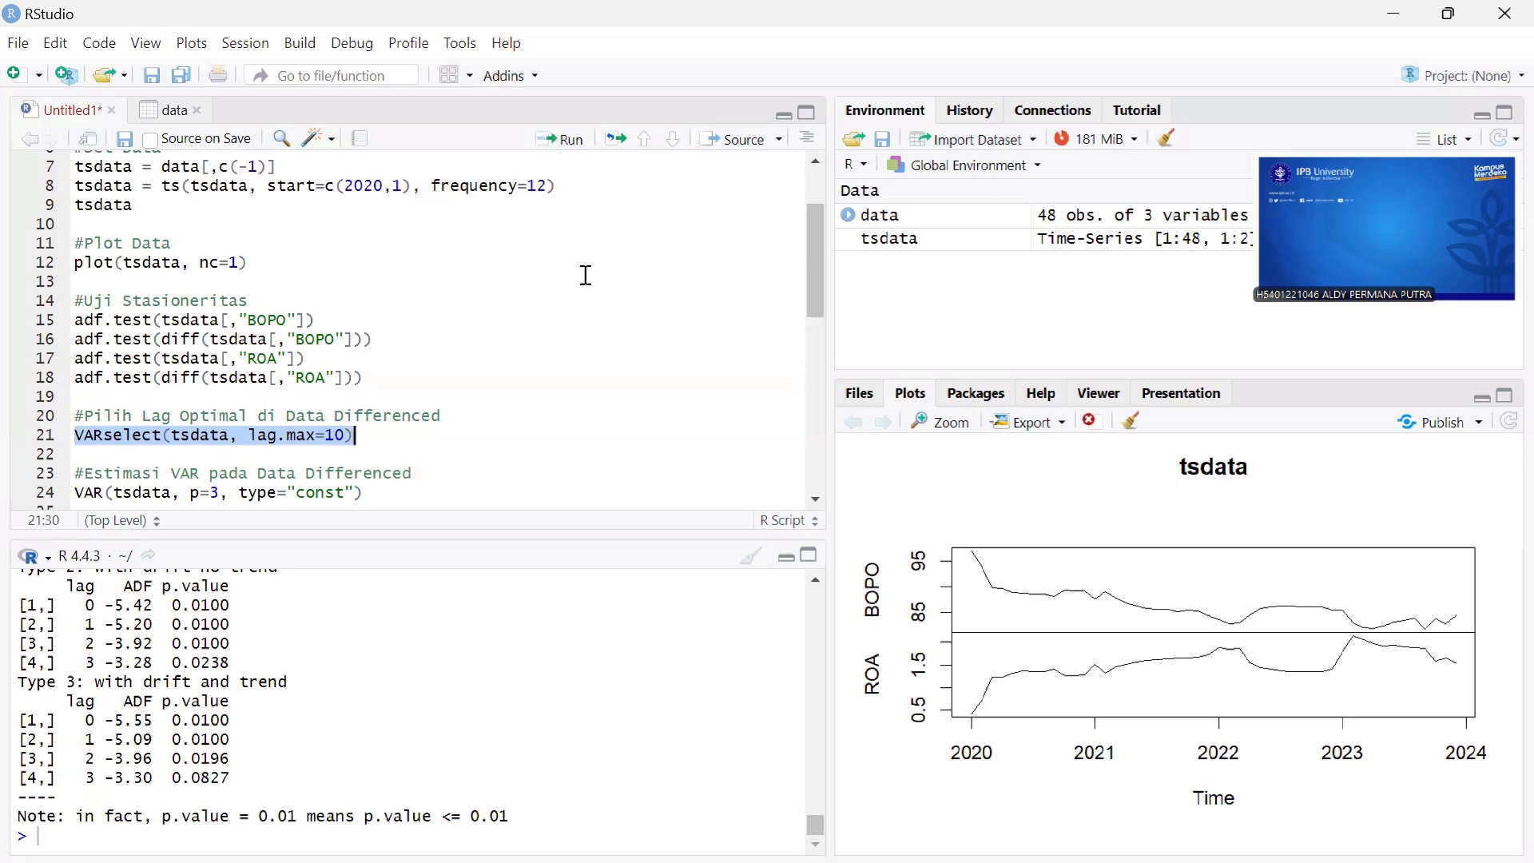
pyautogui.hotkey('ctrl', 'Return')
pyautogui.scroll(2, 532, 680)
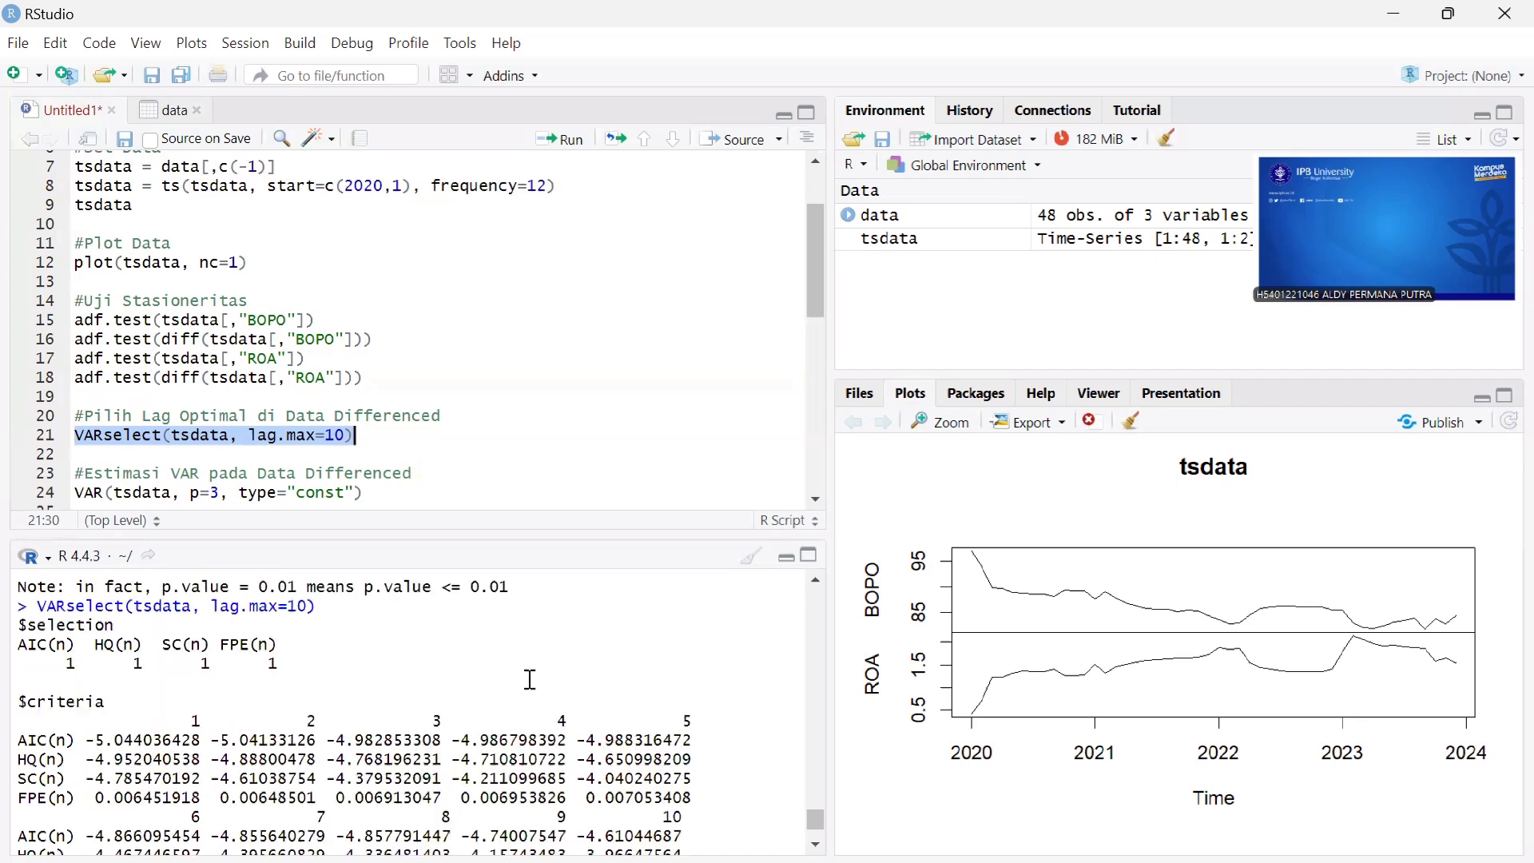
pyautogui.scroll(1, 531, 680)
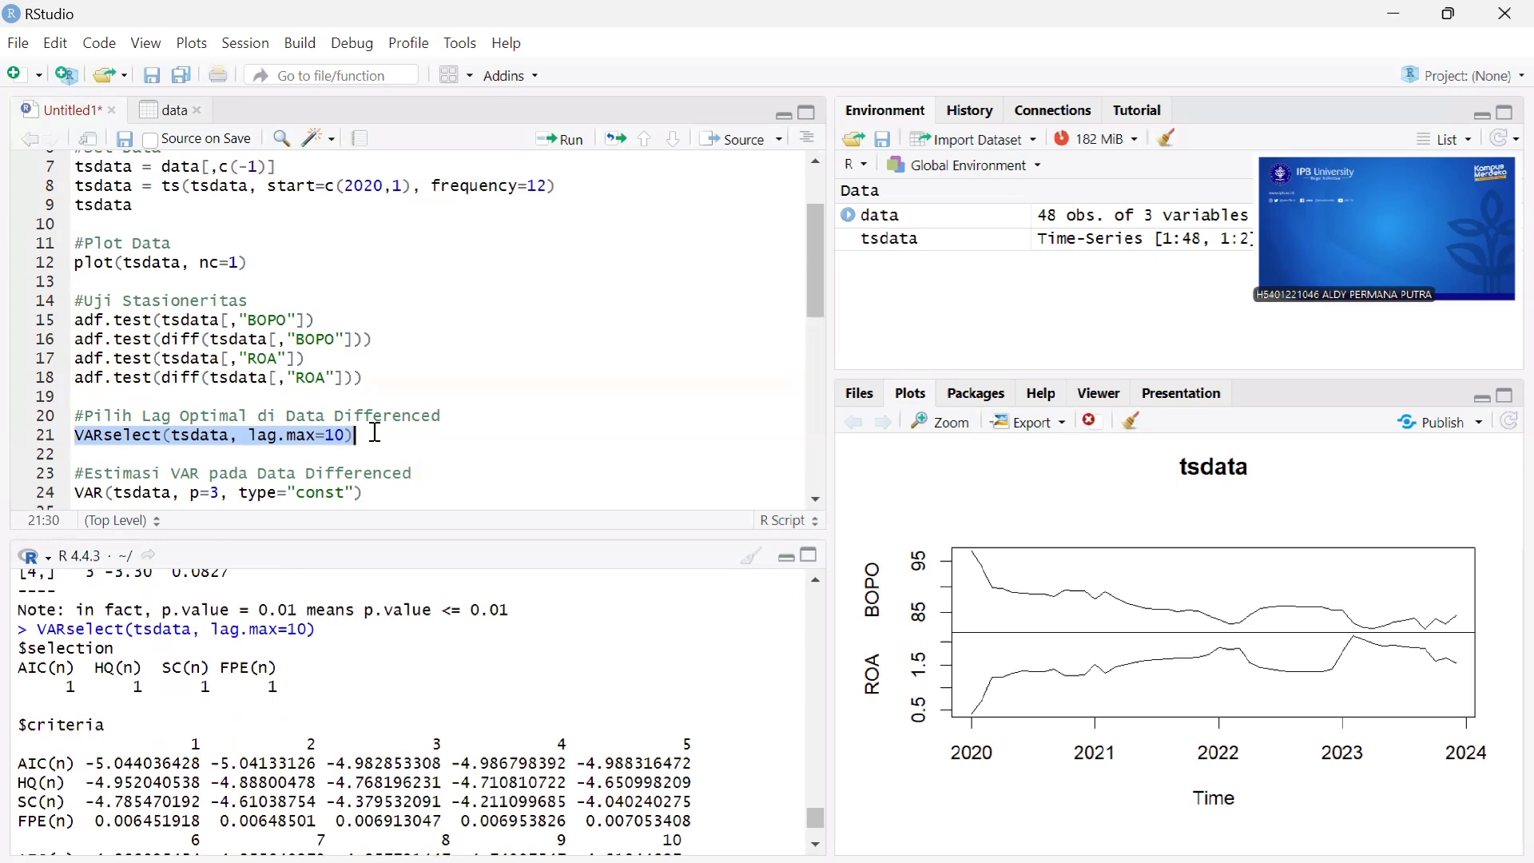
pyautogui.scroll(-4, 374, 432)
pyautogui.scroll(2, 330, 356)
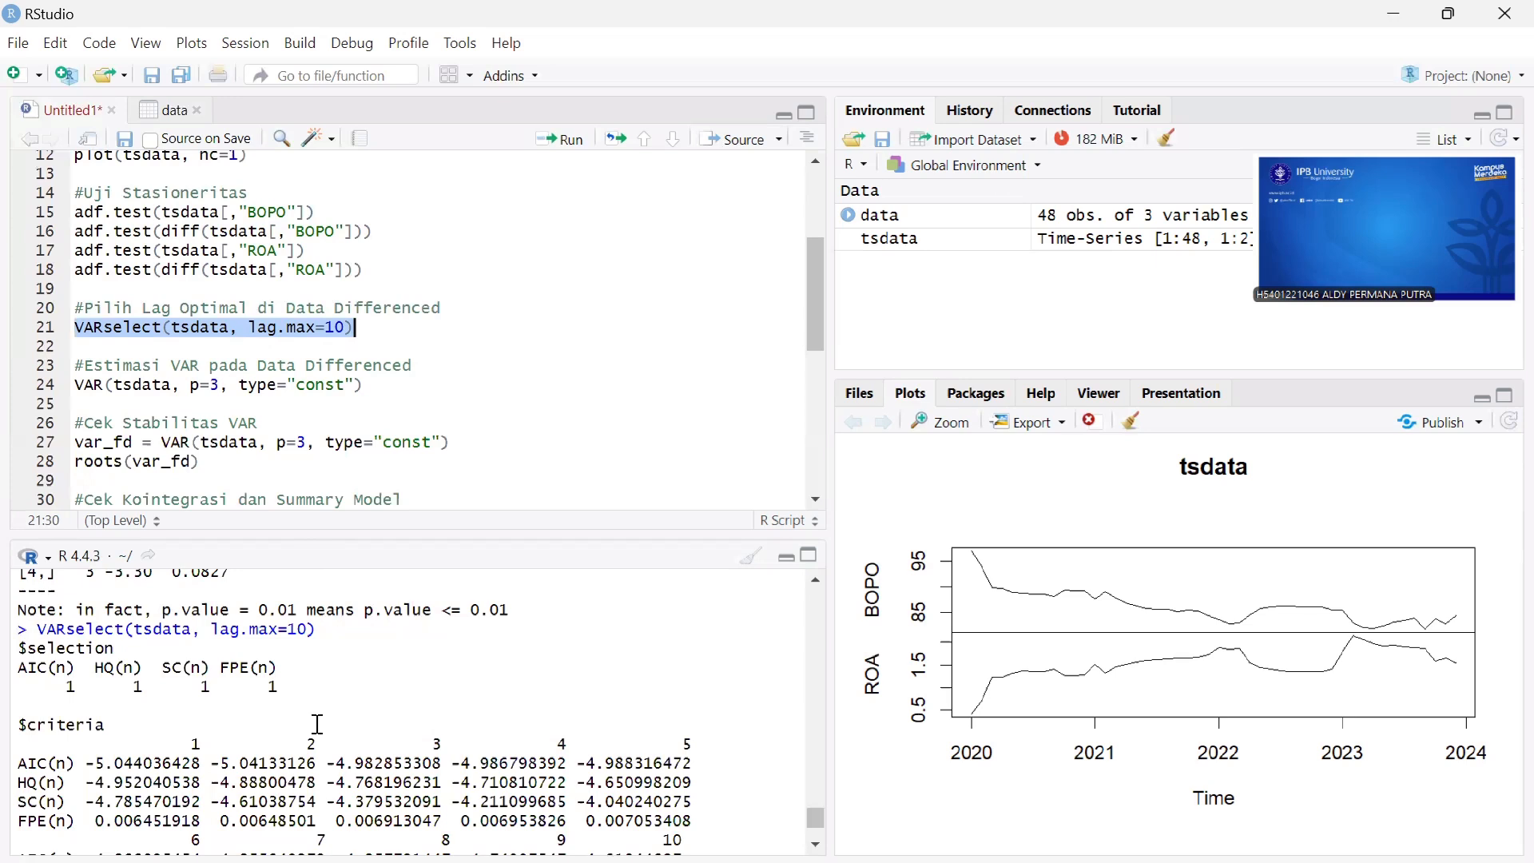
pyautogui.scroll(-3, 318, 724)
pyautogui.scroll(6, 314, 727)
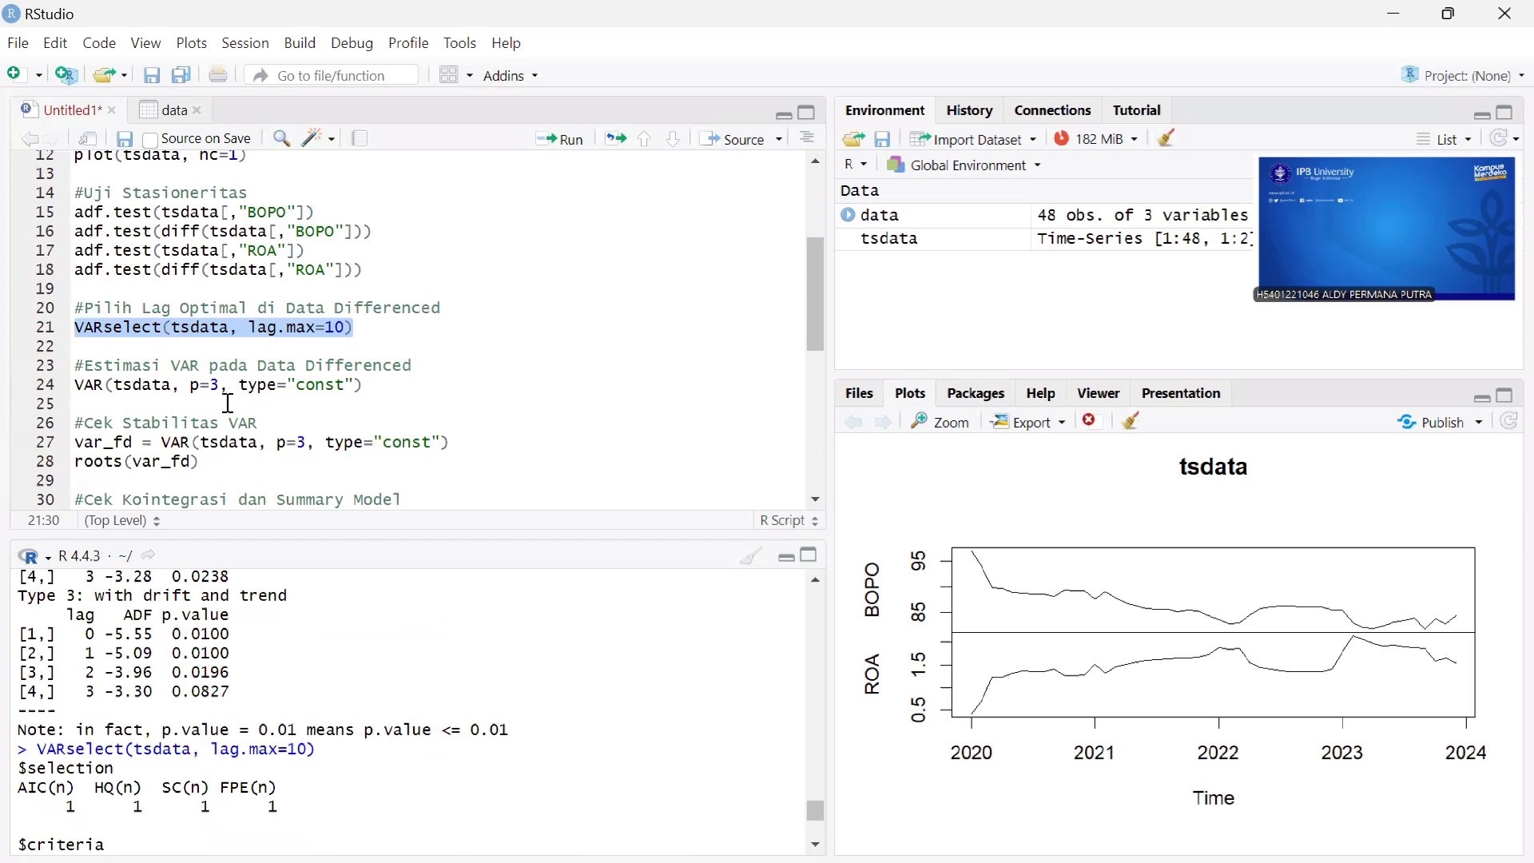
# Set the lag order to p=1 in the VAR estimation line, run it and review the coefficients for both equations
pyautogui.moveTo(77, 386); pyautogui.dragTo(412, 384)
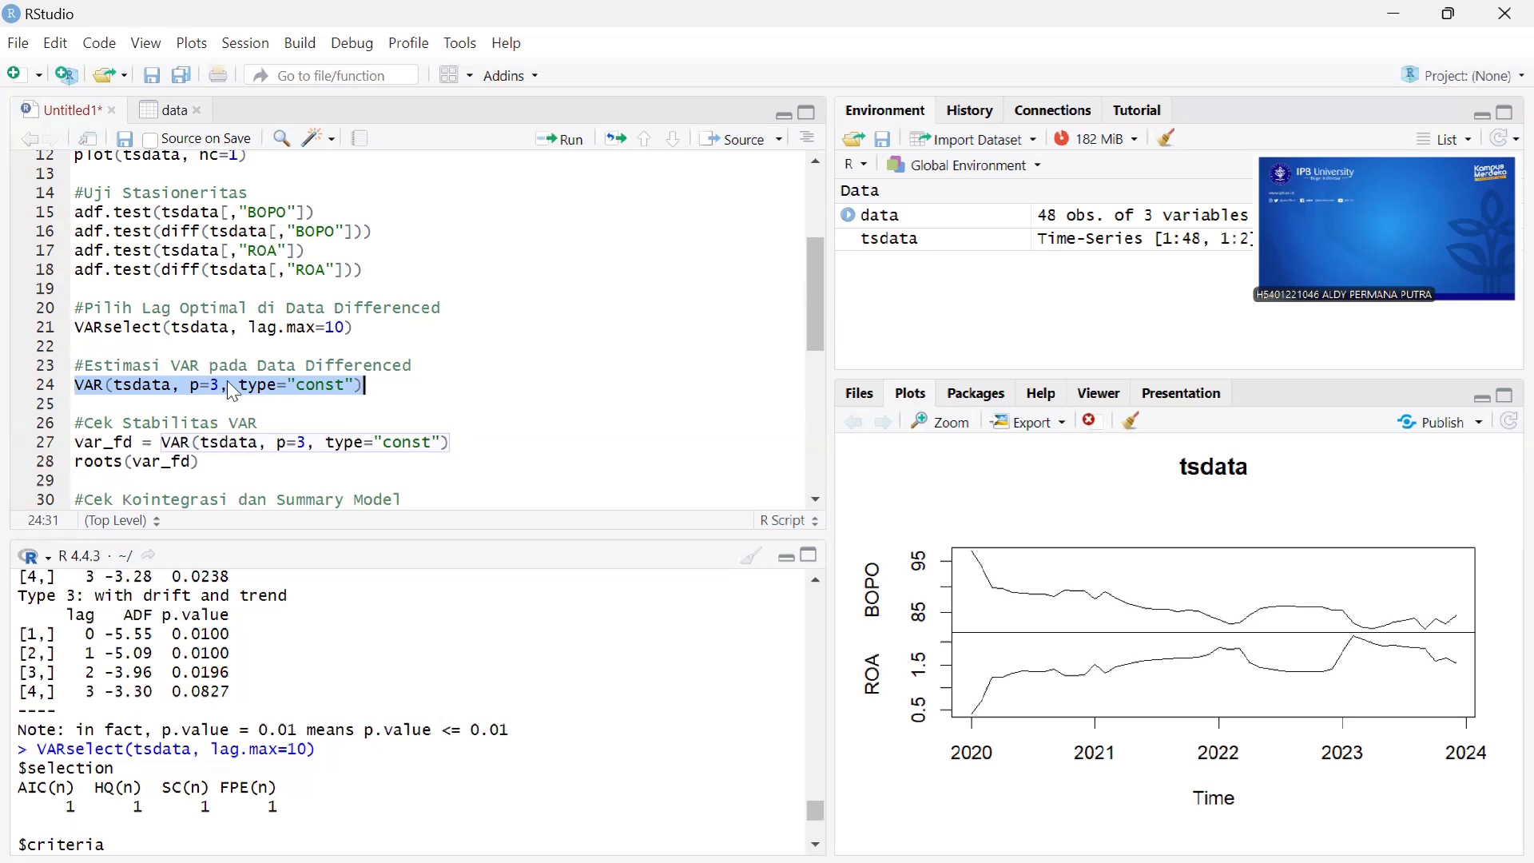
pyautogui.click(212, 382)
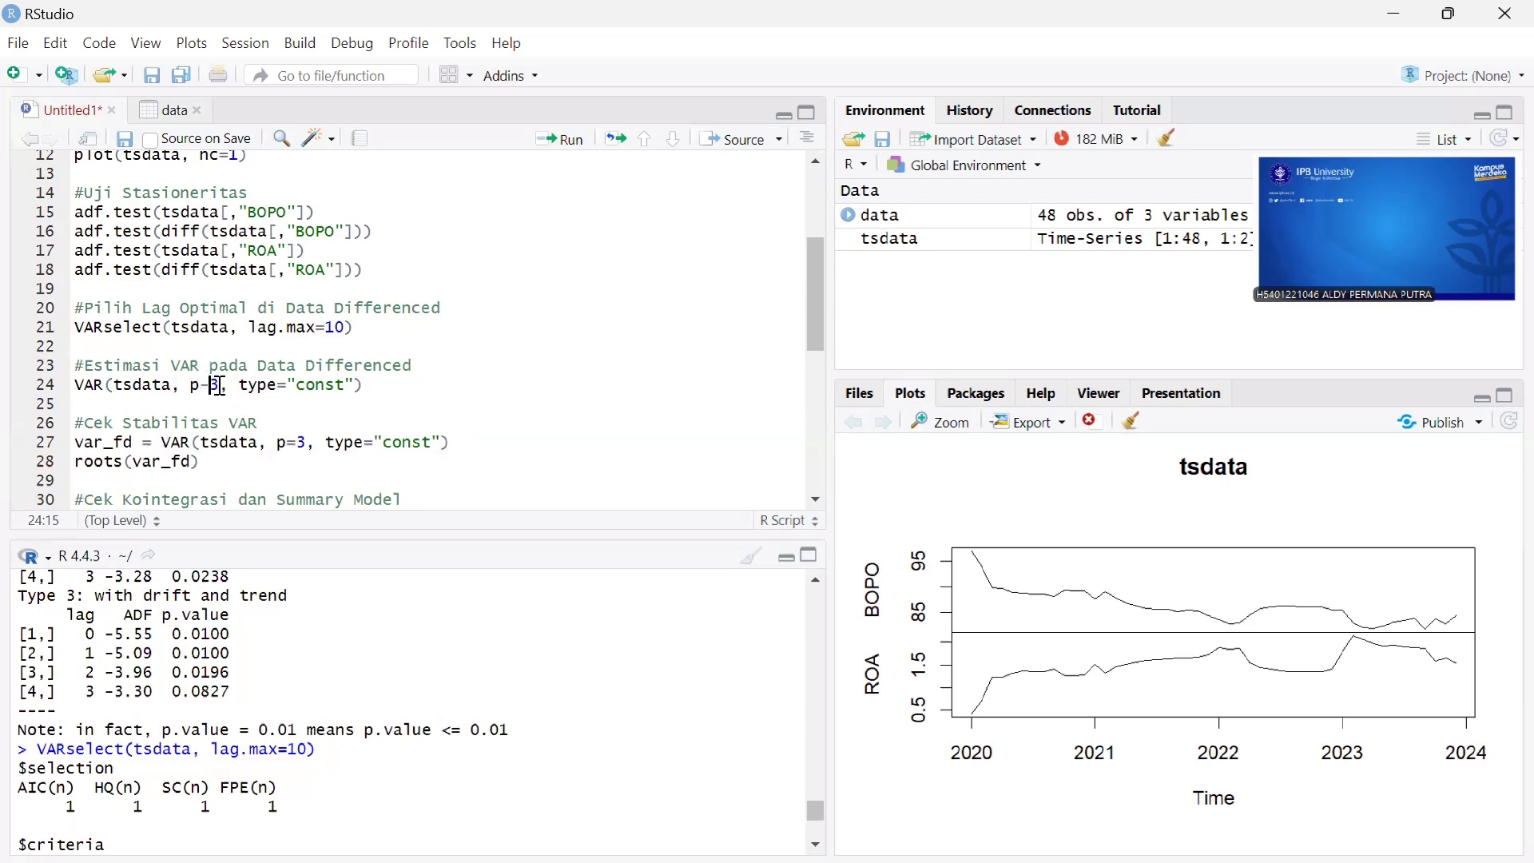
pyautogui.press('BackSpace')
pyautogui.write('1')
pyautogui.click(75, 386)
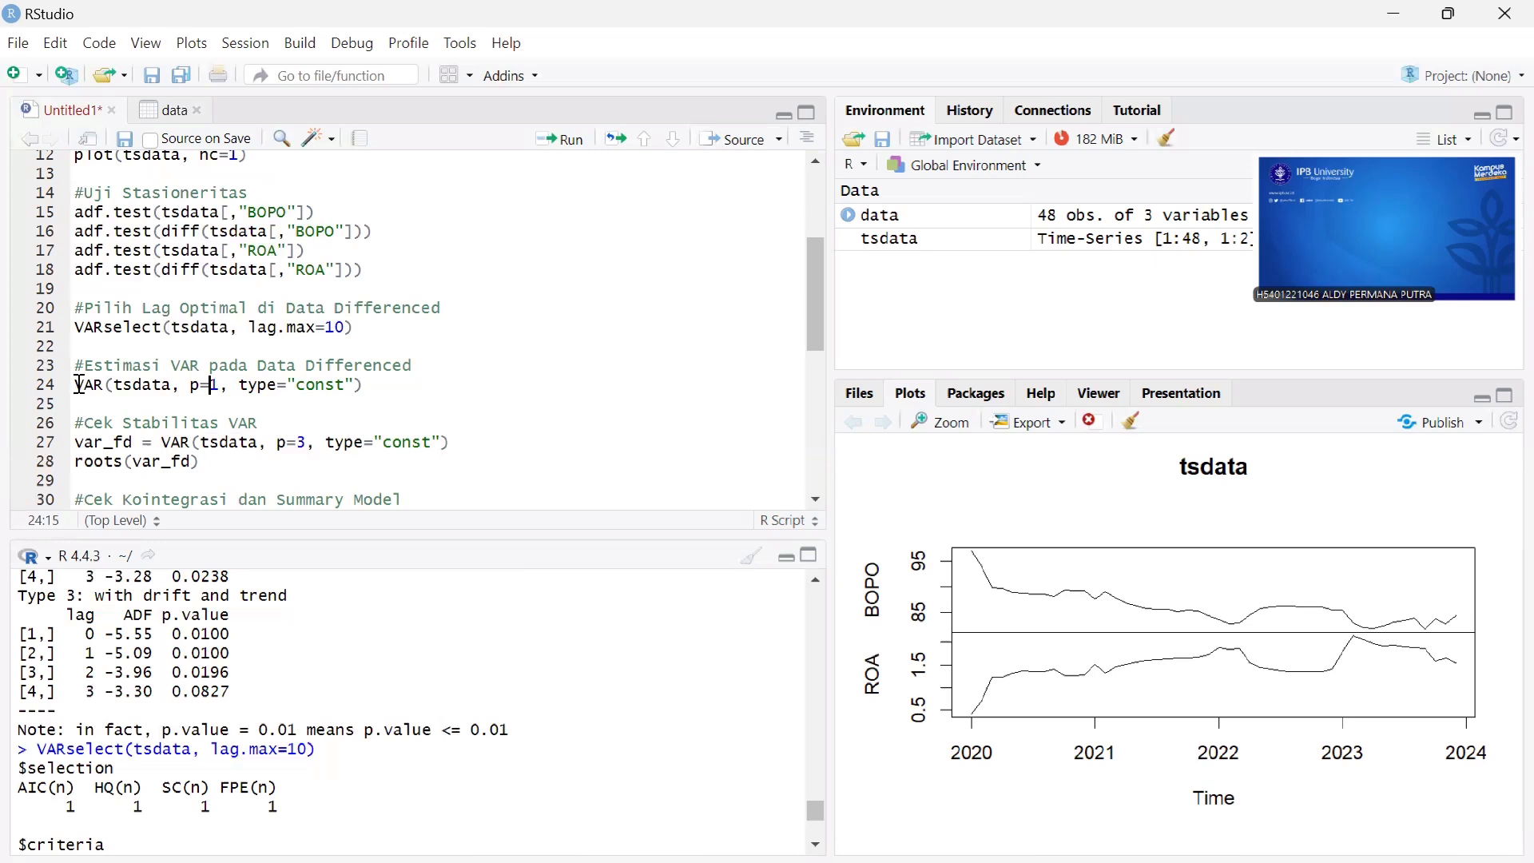
pyautogui.keyDown('shift'); pyautogui.click(366, 386); pyautogui.keyUp('shift')
pyautogui.click(562, 140)
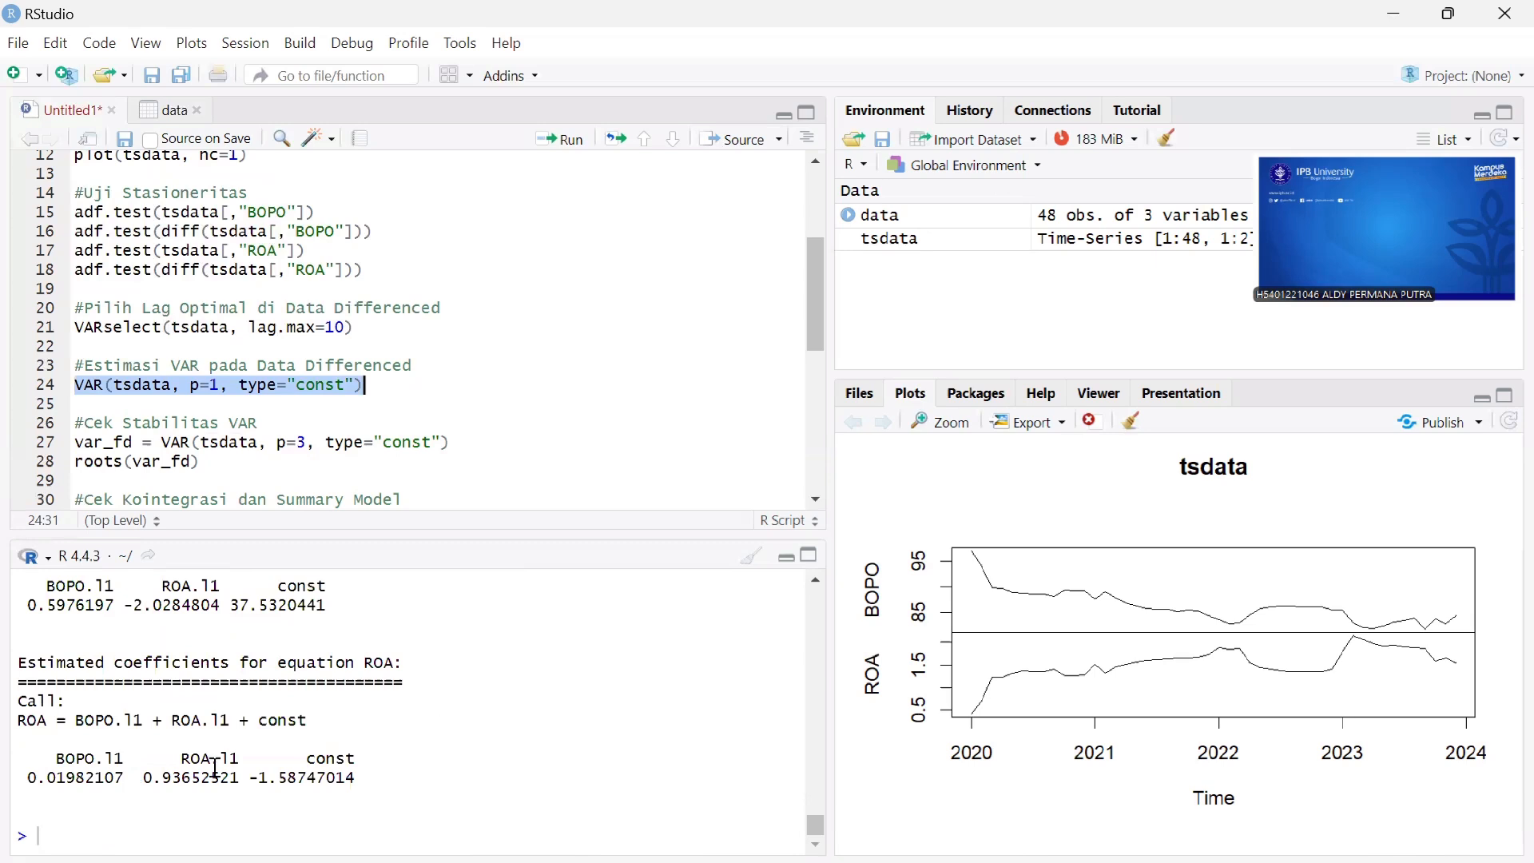
pyautogui.scroll(2, 212, 709)
pyautogui.scroll(-2, 213, 711)
pyautogui.scroll(2, 217, 741)
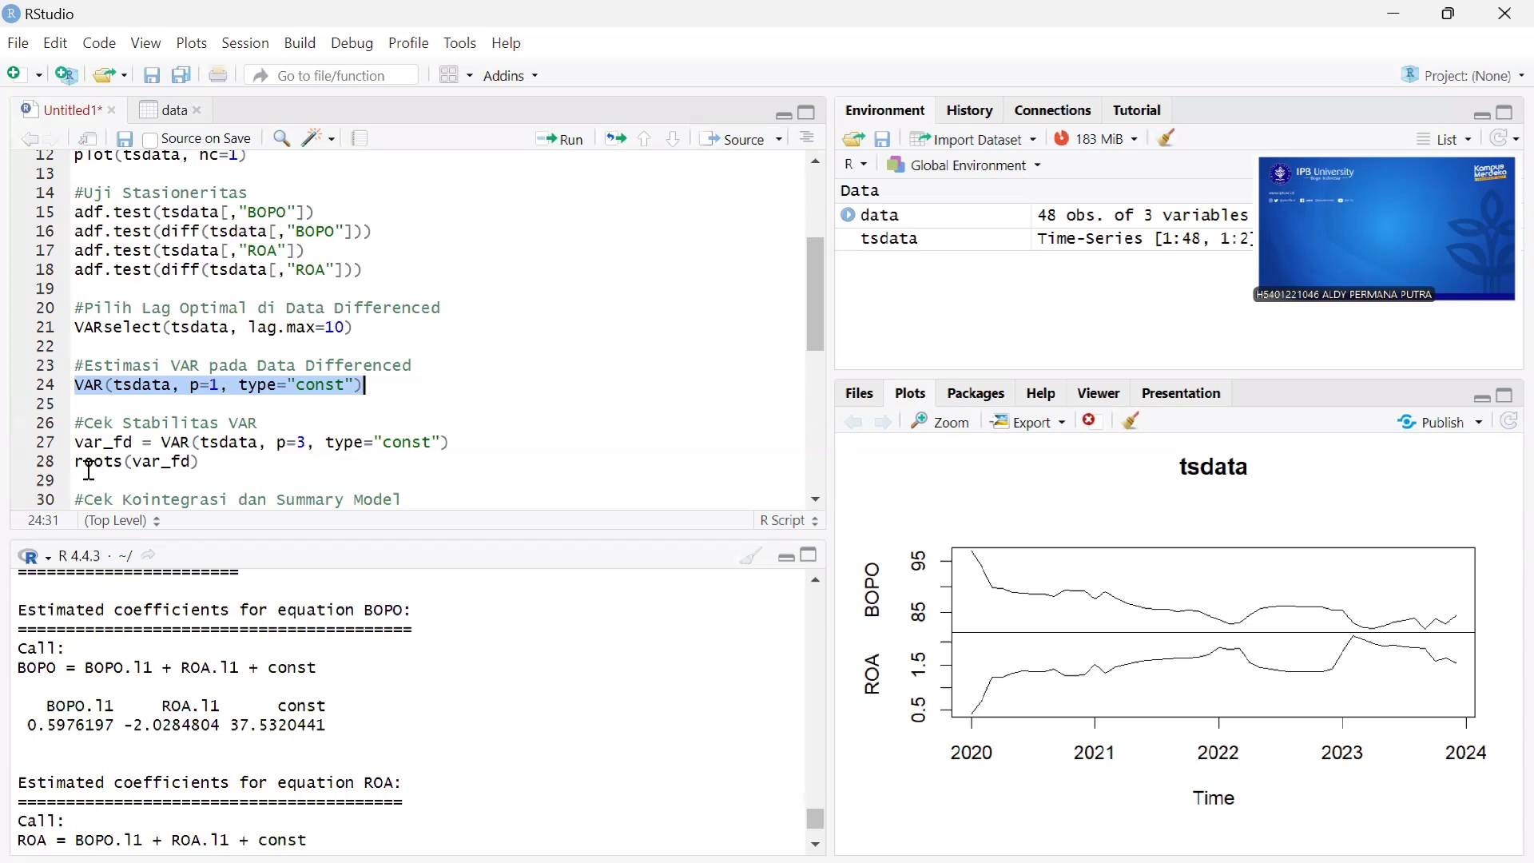
# Run the two Cek Stabilitas VAR lines, fitting var_fd with p=3 and computing its roots
pyautogui.scroll(2, 89, 468)
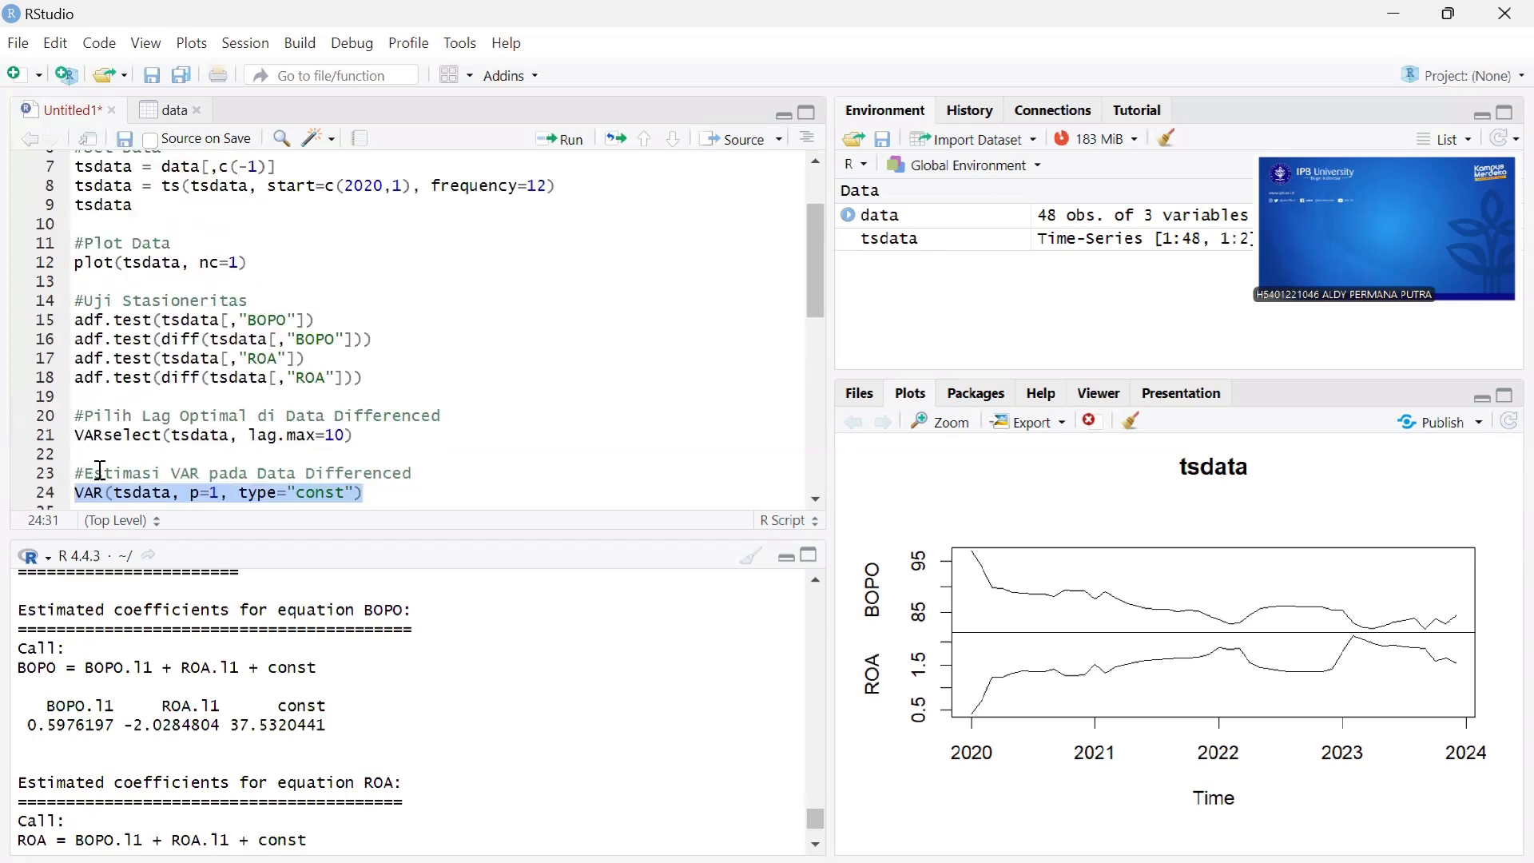
pyautogui.scroll(-2, 106, 451)
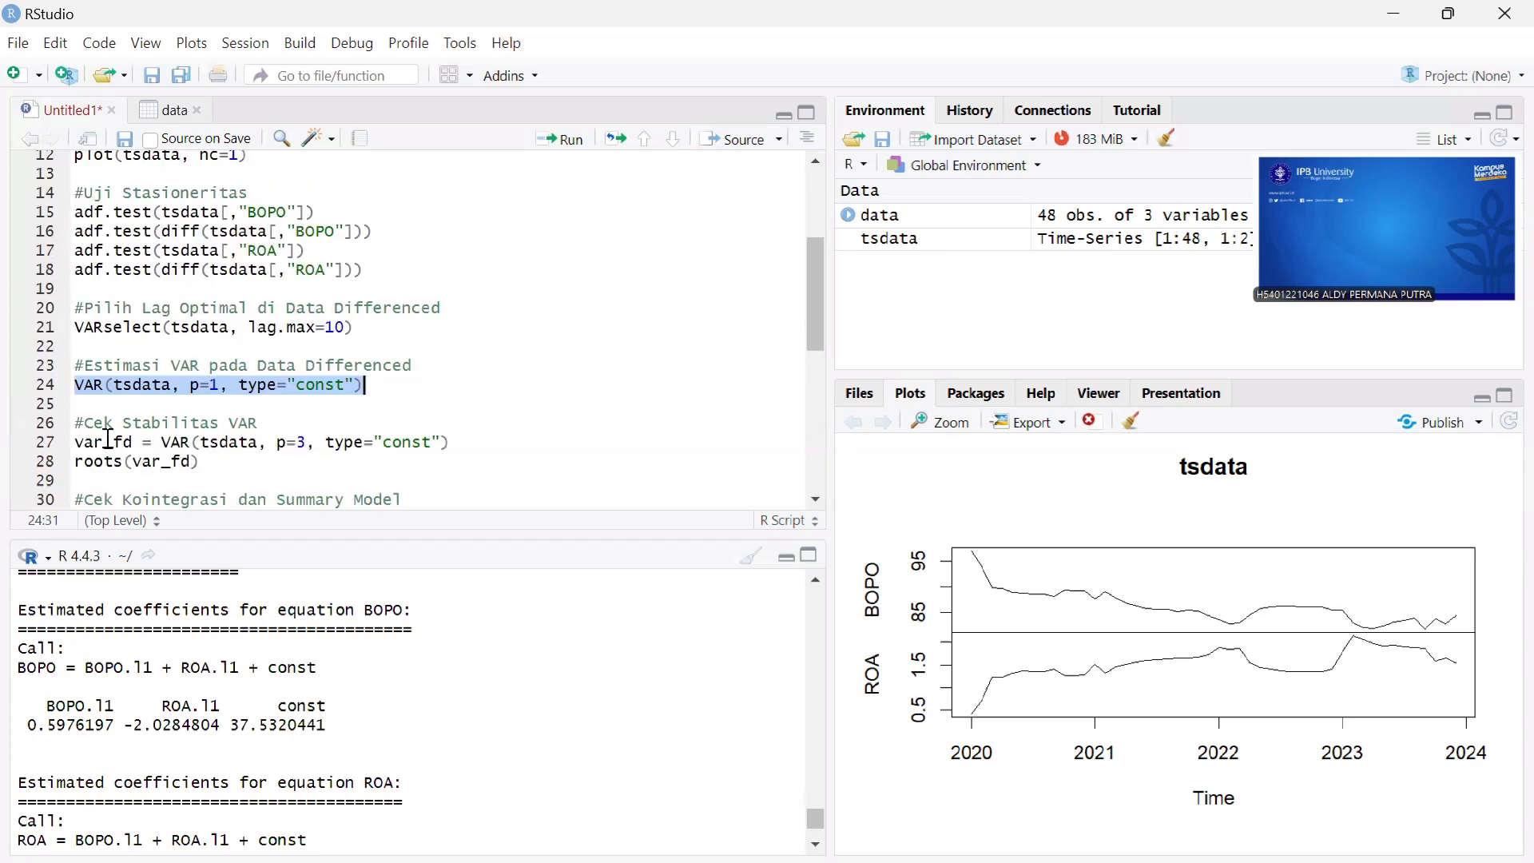
pyautogui.moveTo(76, 440); pyautogui.dragTo(205, 462)
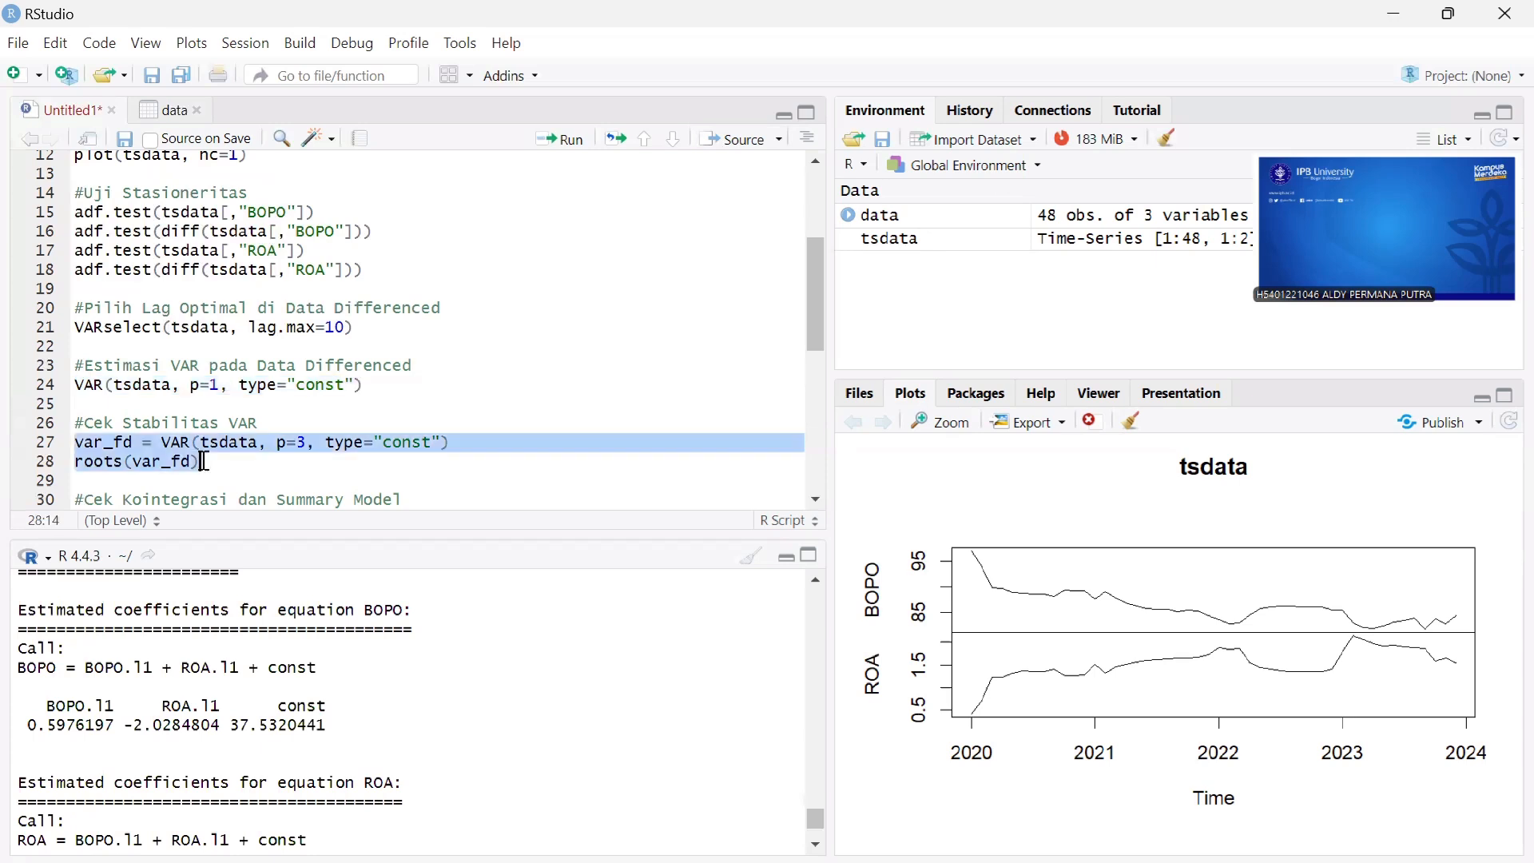
pyautogui.click(572, 142)
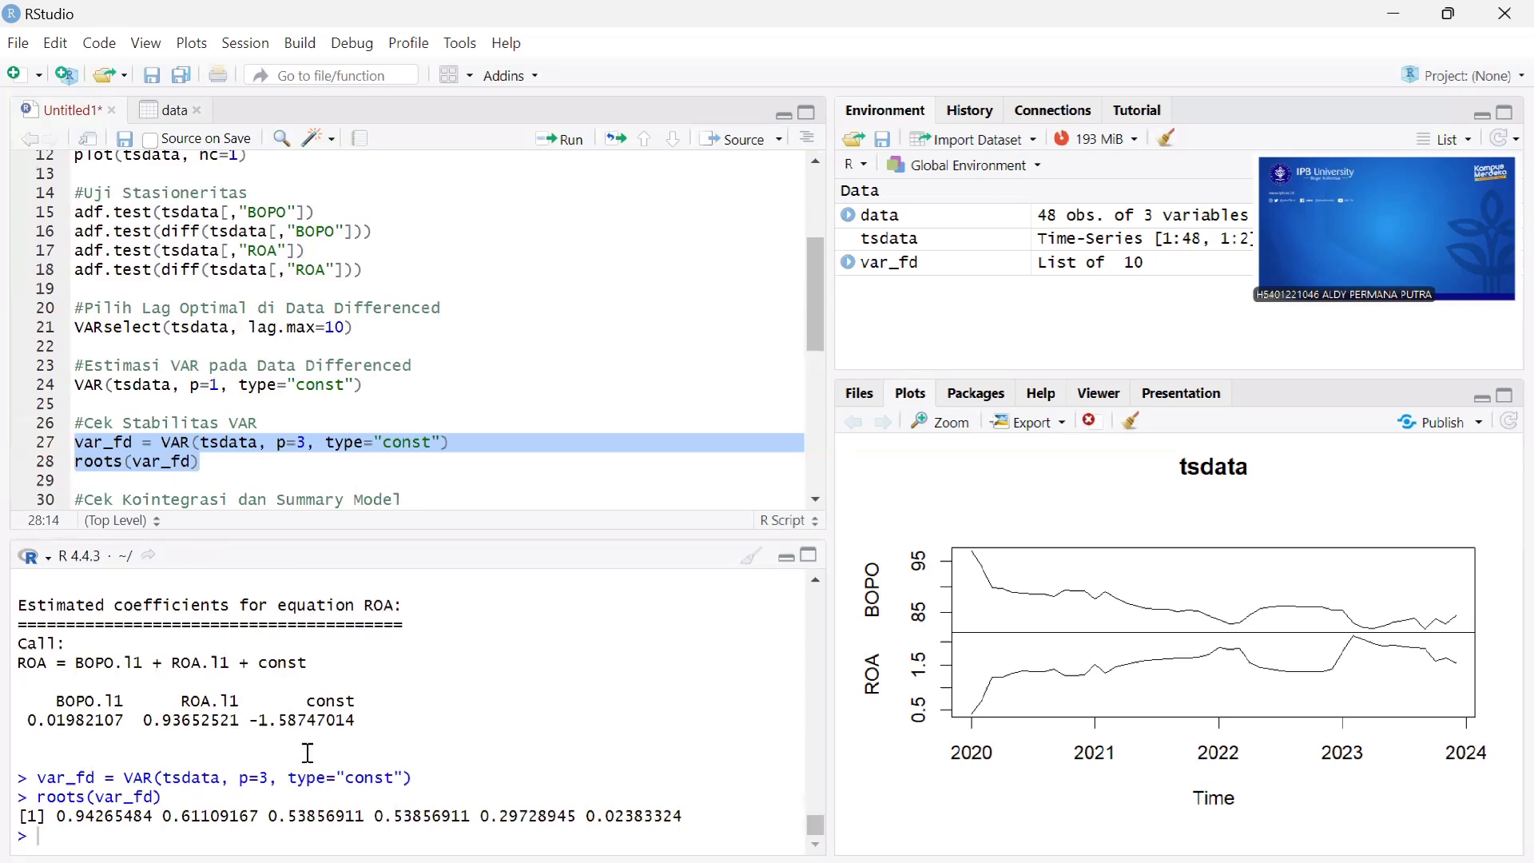
pyautogui.scroll(2, 308, 751)
pyautogui.scroll(5, 309, 735)
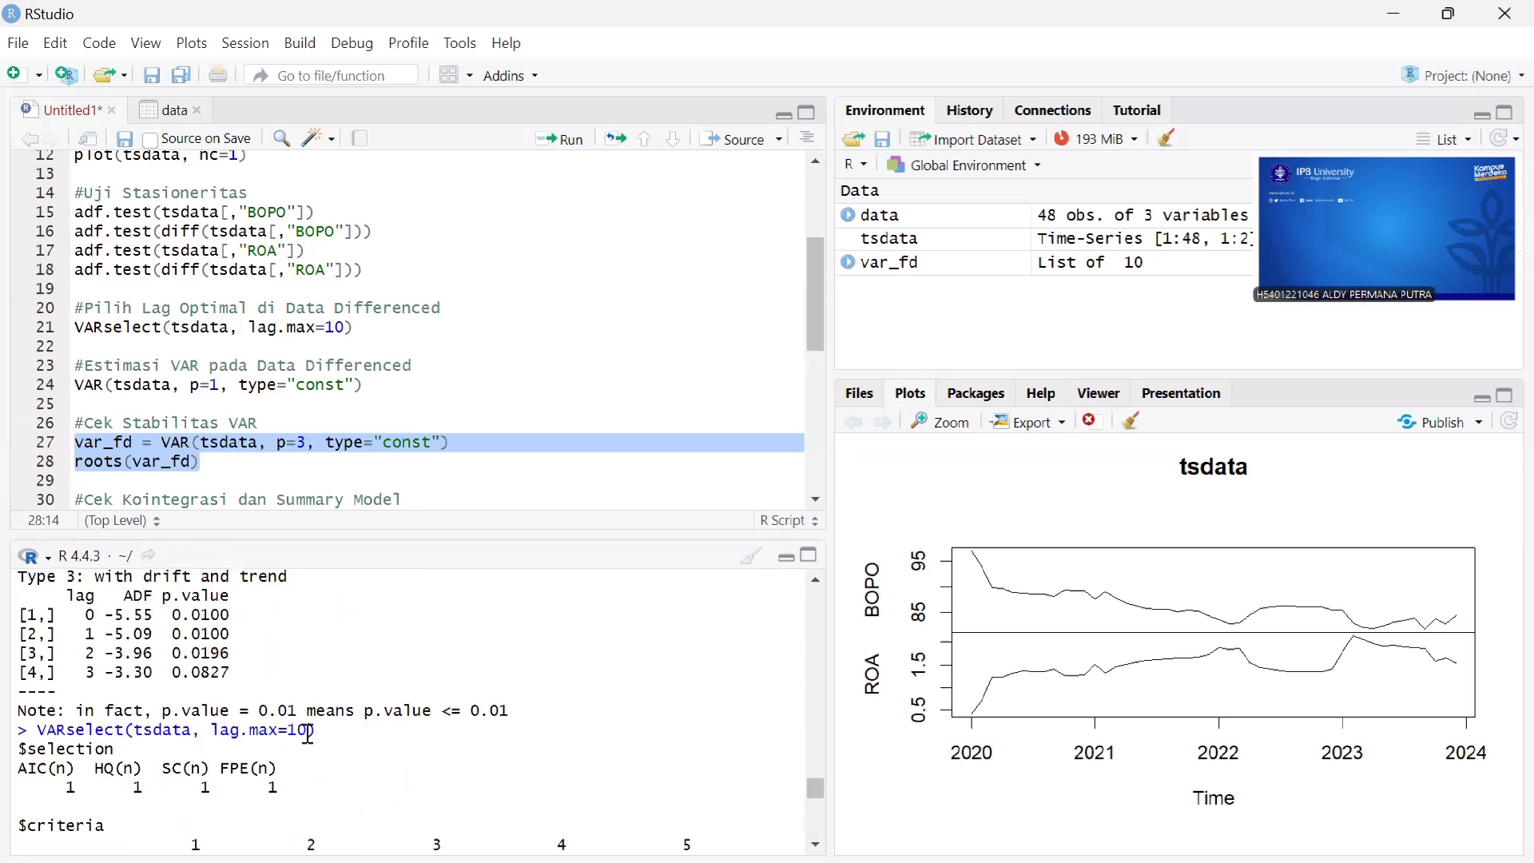
pyautogui.scroll(4, 309, 733)
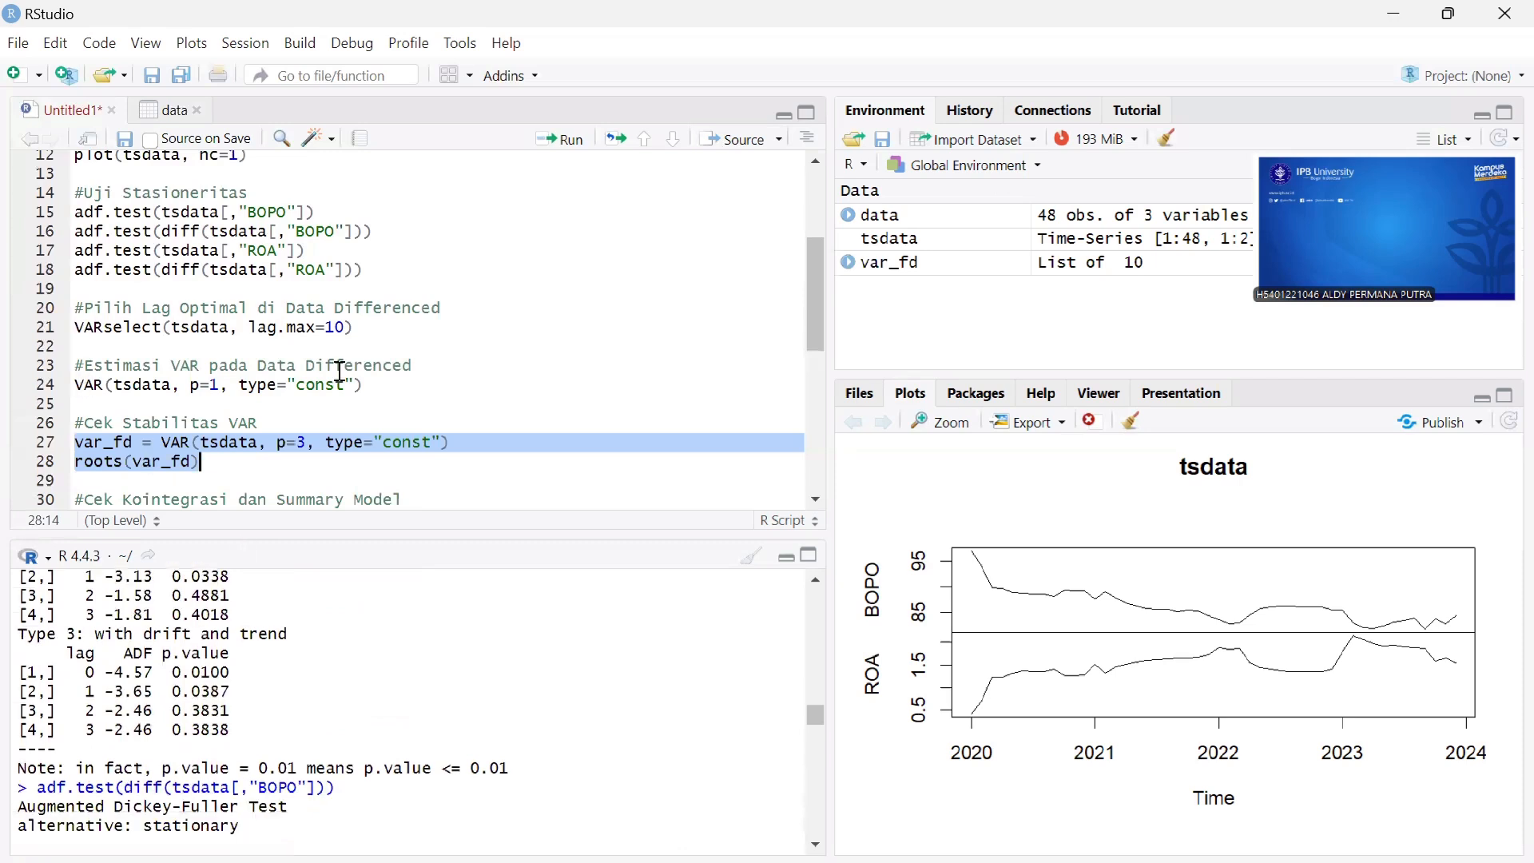
# Re-run the VAR estimation line with p=1 and the two stability check lines with p=3
pyautogui.tripleClick(372, 384)
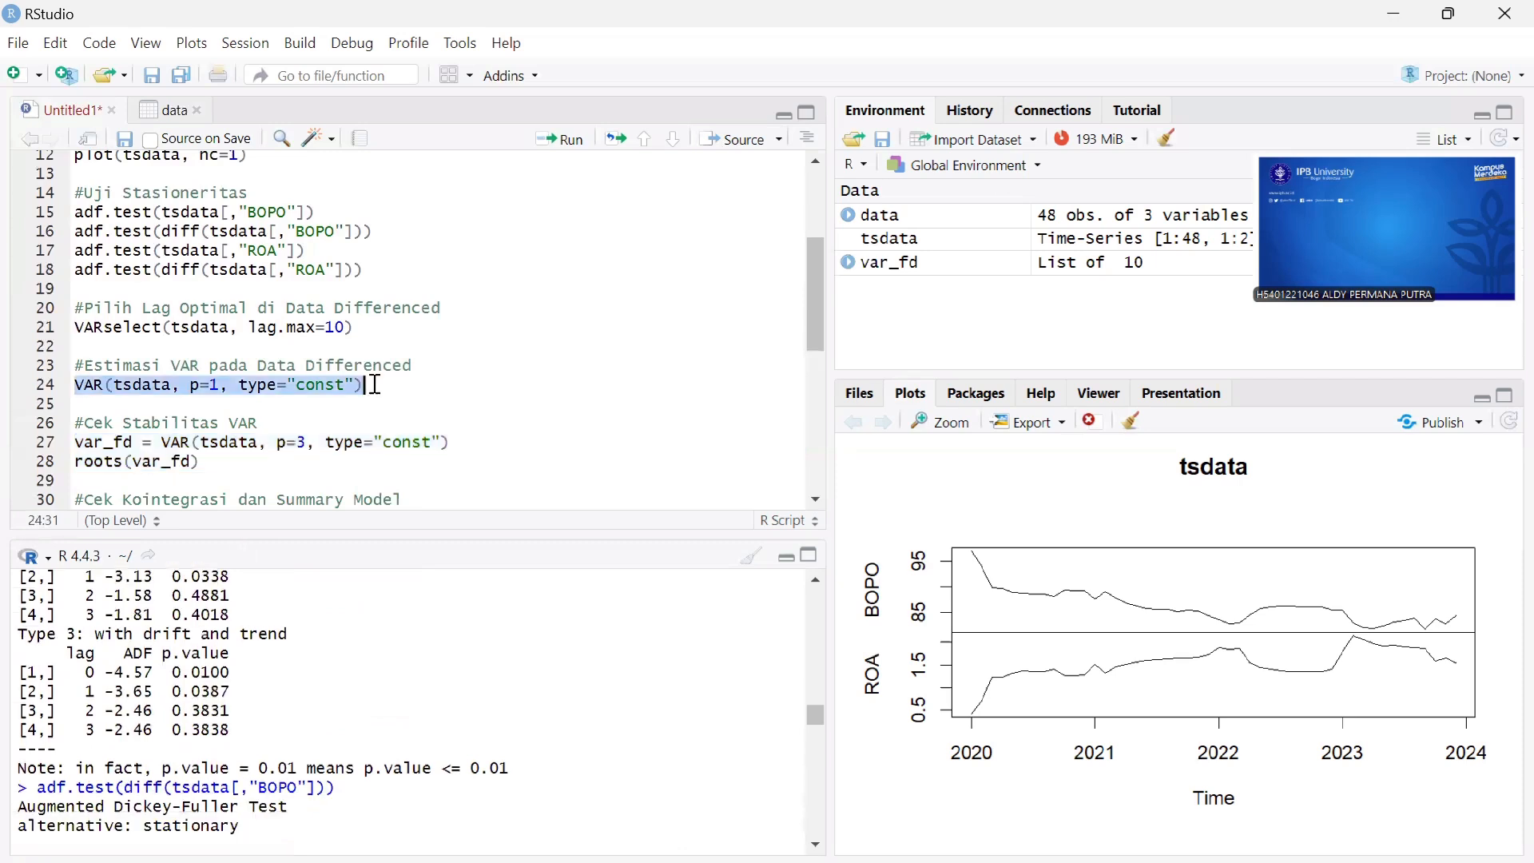
pyautogui.click(566, 141)
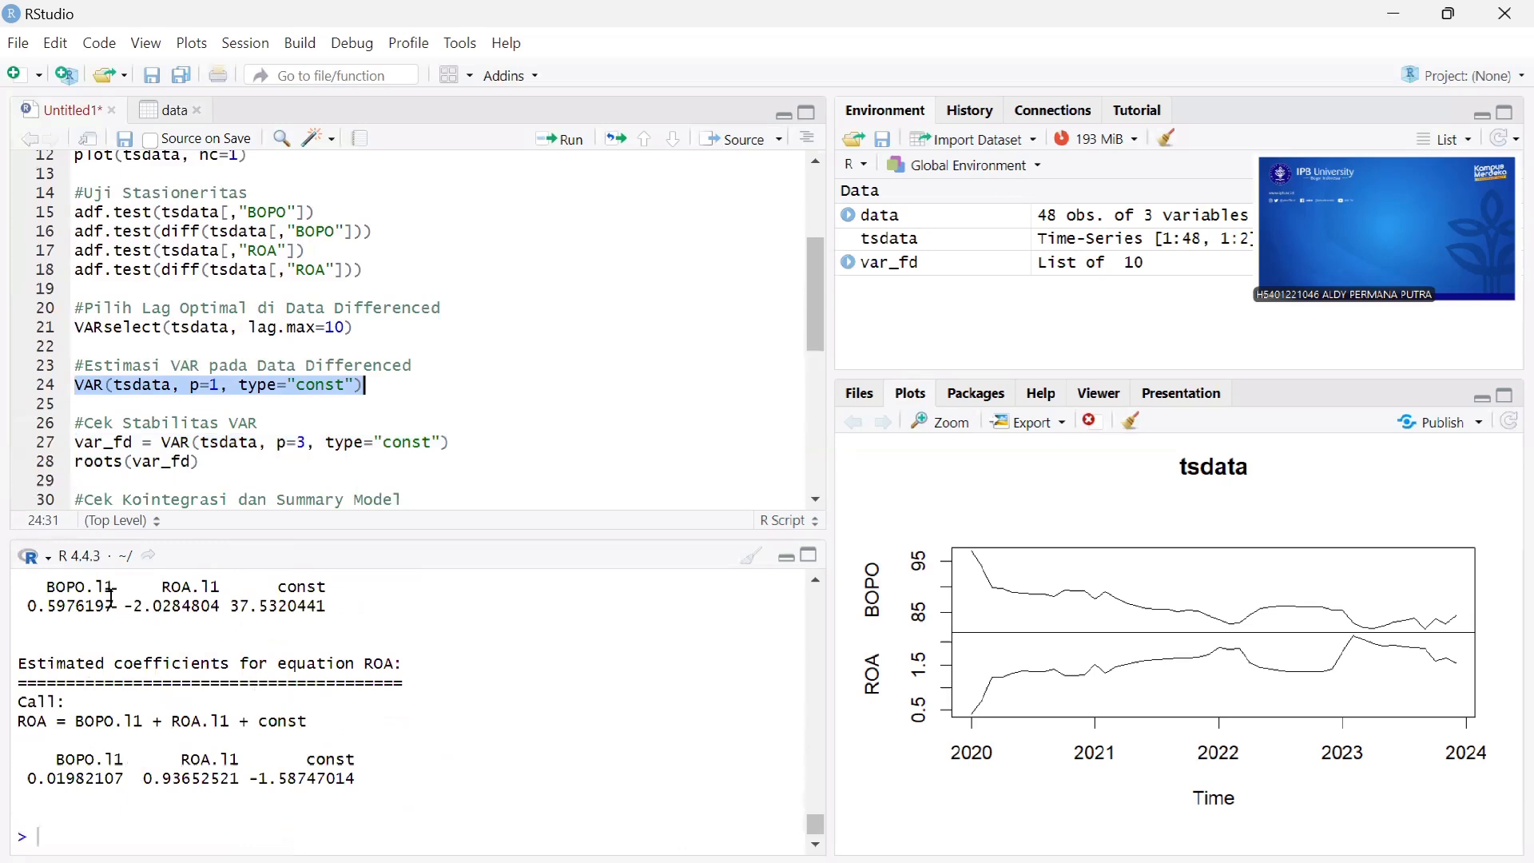
pyautogui.moveTo(77, 441); pyautogui.dragTo(248, 457)
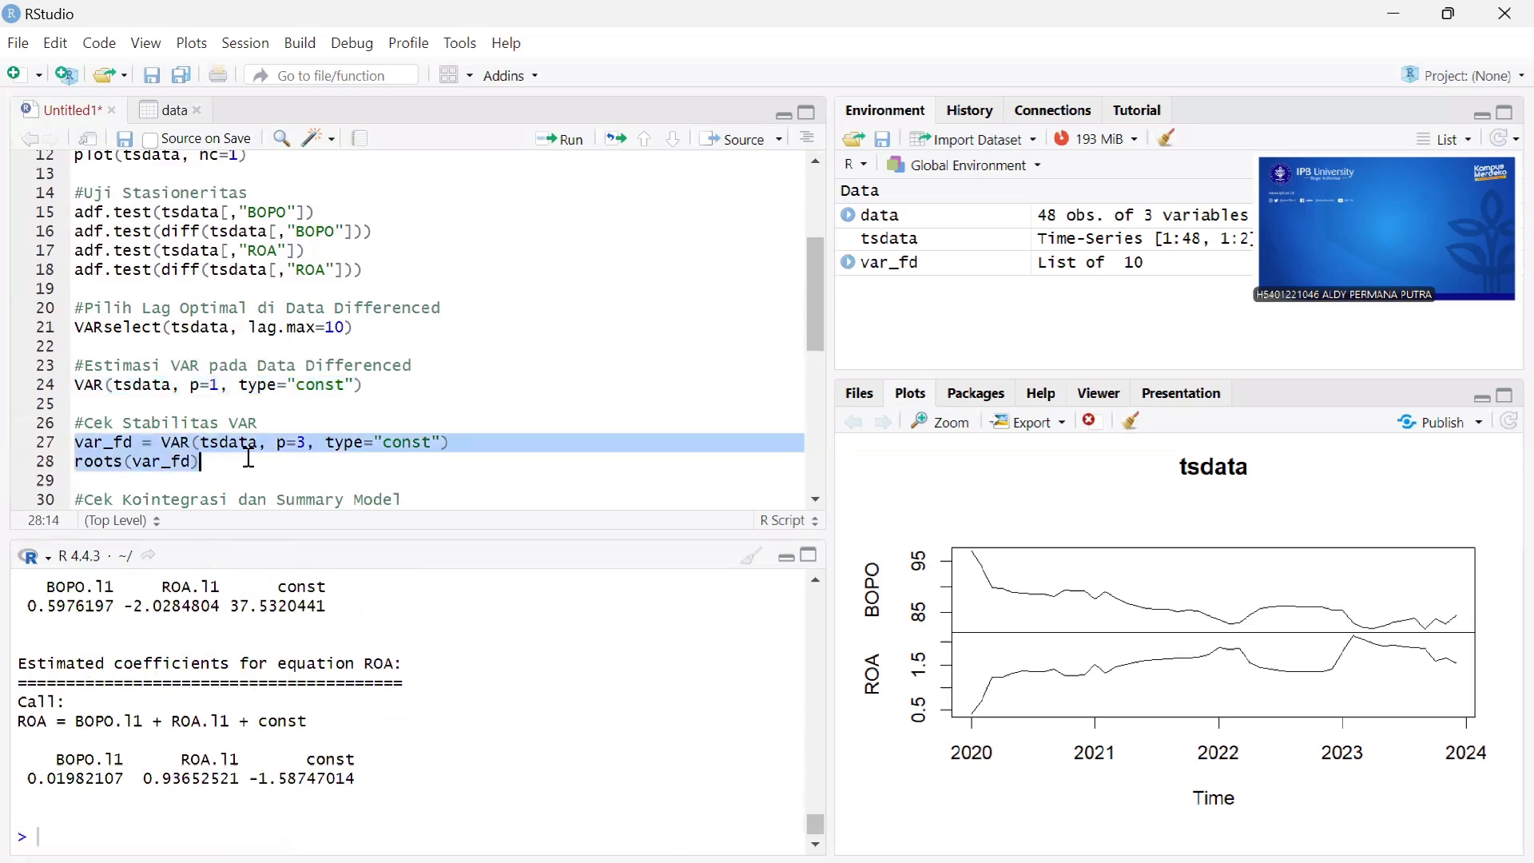
pyautogui.click(565, 149)
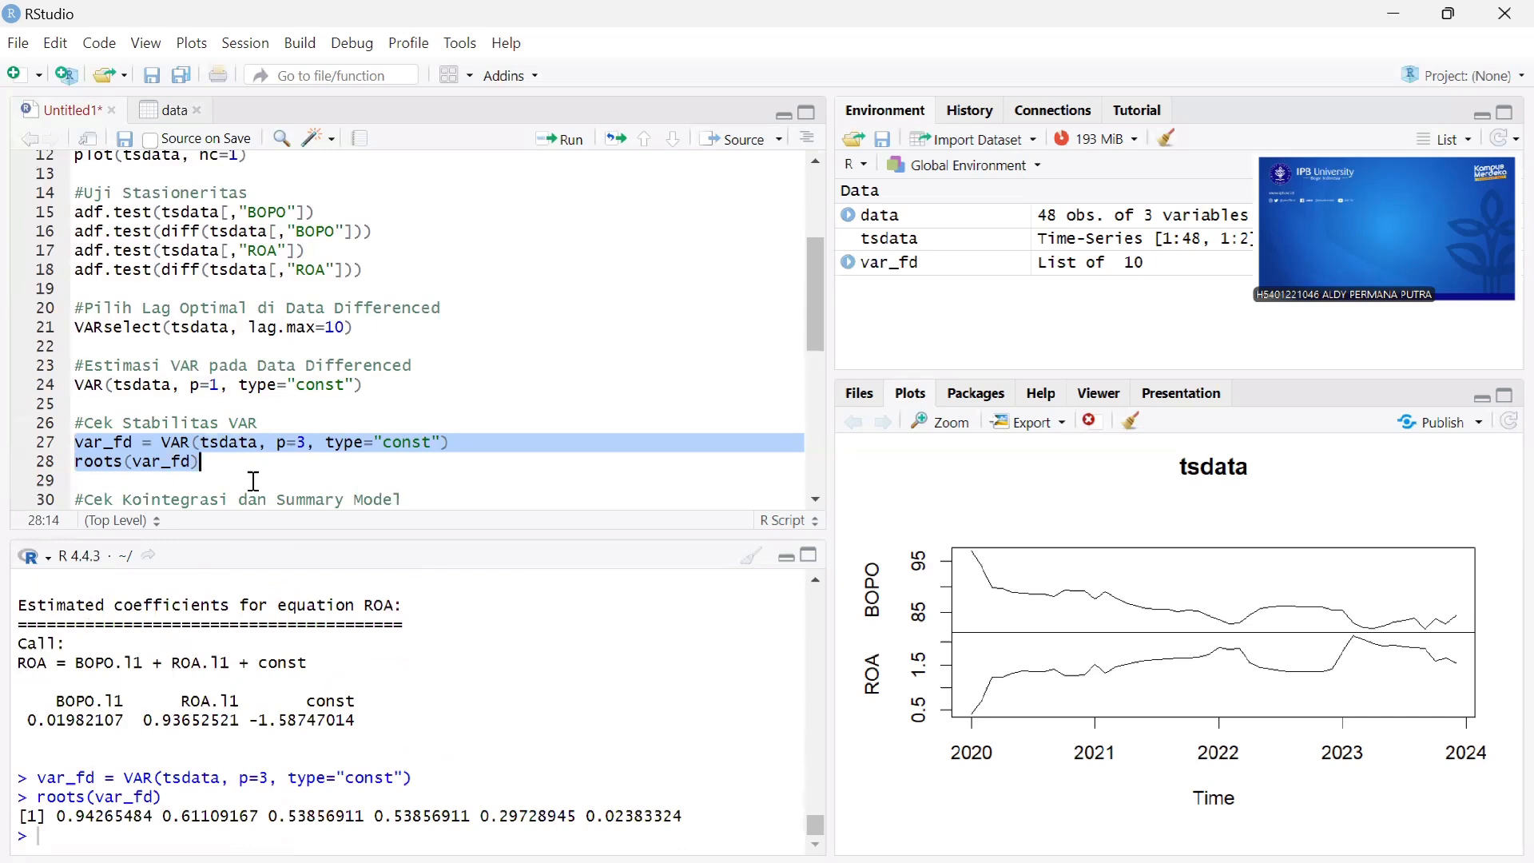
# Set p=1 in the var_fd line under Cek Stabilitas VAR and run it together with roots(var_fd)
pyautogui.scroll(-2, 144, 412)
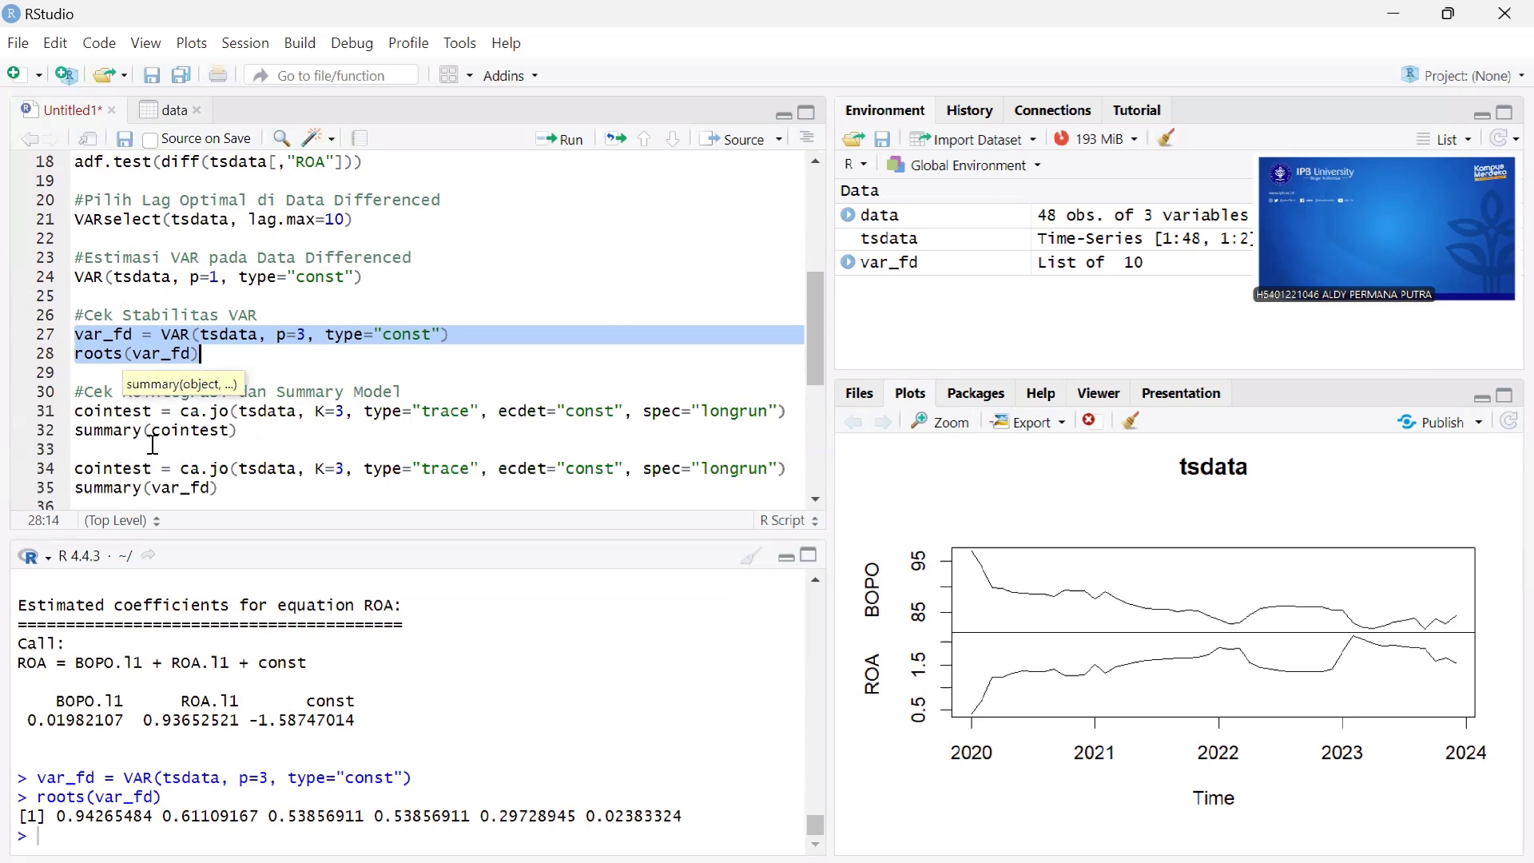
pyautogui.moveTo(77, 415); pyautogui.dragTo(256, 431)
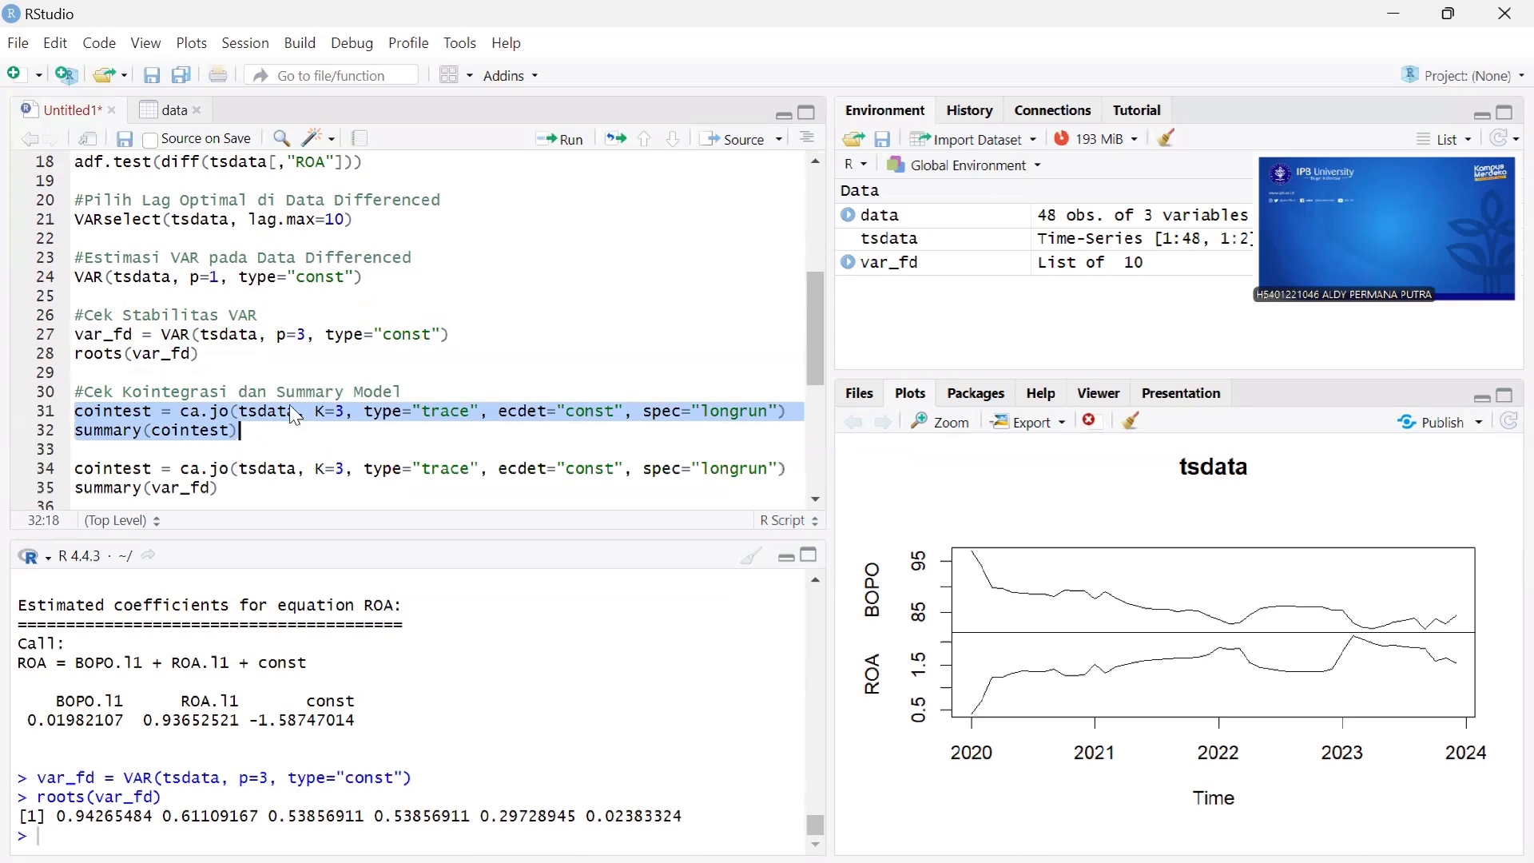
pyautogui.click(345, 415)
pyautogui.click(304, 336)
pyautogui.press('BackSpace')
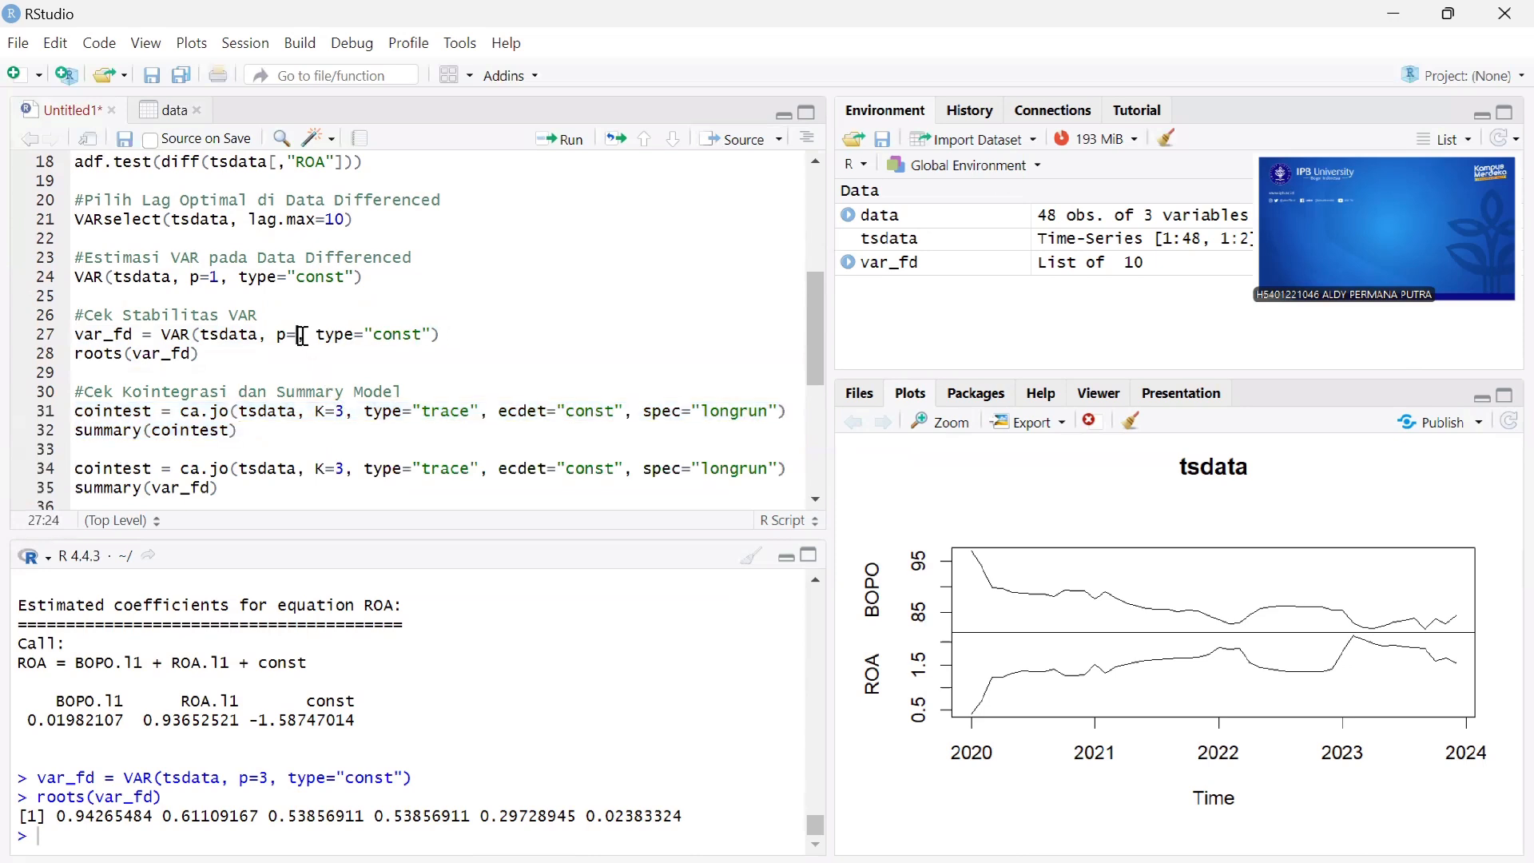
pyautogui.write('1')
pyautogui.click(80, 332)
pyautogui.hotkey('shift', 'Down')
pyautogui.hotkey('shift', 'End')
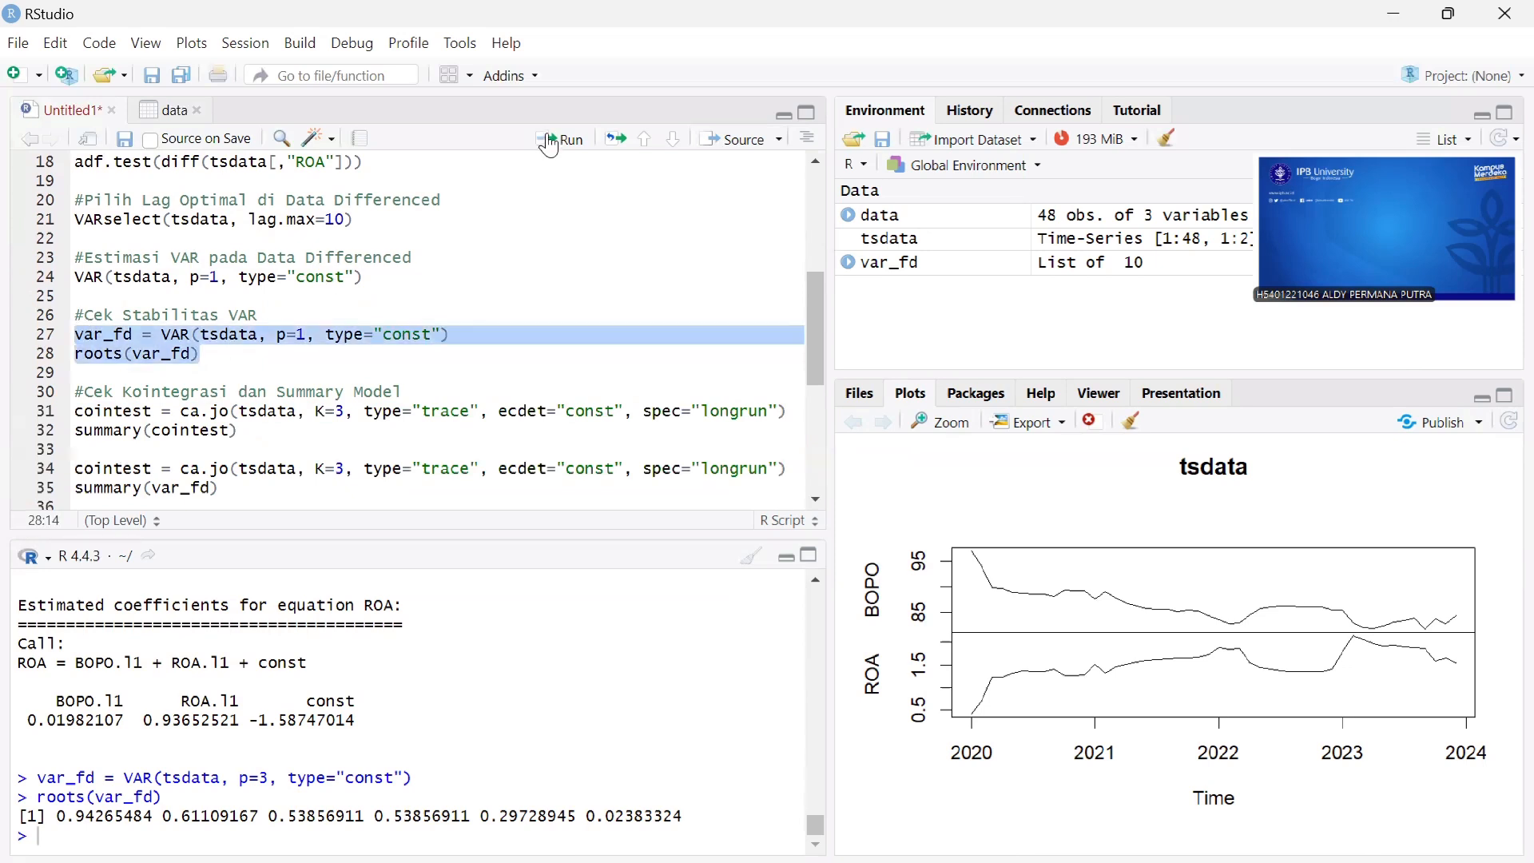
pyautogui.click(551, 144)
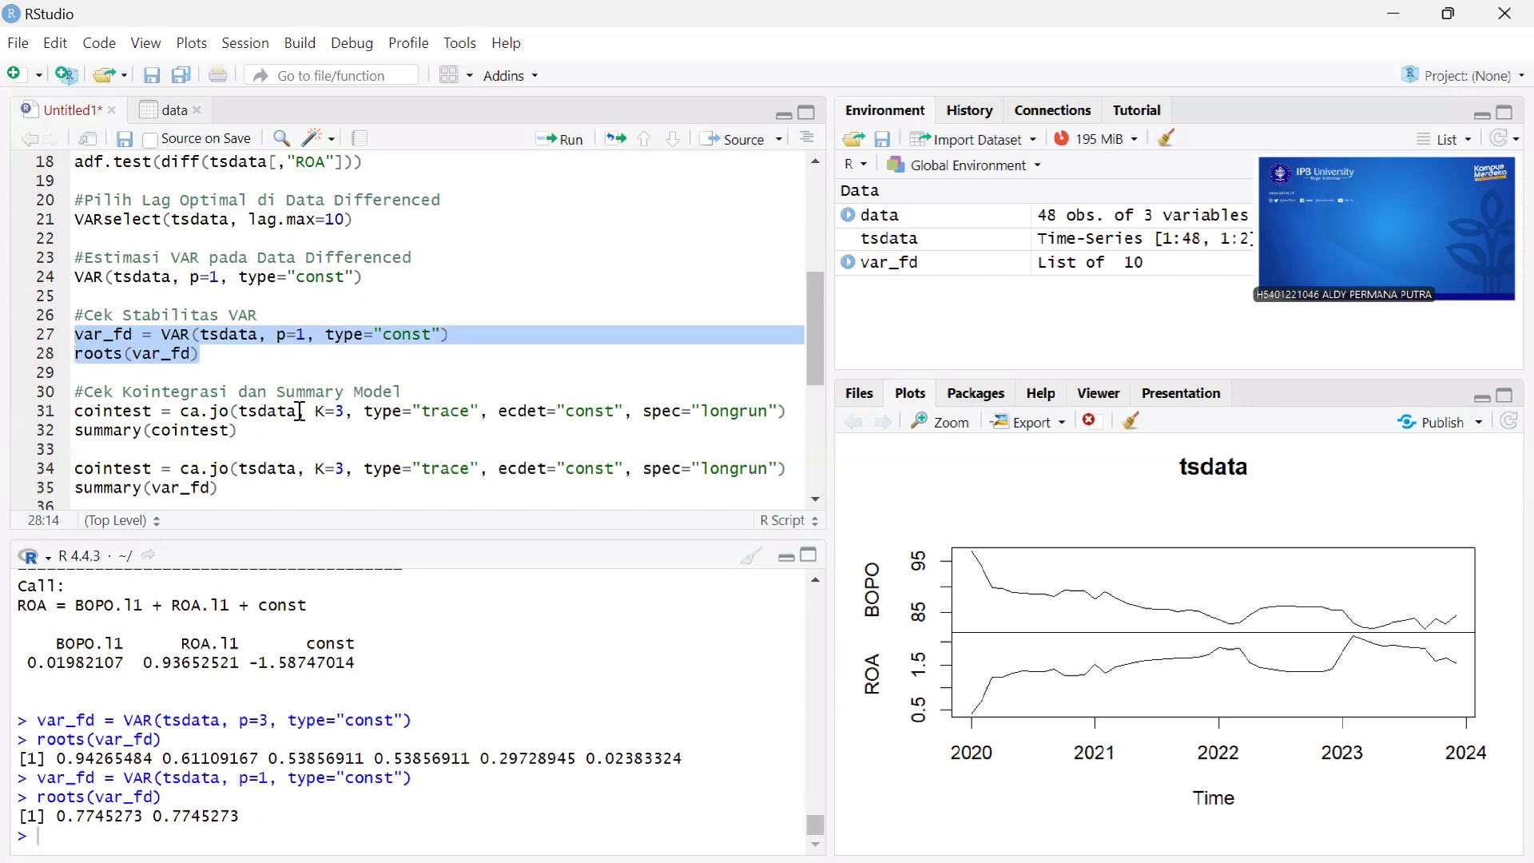
# Set K=1 in the first ca.jo line and try to run the cointegration test with its summary
pyautogui.click(343, 411)
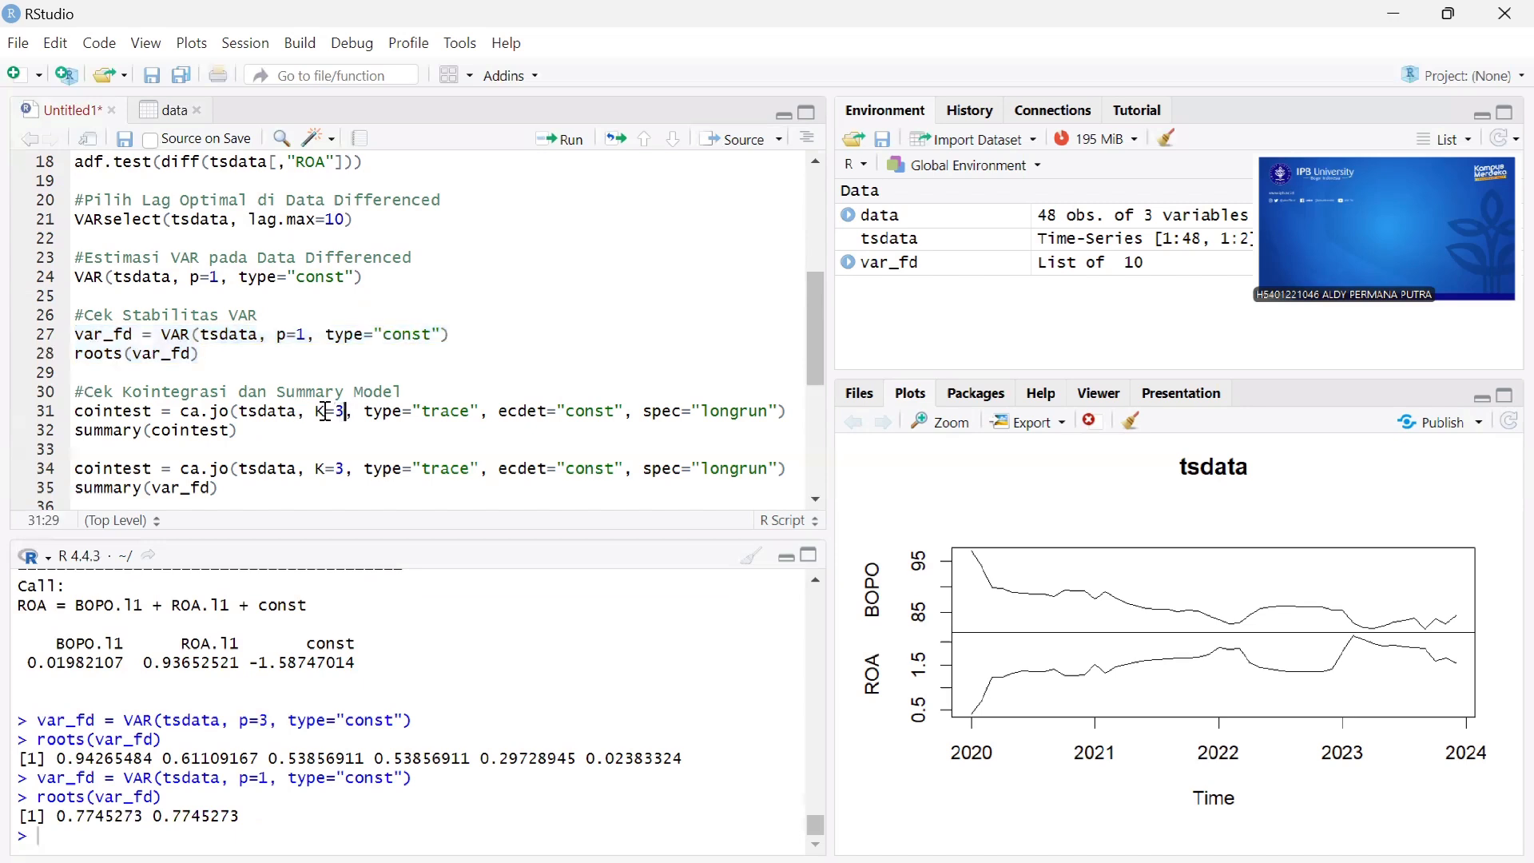
pyautogui.press('BackSpace')
pyautogui.write('1')
pyautogui.click(78, 411)
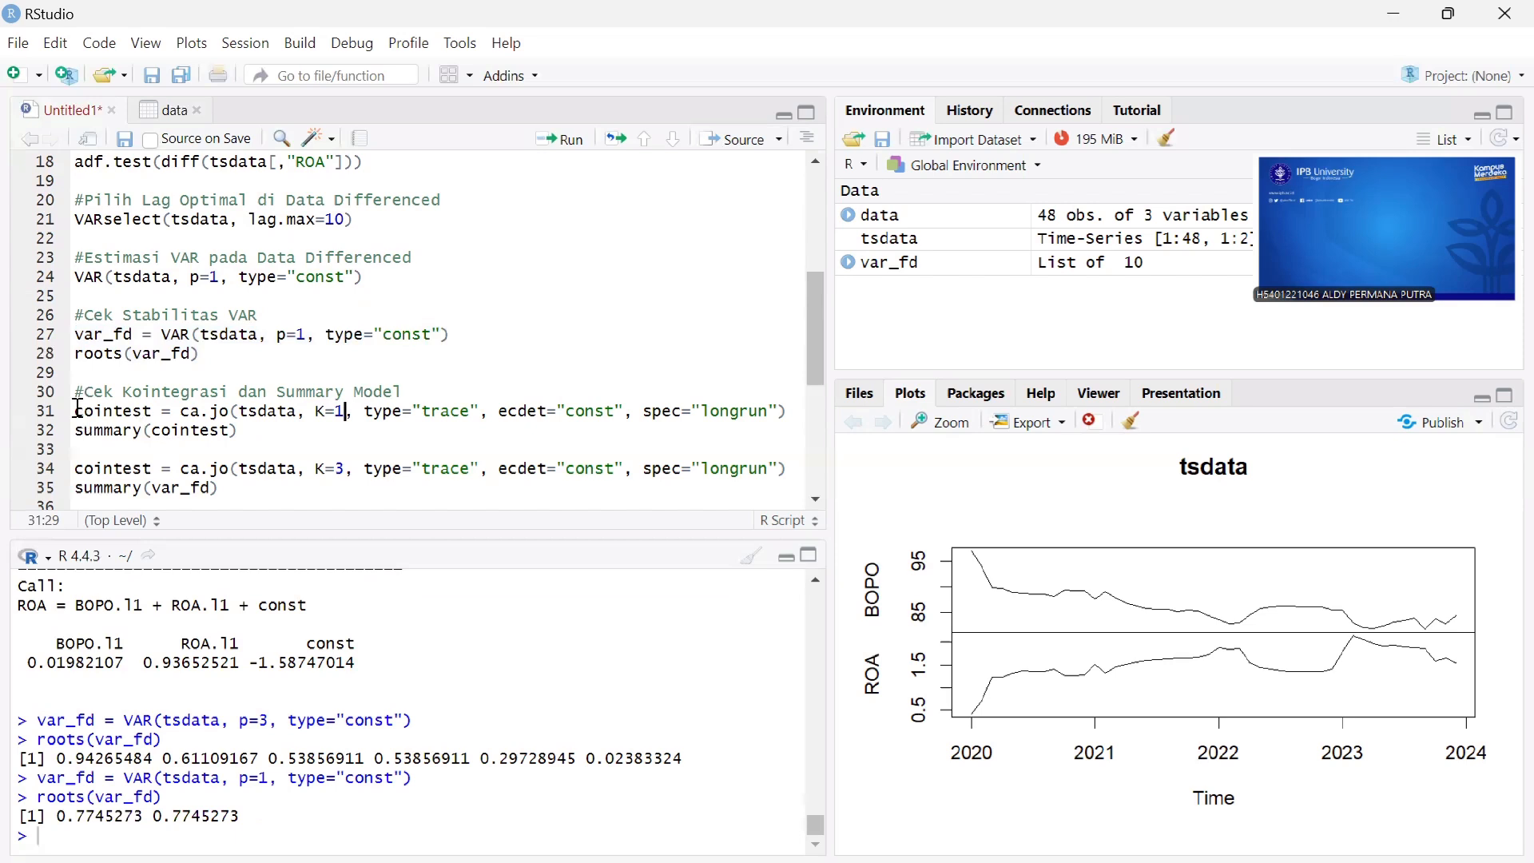
pyautogui.keyDown('shift'); pyautogui.click(269, 454); pyautogui.keyUp('shift')
pyautogui.click(562, 141)
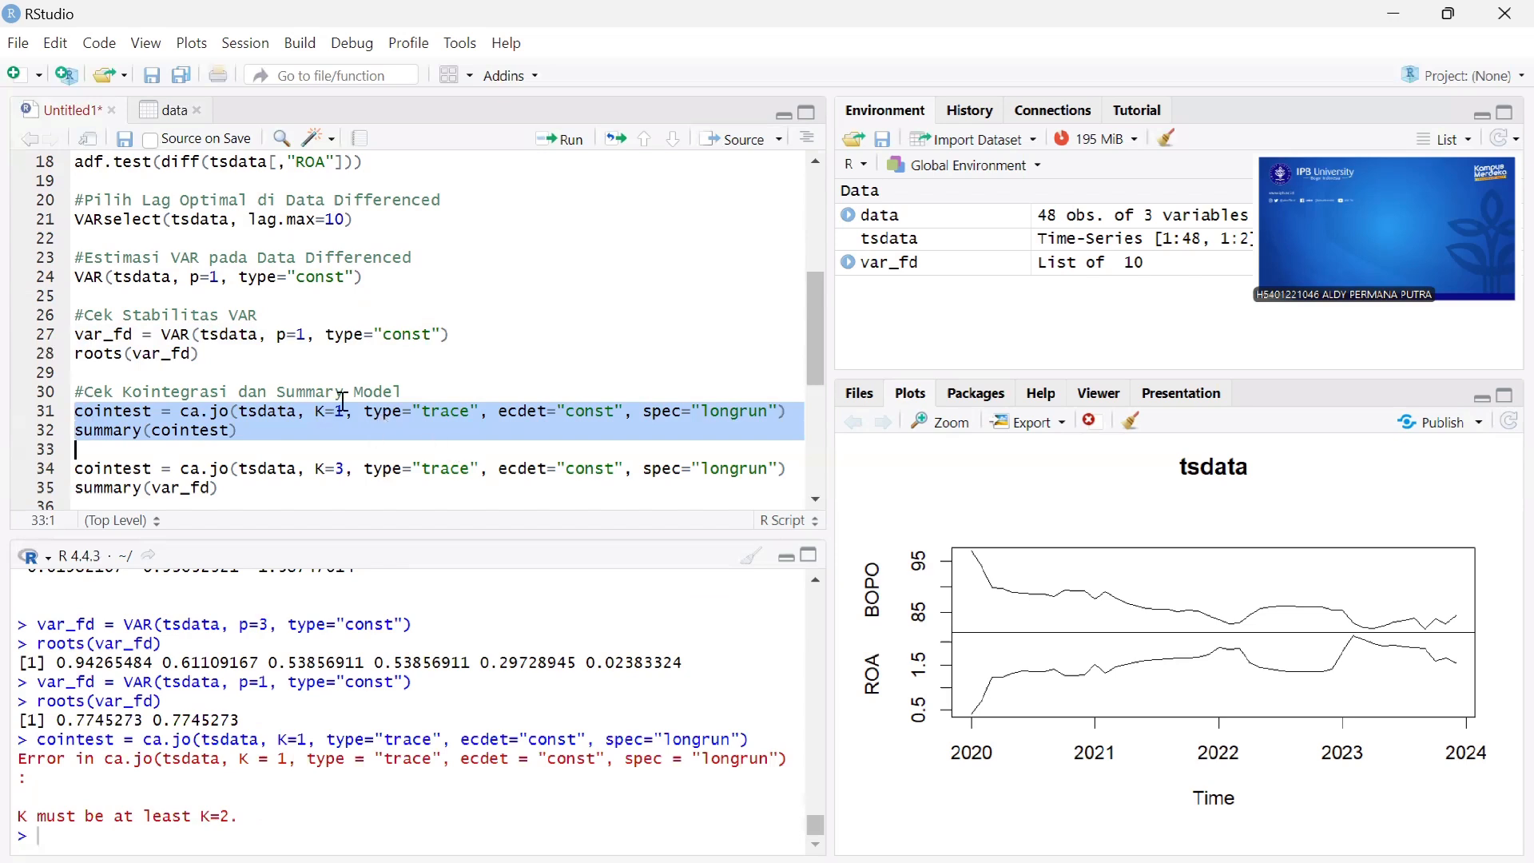
# Look back through the script and re-run only the var_fd assignment with p=1 under Cek Stabilitas VAR
pyautogui.scroll(4, 339, 367)
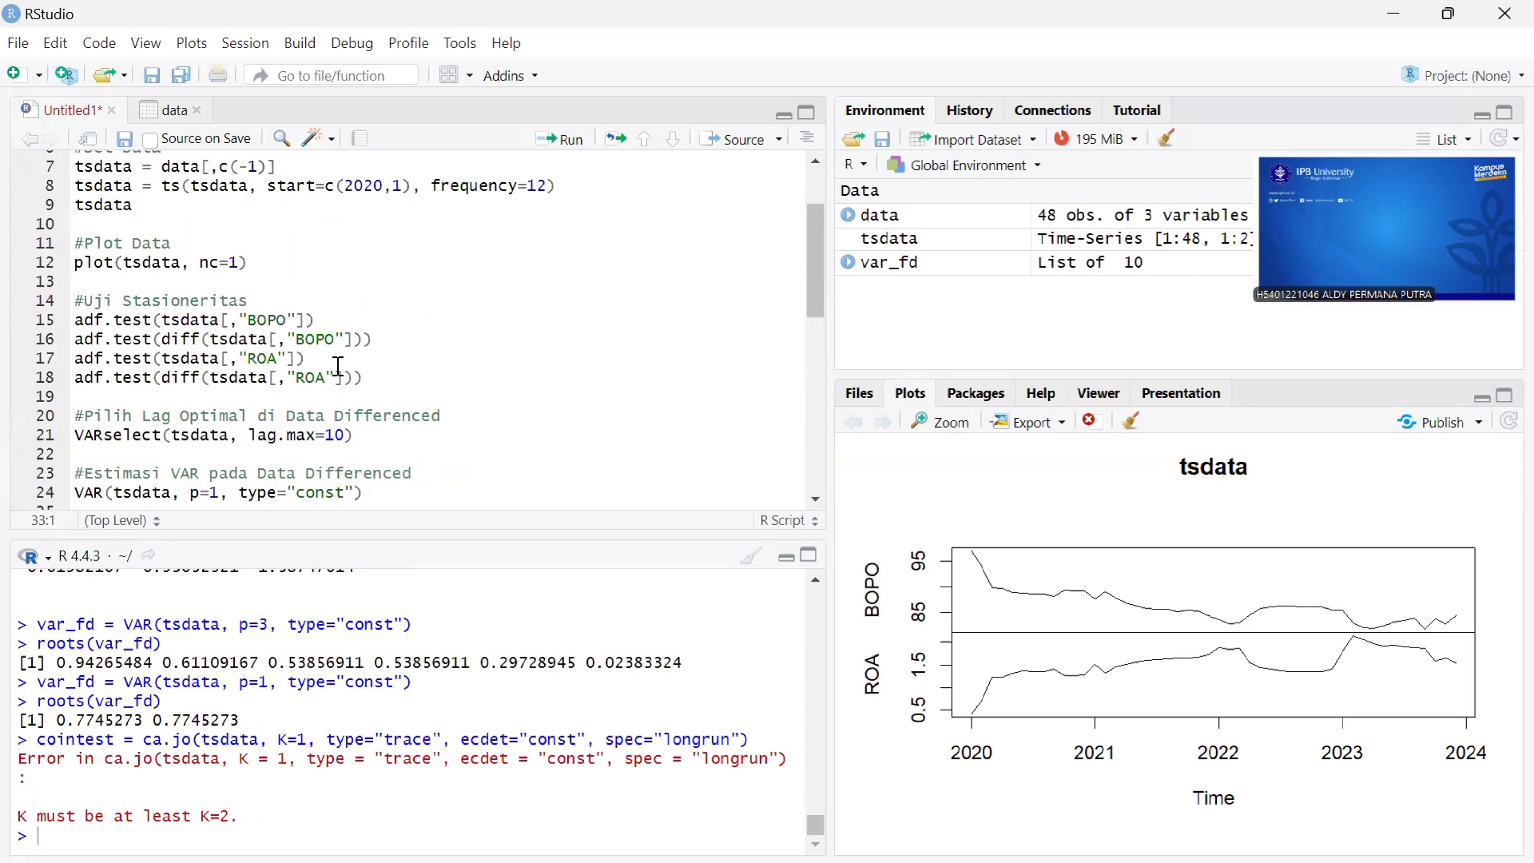
pyautogui.scroll(2, 339, 367)
pyautogui.scroll(-9, 339, 367)
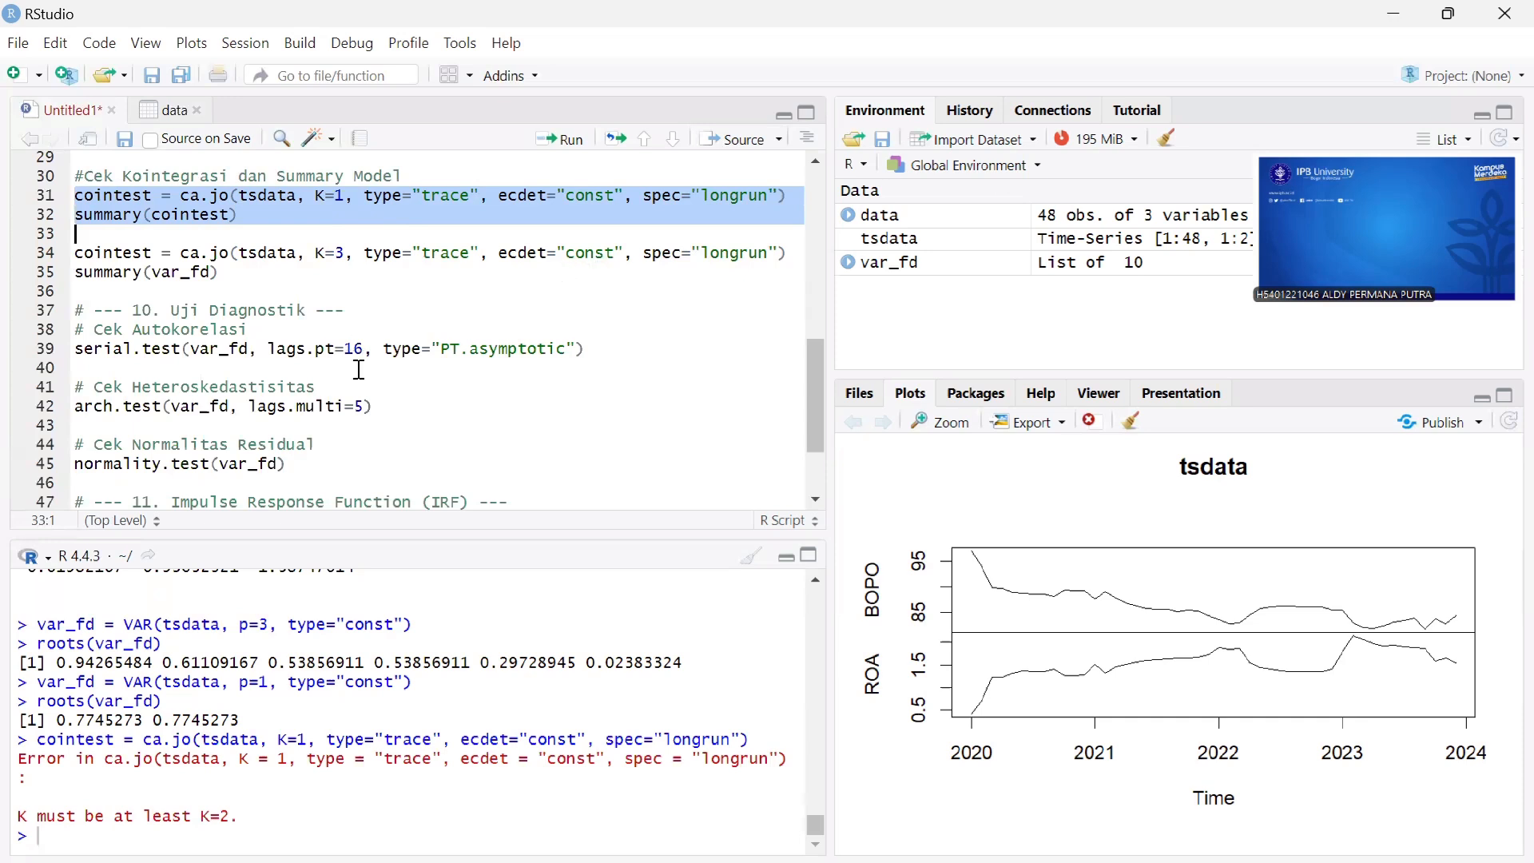
pyautogui.scroll(2, 360, 370)
pyautogui.moveTo(77, 226); pyautogui.dragTo(463, 226)
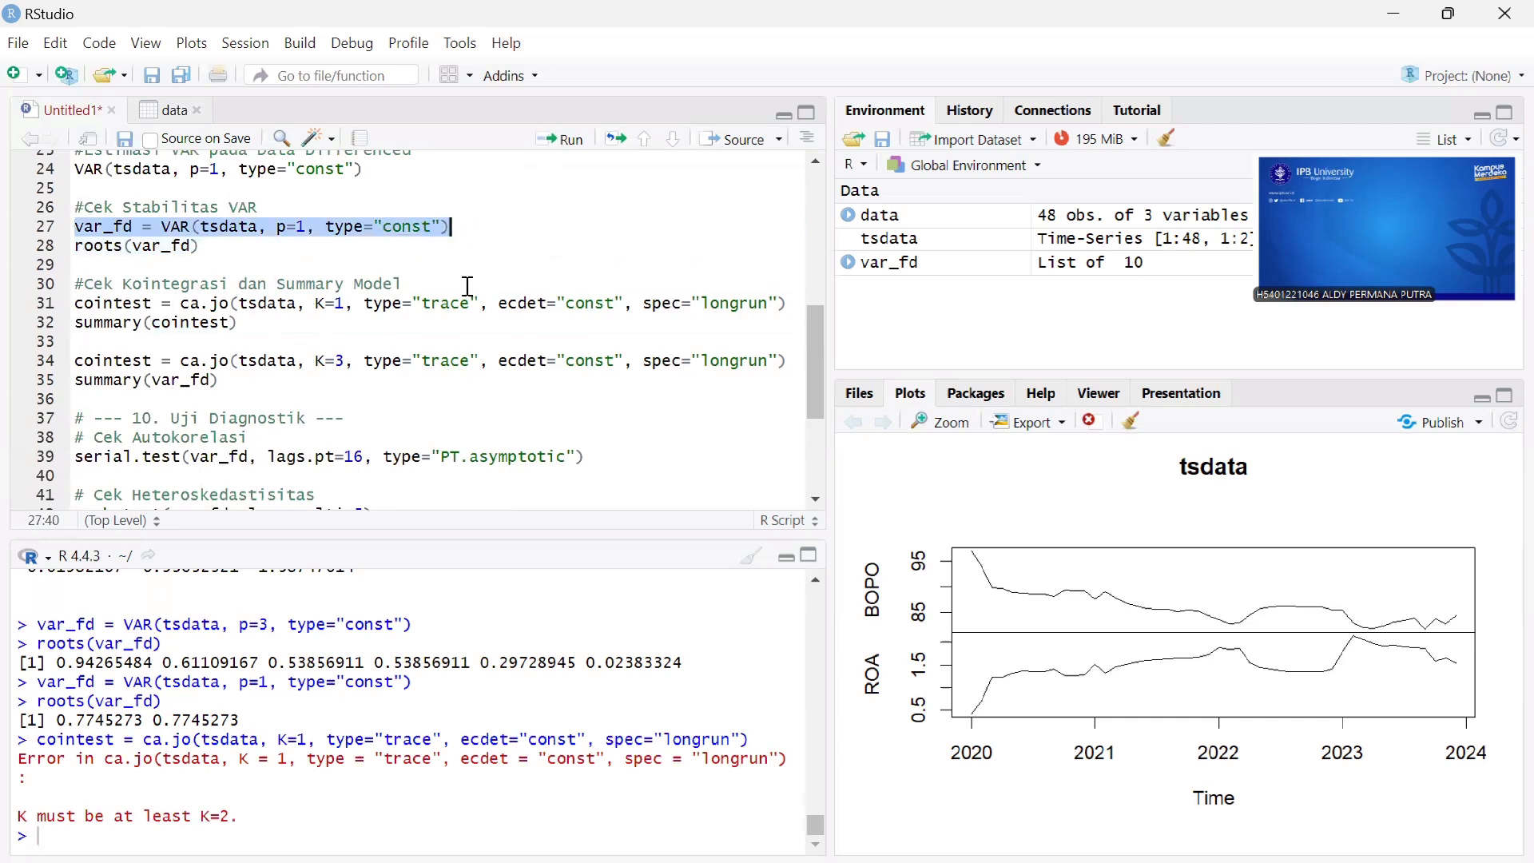
pyautogui.hotkey('ctrl', 'Return')
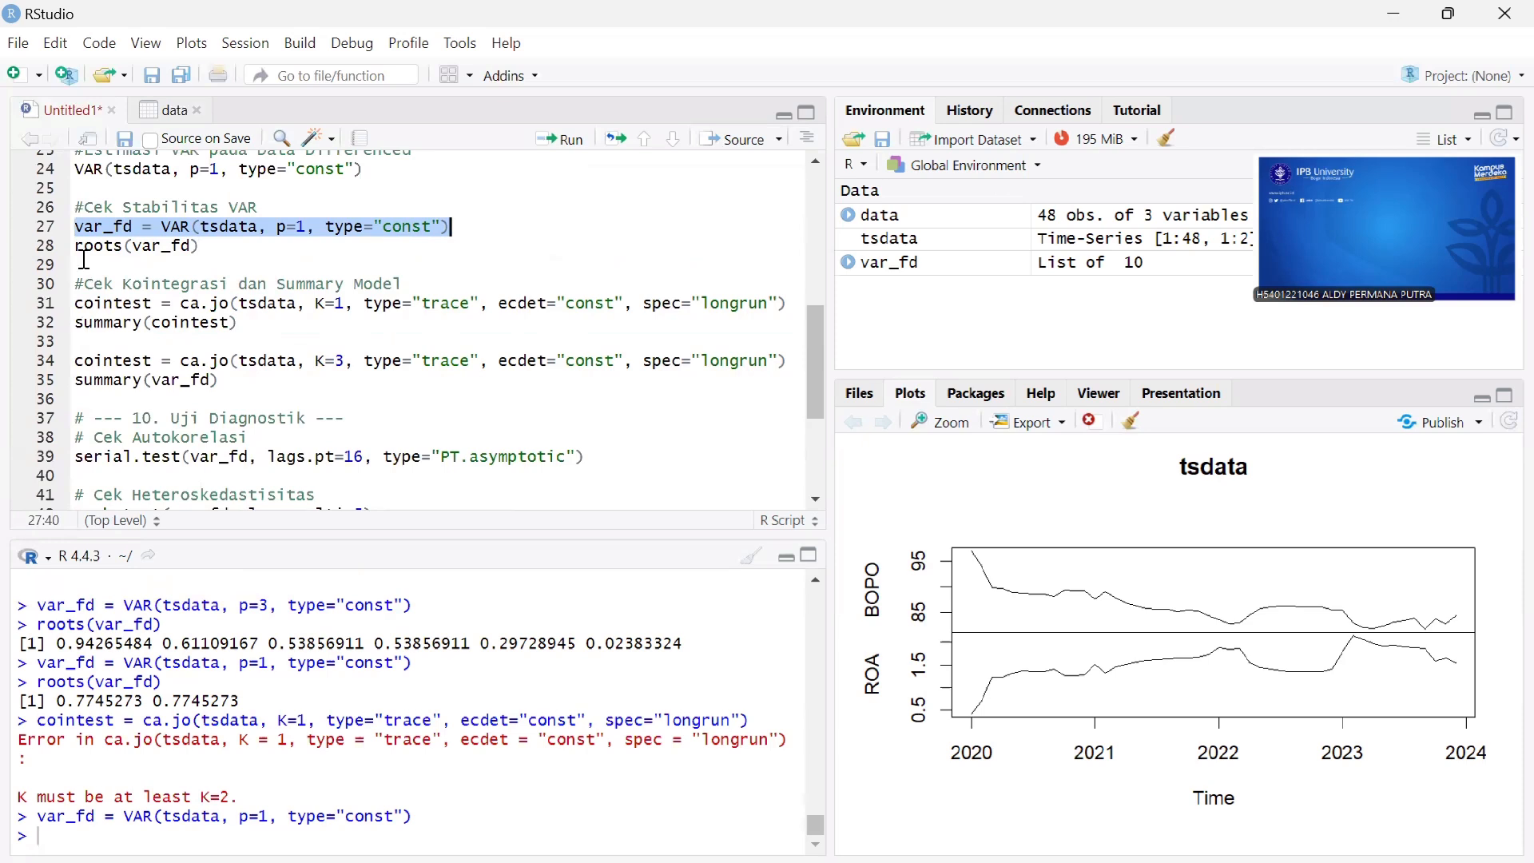
# Run roots(var_fd) again and try the first cointegration test with K=1 together with summary(cointest)
pyautogui.moveTo(75, 246); pyautogui.dragTo(201, 246)
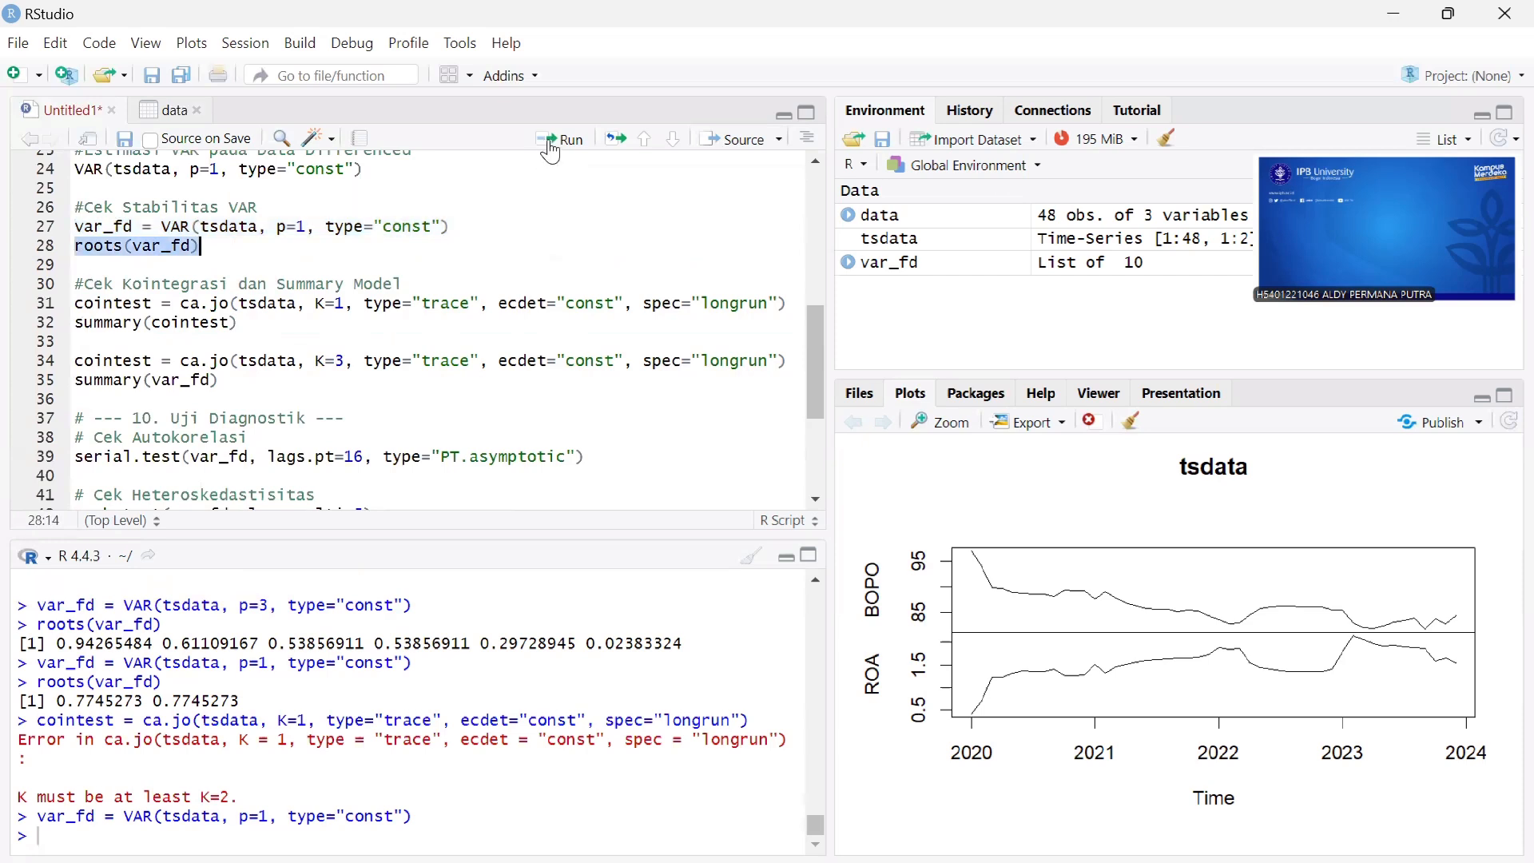
pyautogui.hotkey('ctrl', 'Return')
pyautogui.moveTo(82, 304); pyautogui.dragTo(297, 325)
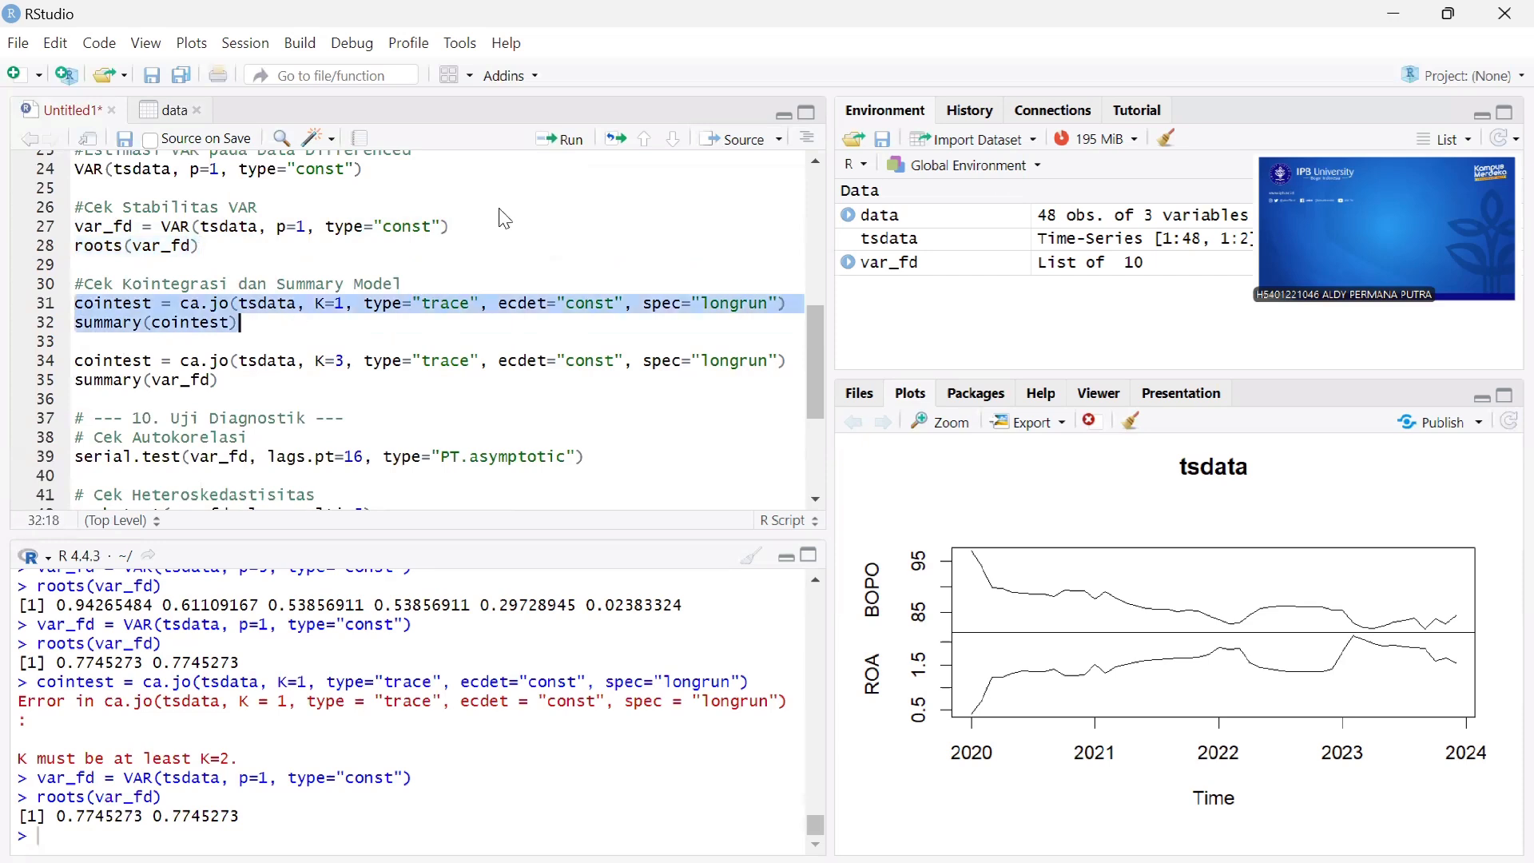
pyautogui.click(561, 141)
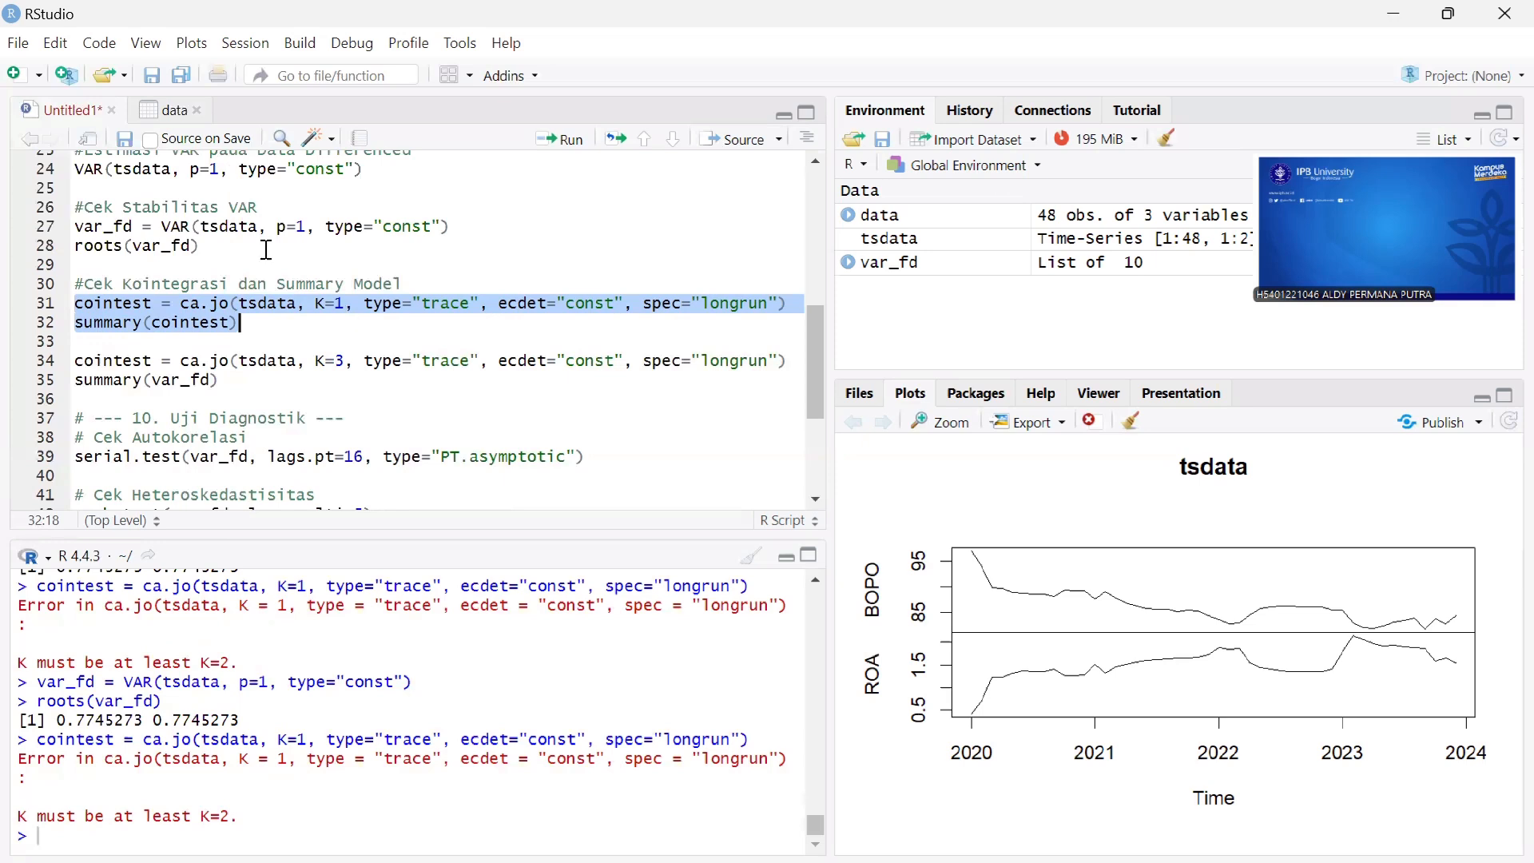
# Set K=3 in the first ca.jo line and run both ca.jo lines with summary(cointest) and summary(var_fd)
pyautogui.click(346, 306)
pyautogui.press('BackSpace')
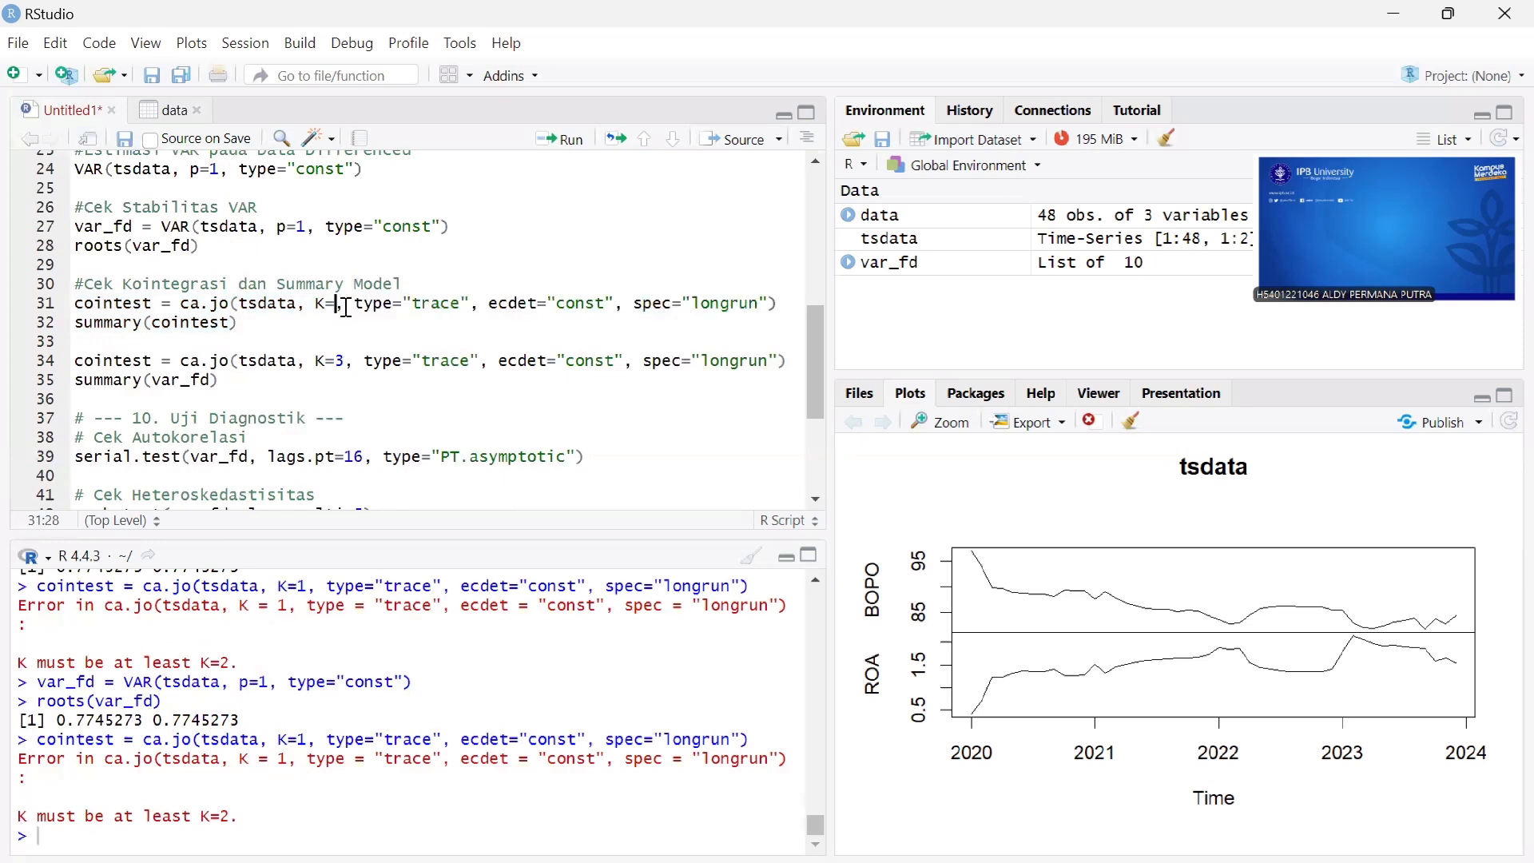
pyautogui.write('3')
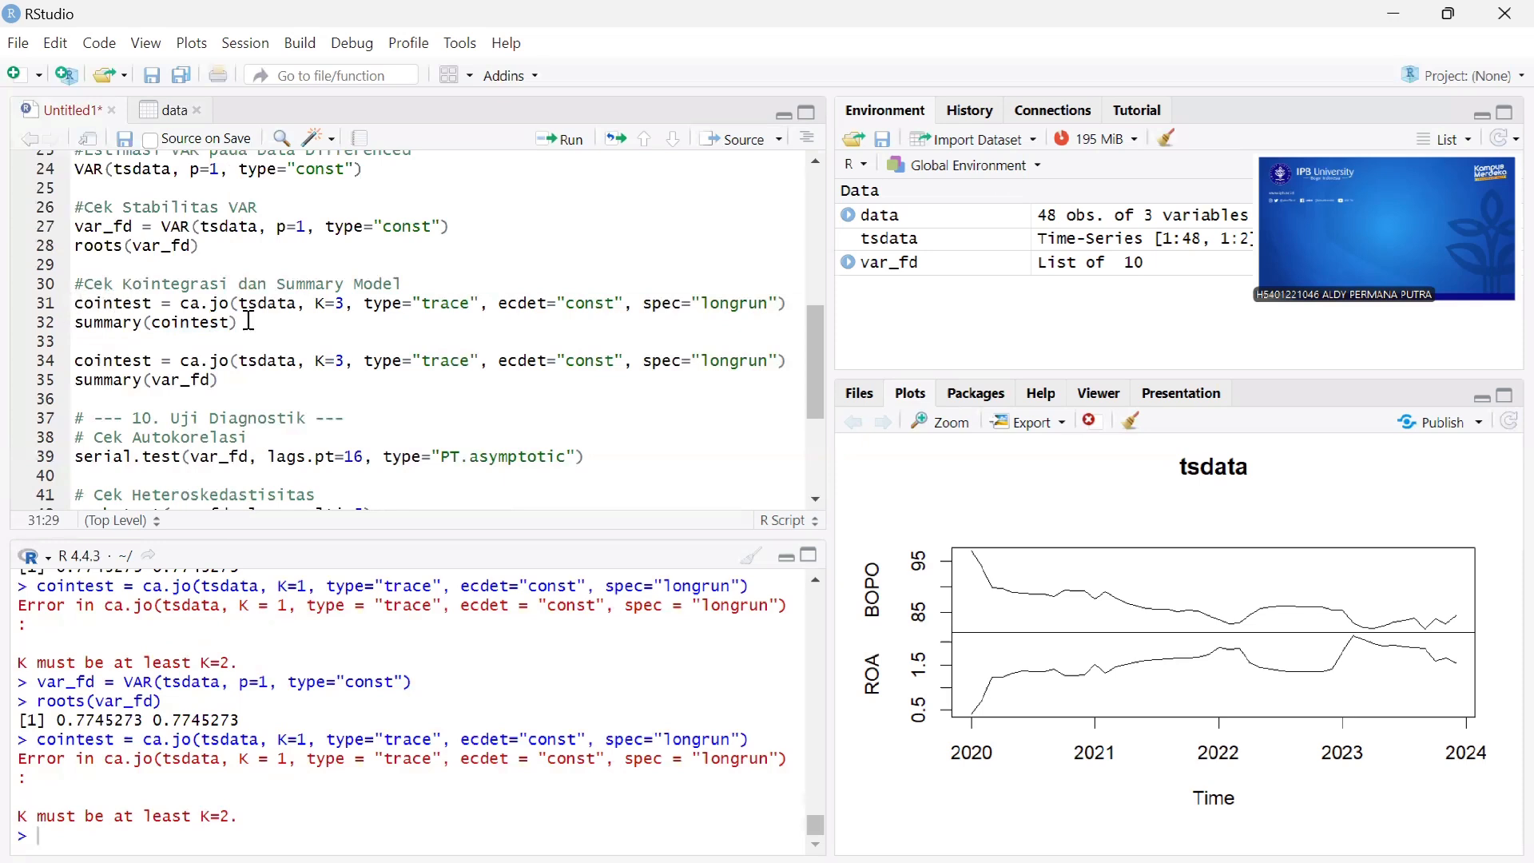
pyautogui.moveTo(74, 303); pyautogui.dragTo(272, 327)
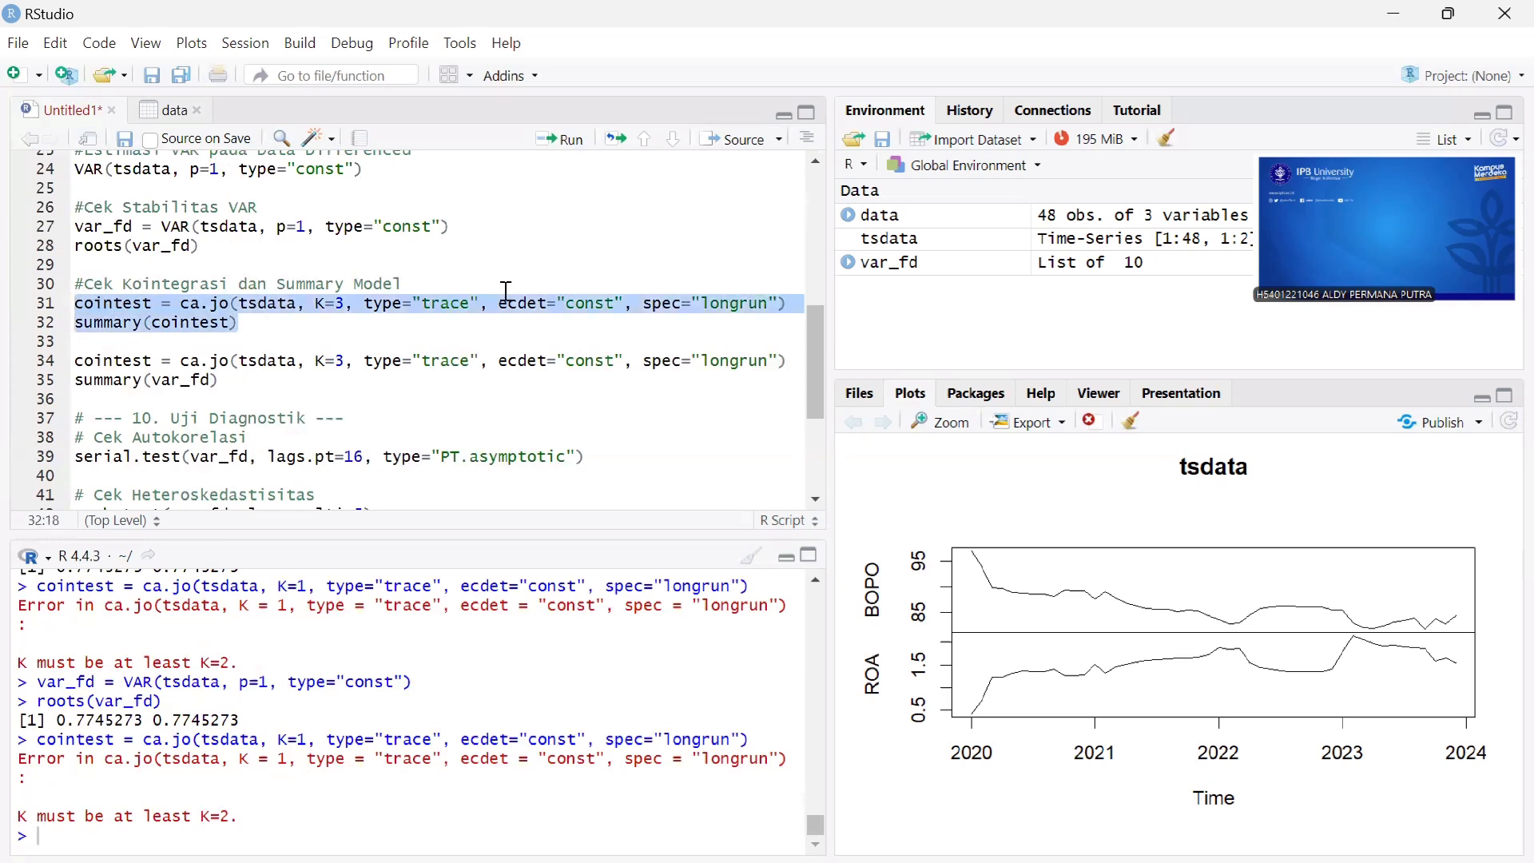
pyautogui.hotkey('ctrl', 'Return')
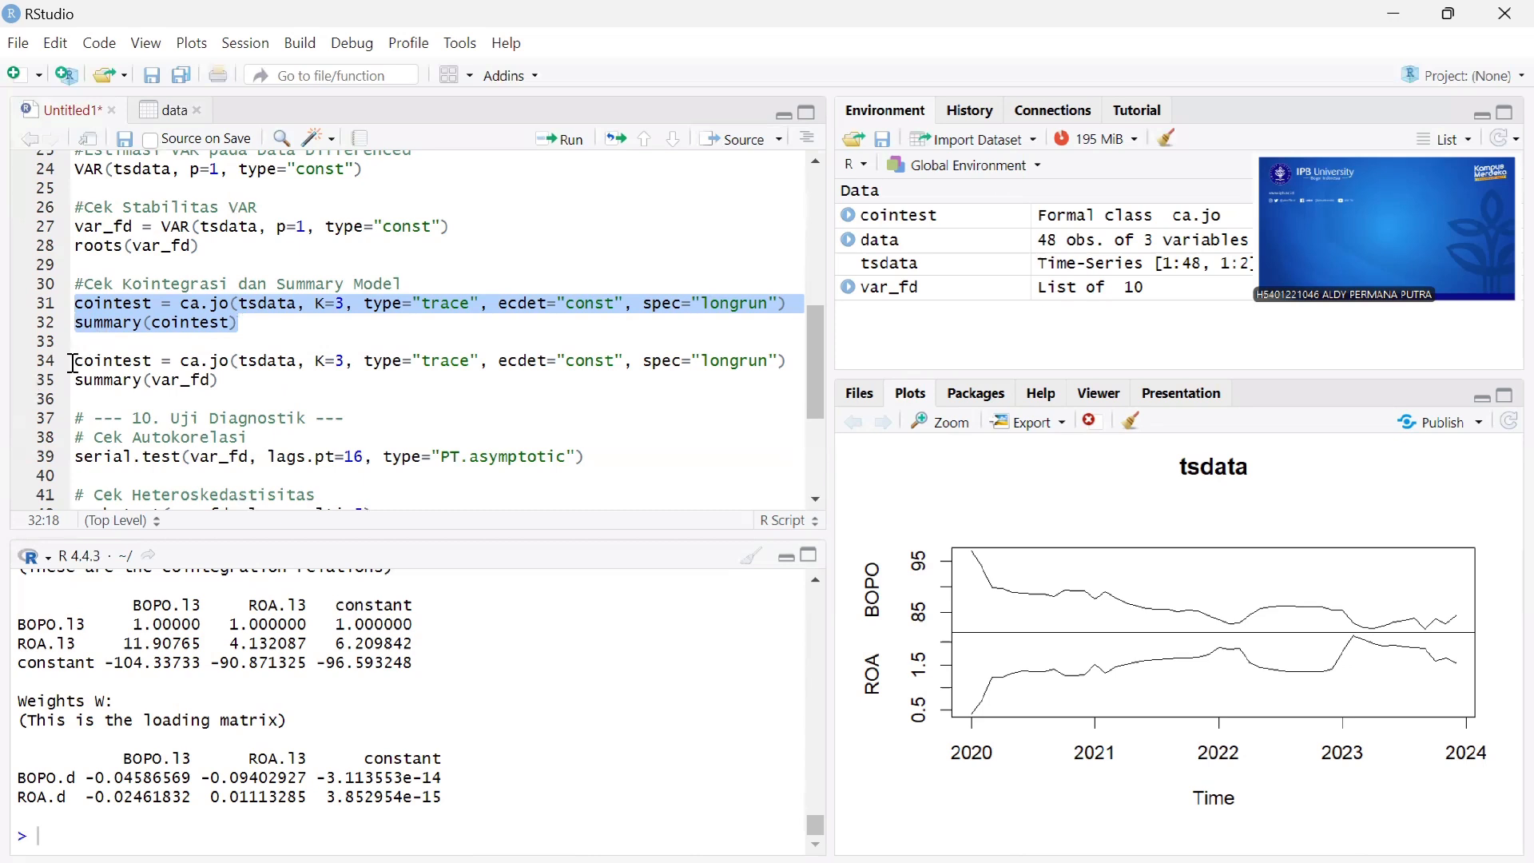
pyautogui.moveTo(76, 361)
pyautogui.mouseDown()
pyautogui.moveTo(250, 361)
pyautogui.moveTo(76, 360)
pyautogui.mouseUp()
pyautogui.click(571, 140)
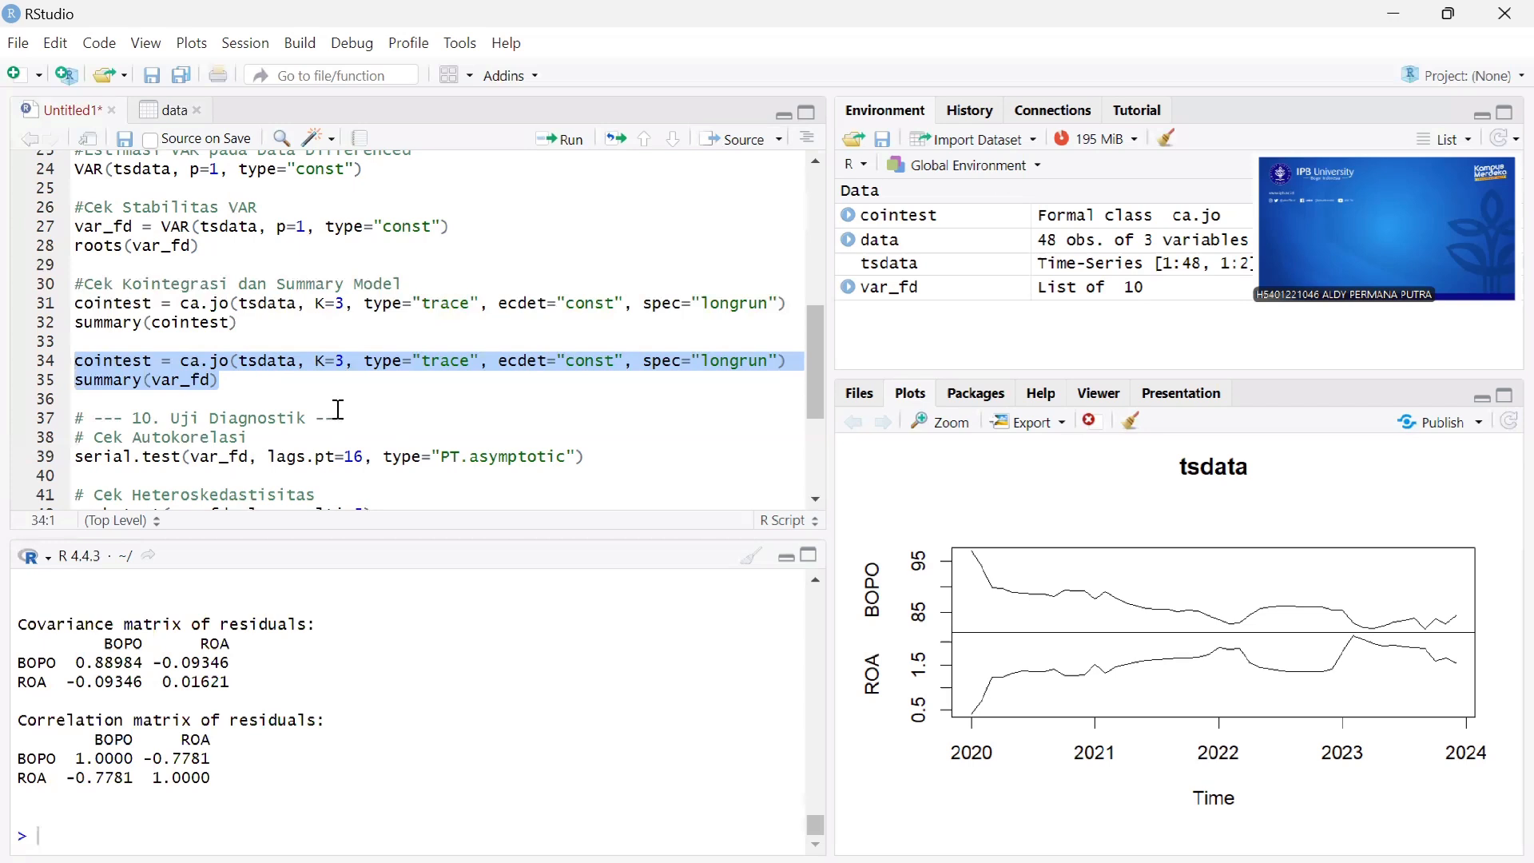
# Run the serial.test line under Cek Autokorelasi on var_fd with lags.pt=16 and type "PT.asymptotic"
pyautogui.scroll(-2, 150, 333)
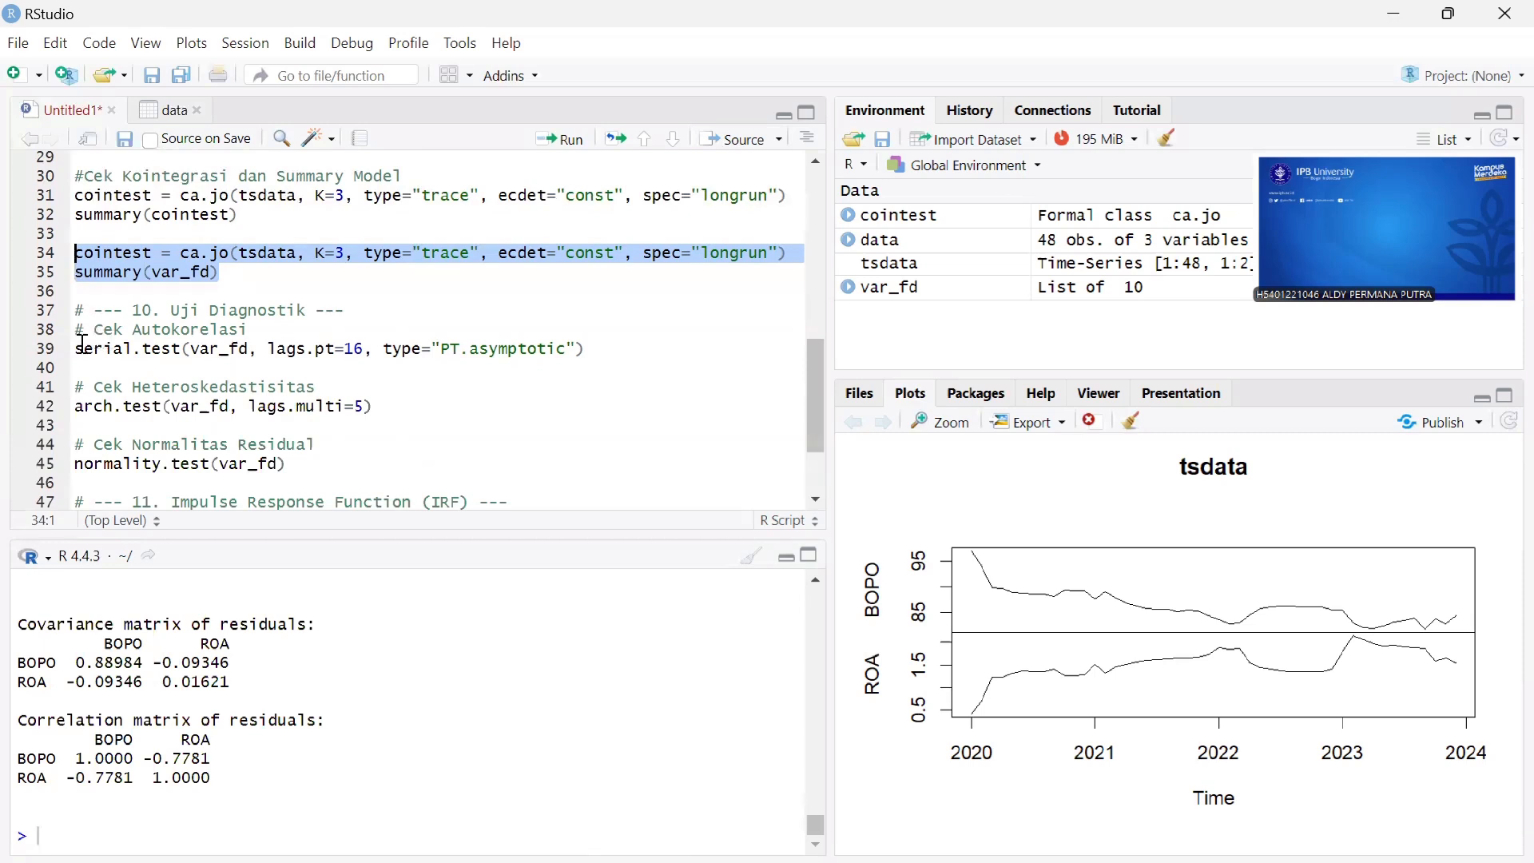
pyautogui.click(133, 349)
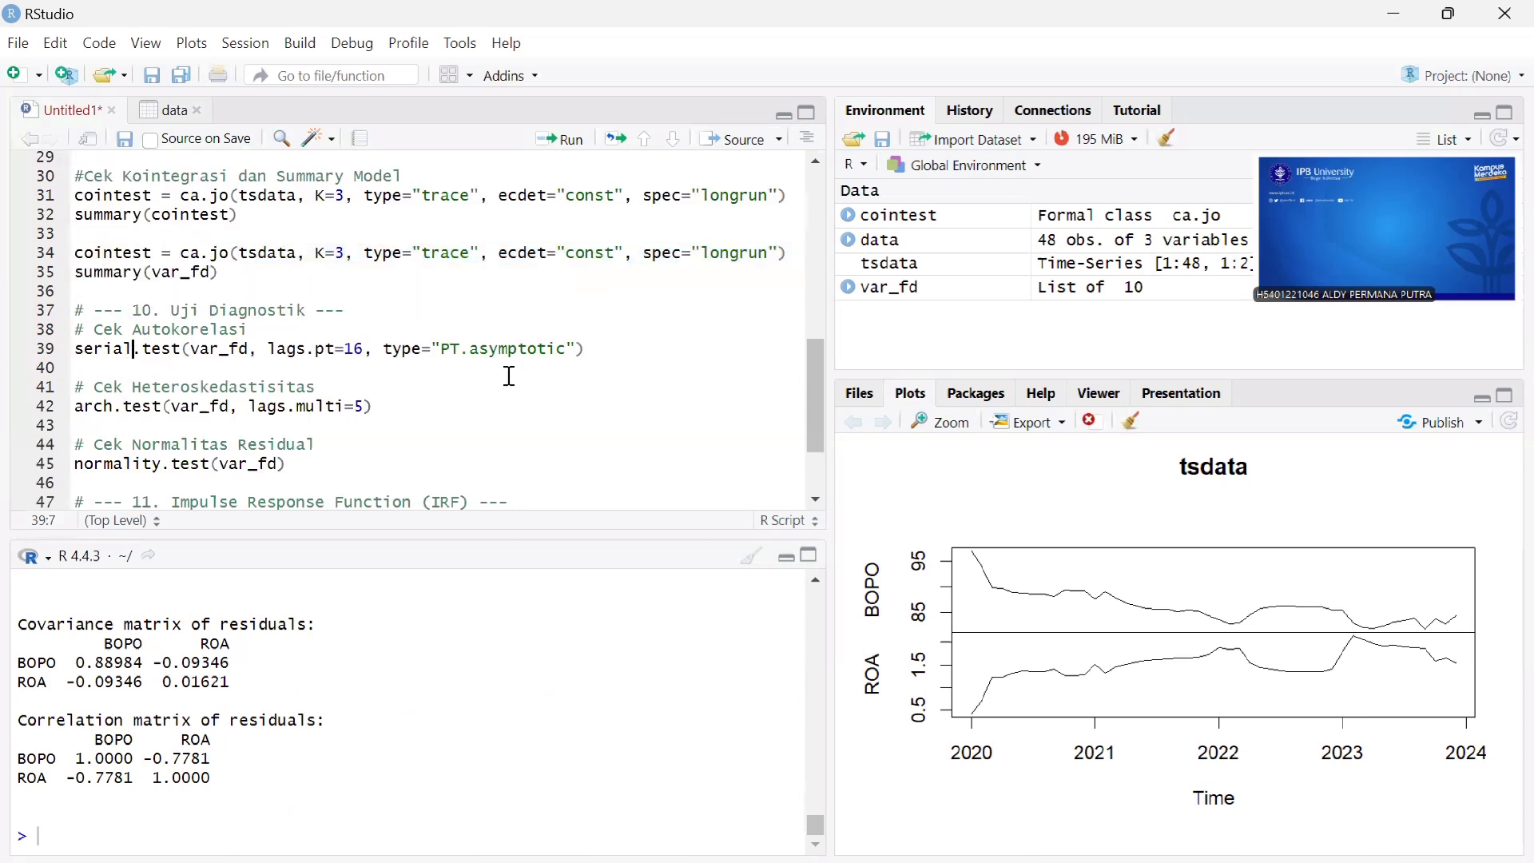
pyautogui.press('Home')
pyautogui.hotkey('shift', 'Down')
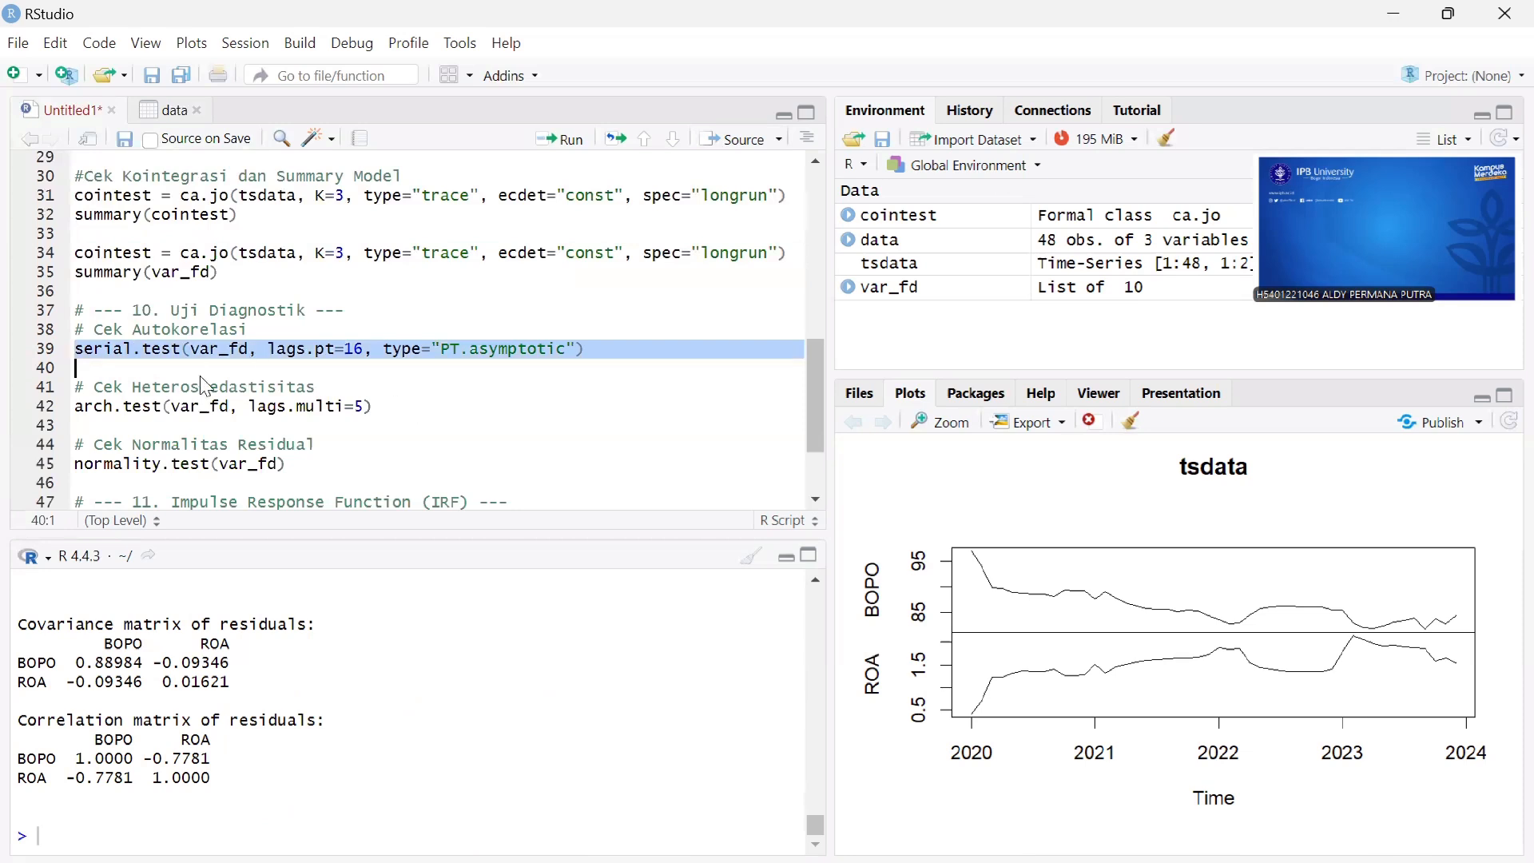
pyautogui.click(95, 349)
pyautogui.click(77, 329)
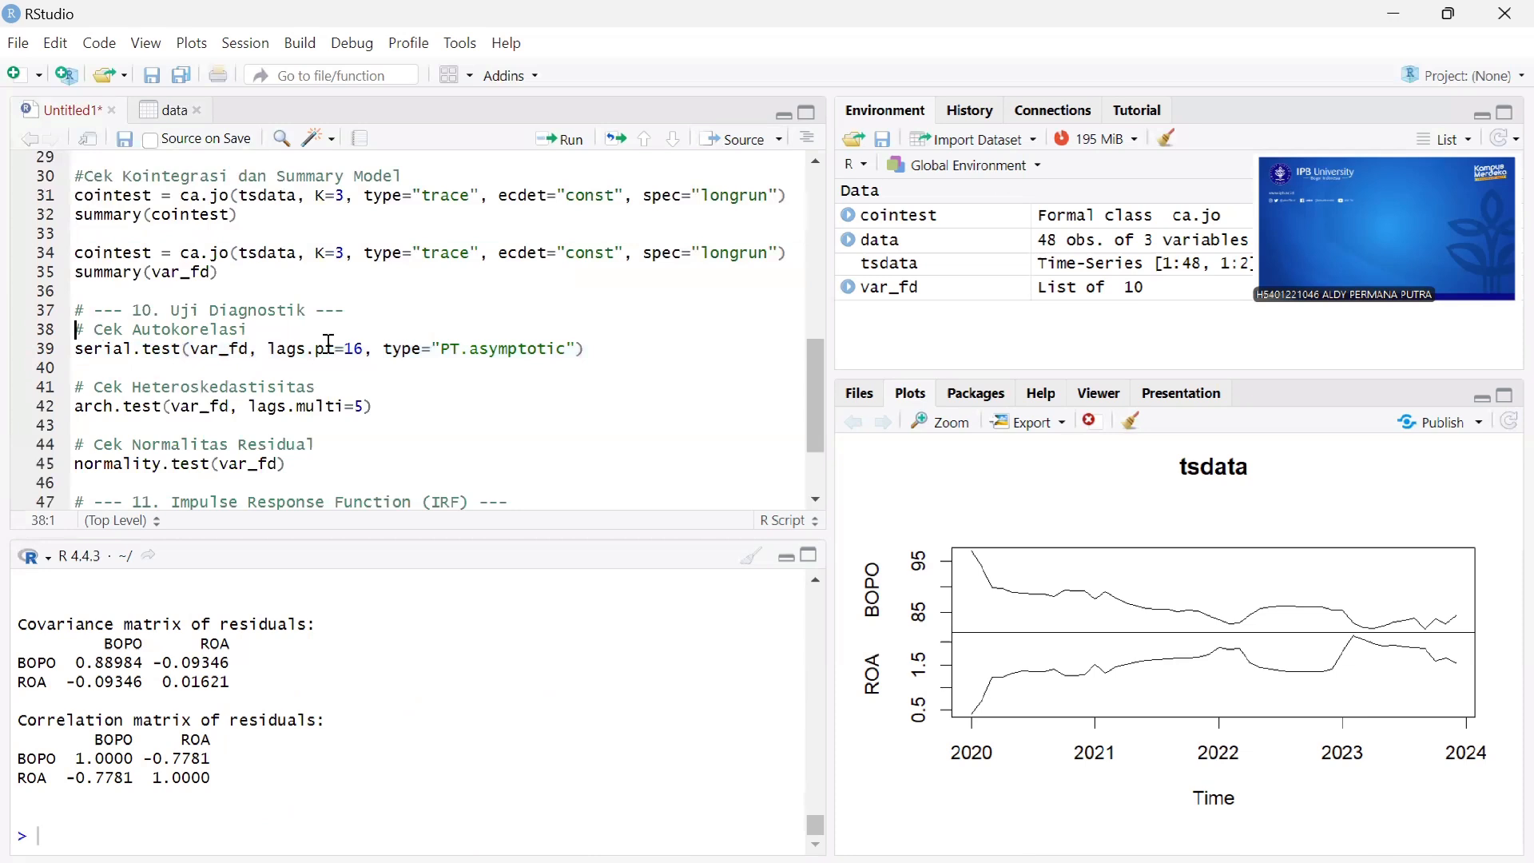
pyautogui.keyDown('shift'); pyautogui.click(605, 352); pyautogui.keyUp('shift')
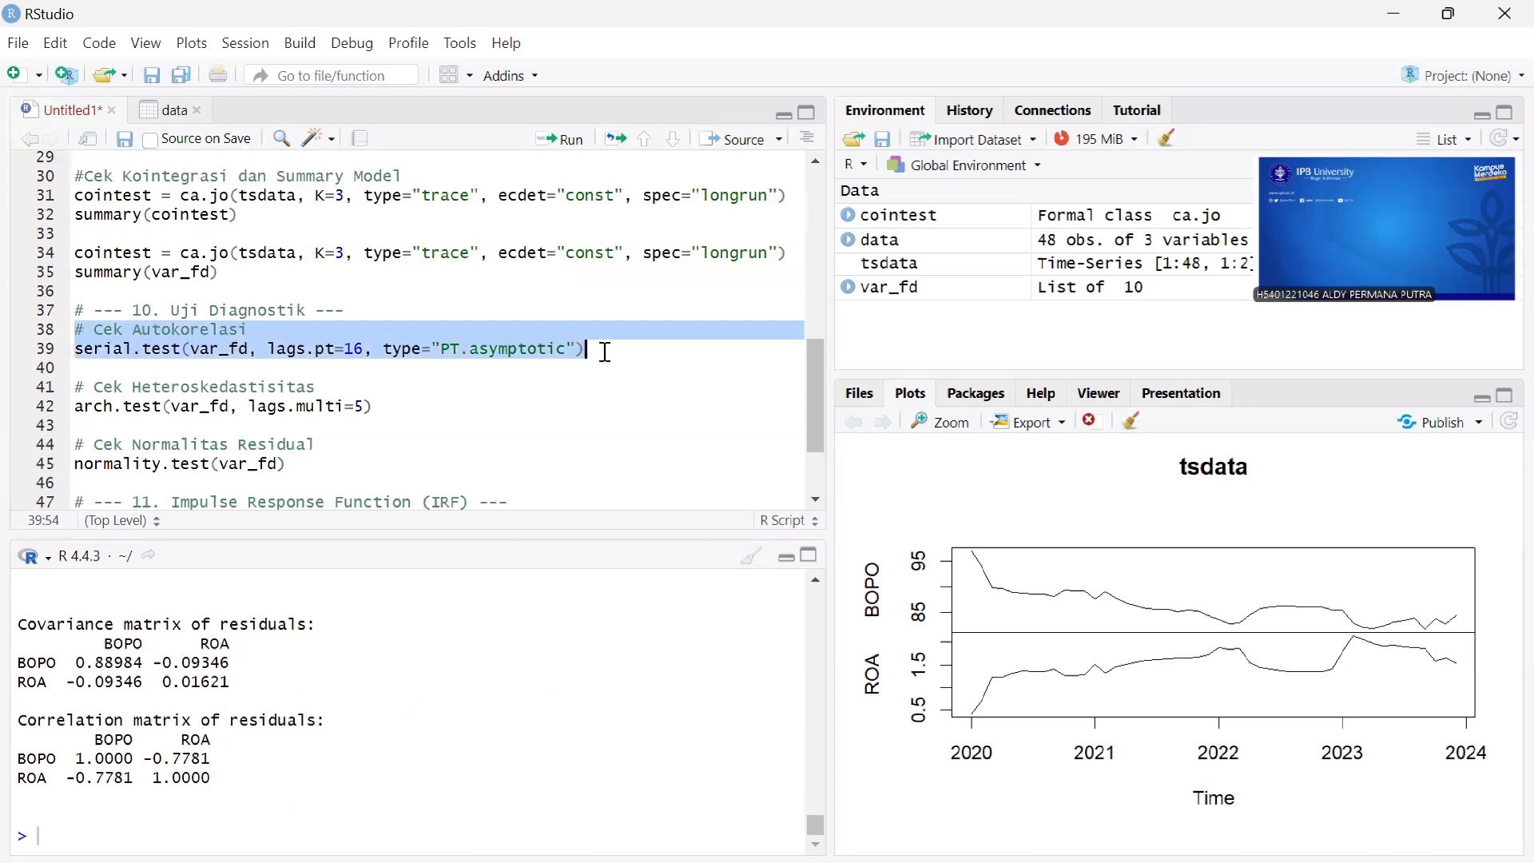
pyautogui.press('Down')
pyautogui.press('Down')
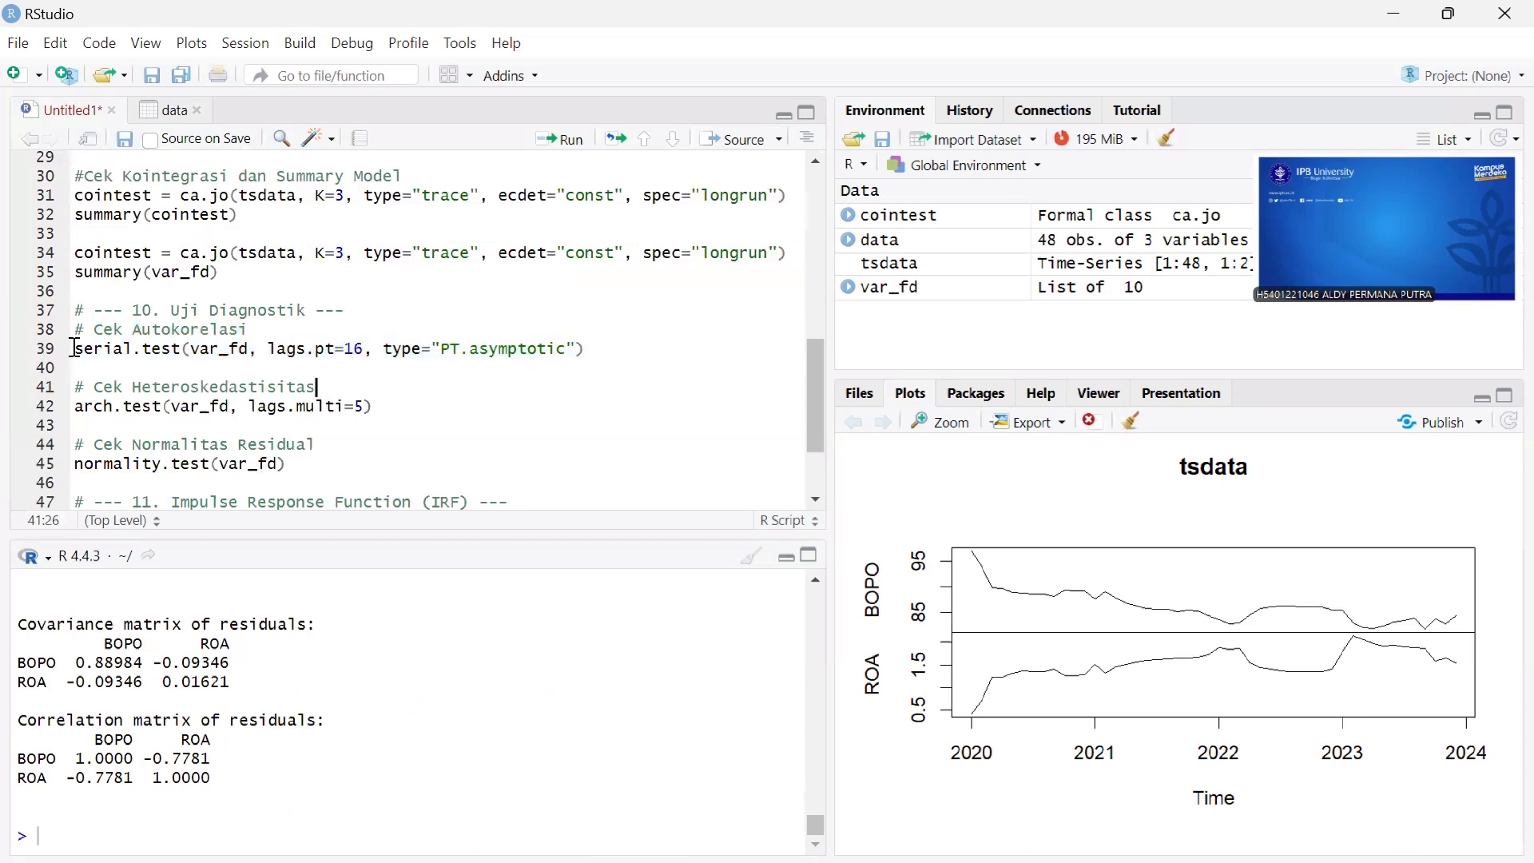
pyautogui.tripleClick(629, 354)
pyautogui.click(582, 153)
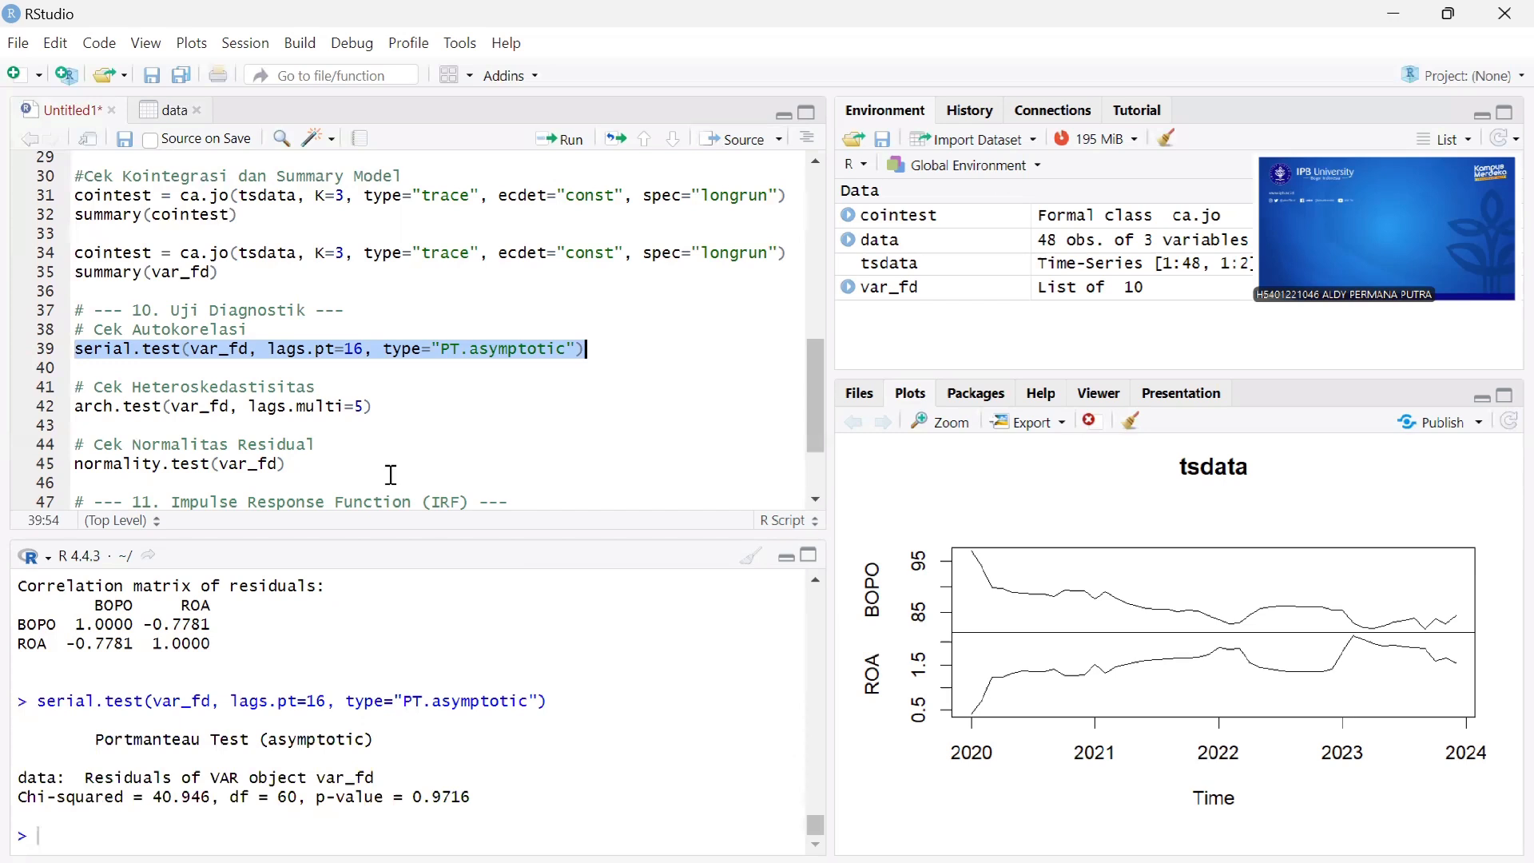
# Run the arch.test line under Cek Heteroskedastisitas on var_fd with lags.multi=5
pyautogui.doubleClick(88, 408)
pyautogui.tripleClick(445, 415)
pyautogui.click(560, 139)
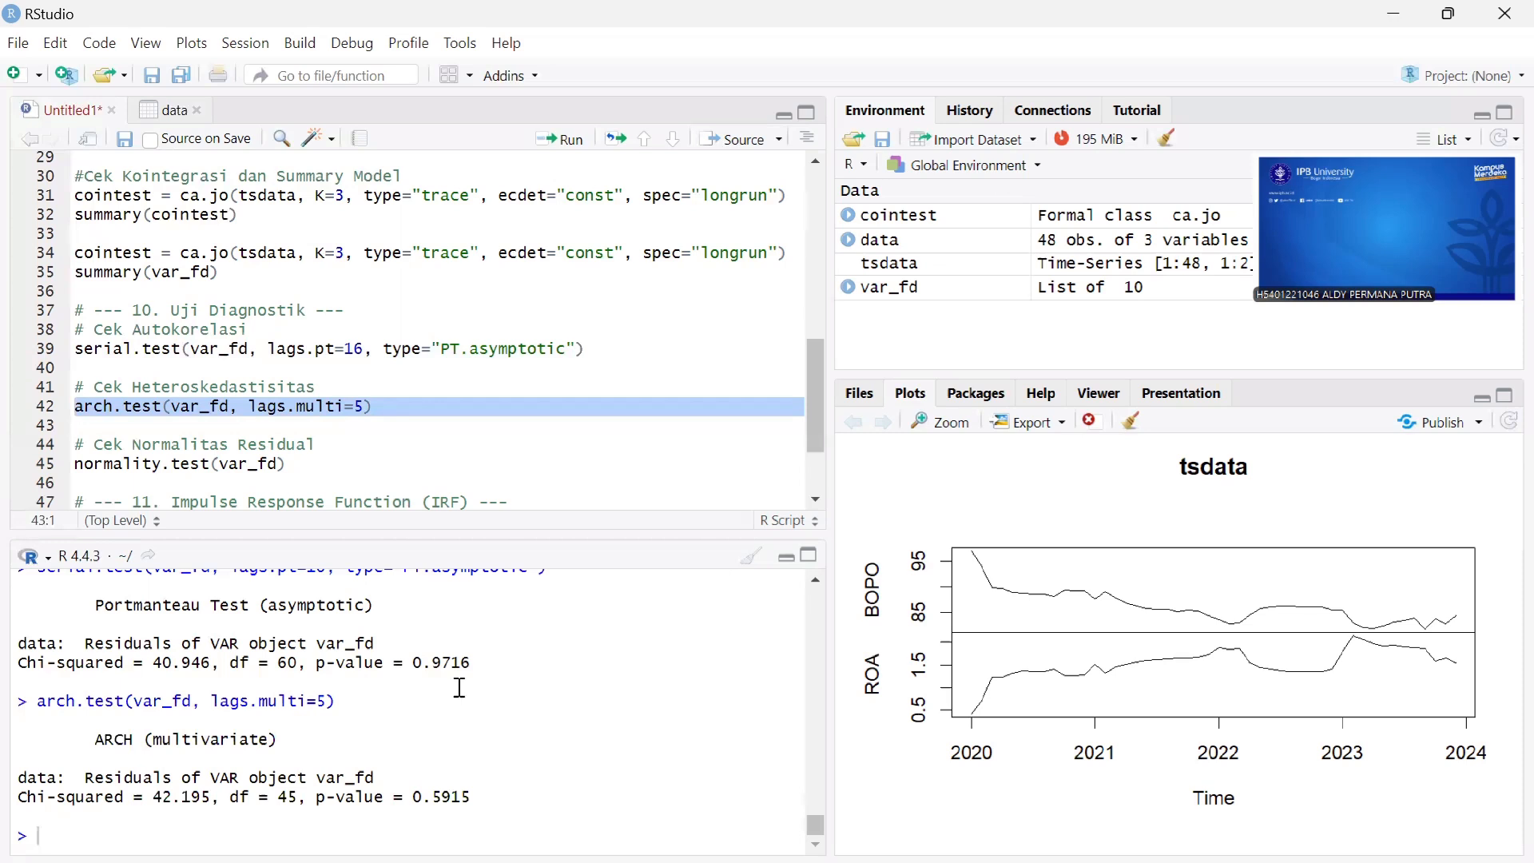
# Run the normality.test line on var_fd under Cek Normalitas Residual
pyautogui.scroll(-2, 222, 469)
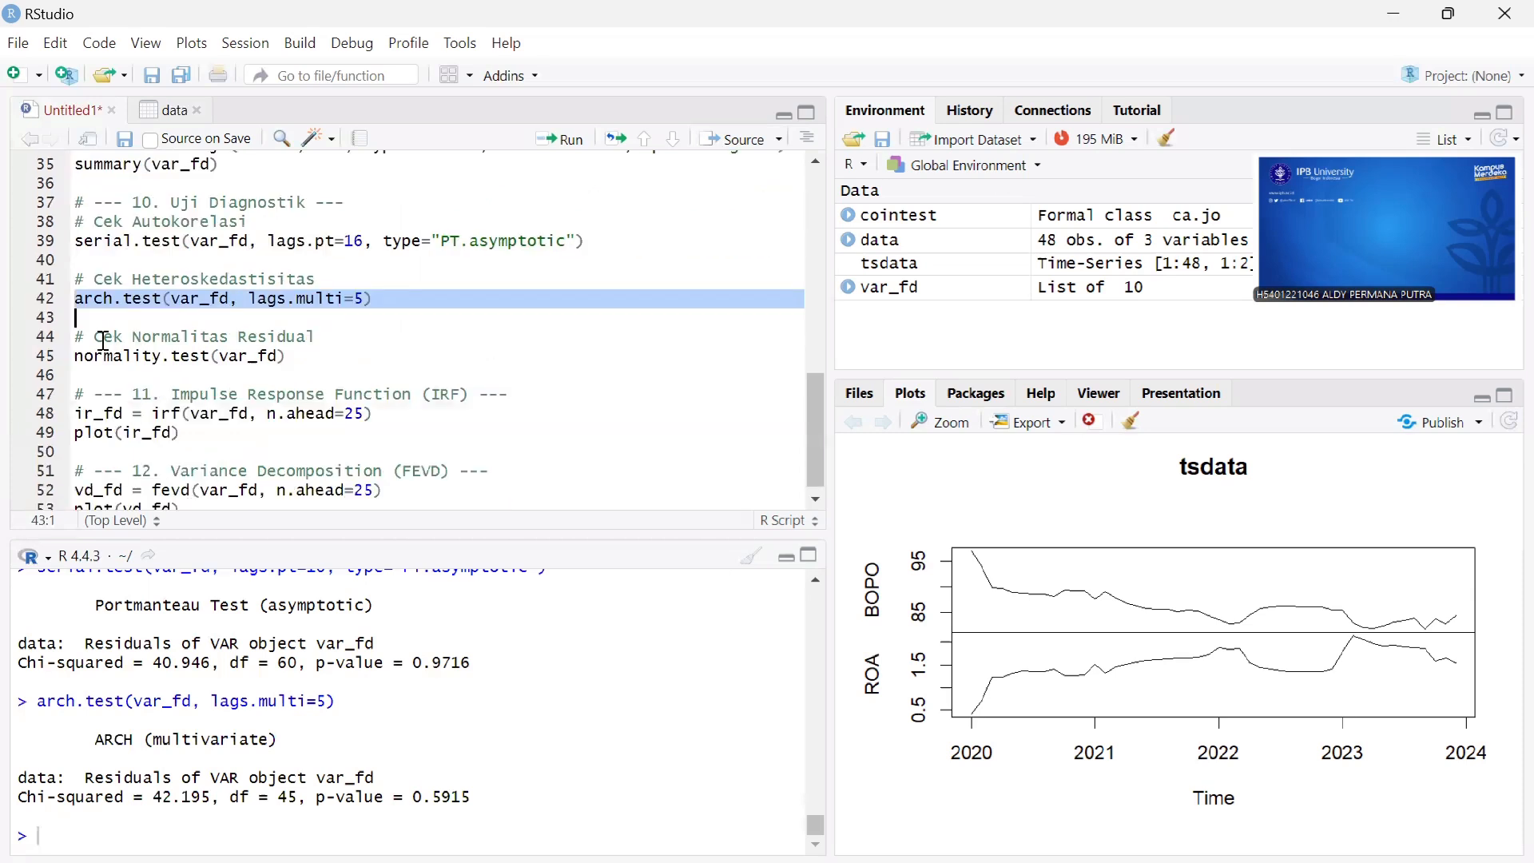
pyautogui.moveTo(77, 356); pyautogui.dragTo(308, 364)
pyautogui.click(548, 148)
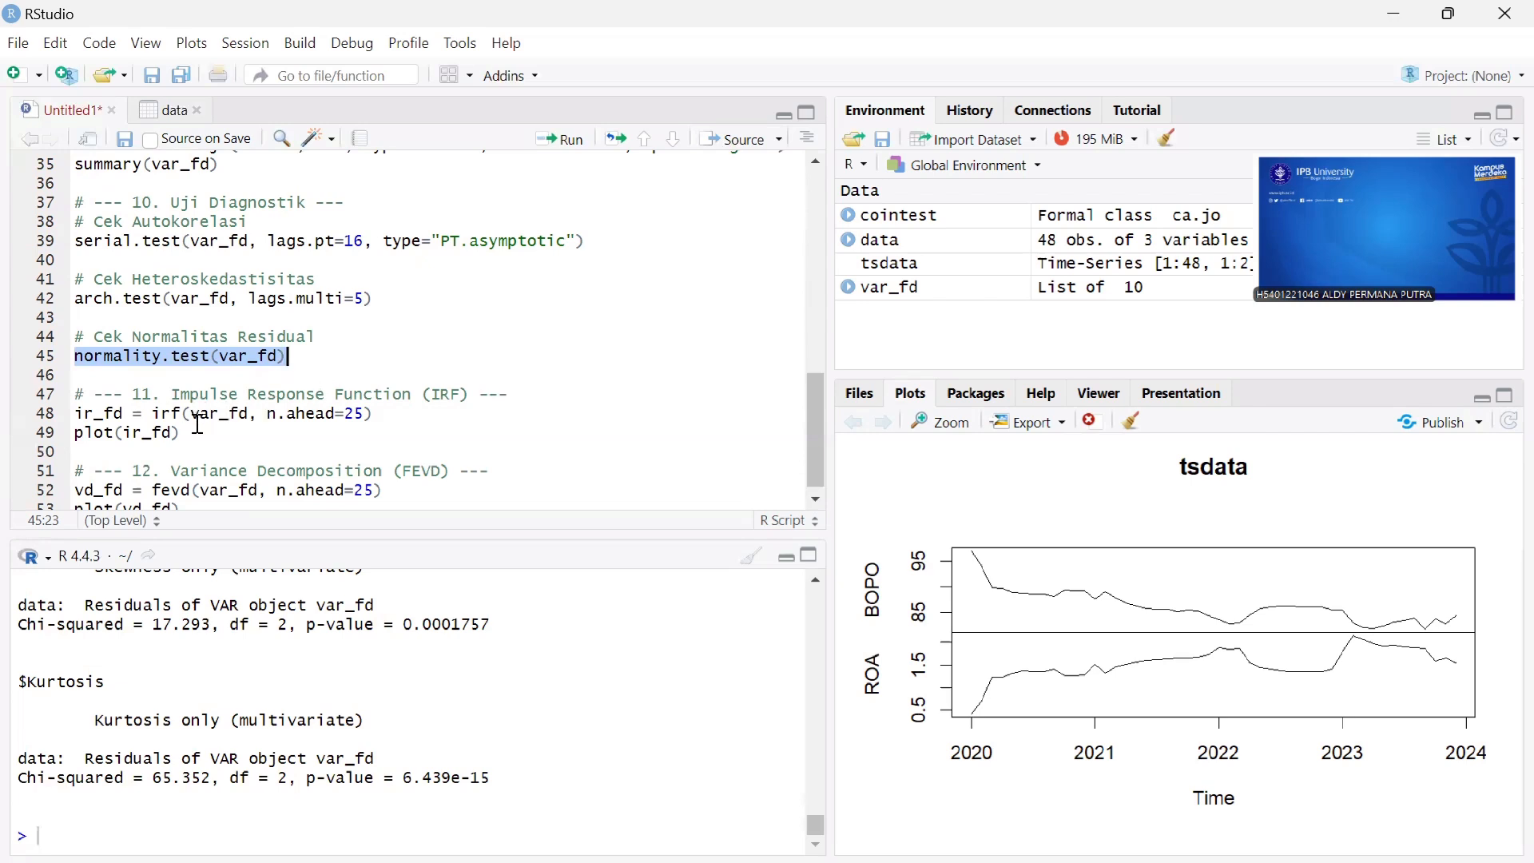
# Set n.ahead=12 in the irf line of the Impulse Response Function section and run the ir_fd assignment
pyautogui.click(365, 413)
pyautogui.press('BackSpace')
pyautogui.press('BackSpace')
pyautogui.write('12')
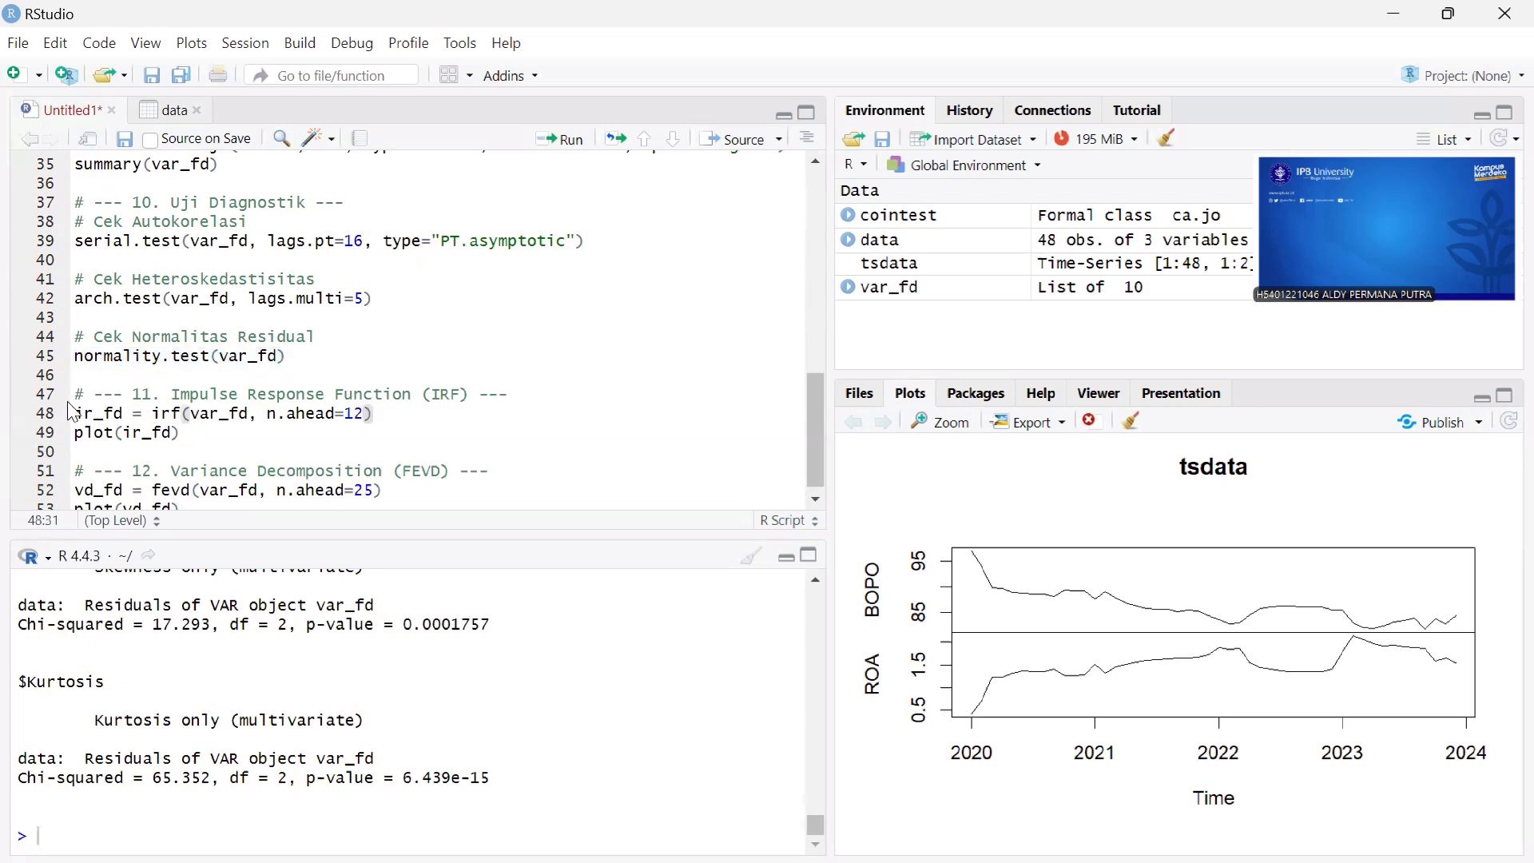
pyautogui.moveTo(74, 411); pyautogui.dragTo(435, 398)
pyautogui.hotkey('shift', 'Down')
pyautogui.click(583, 144)
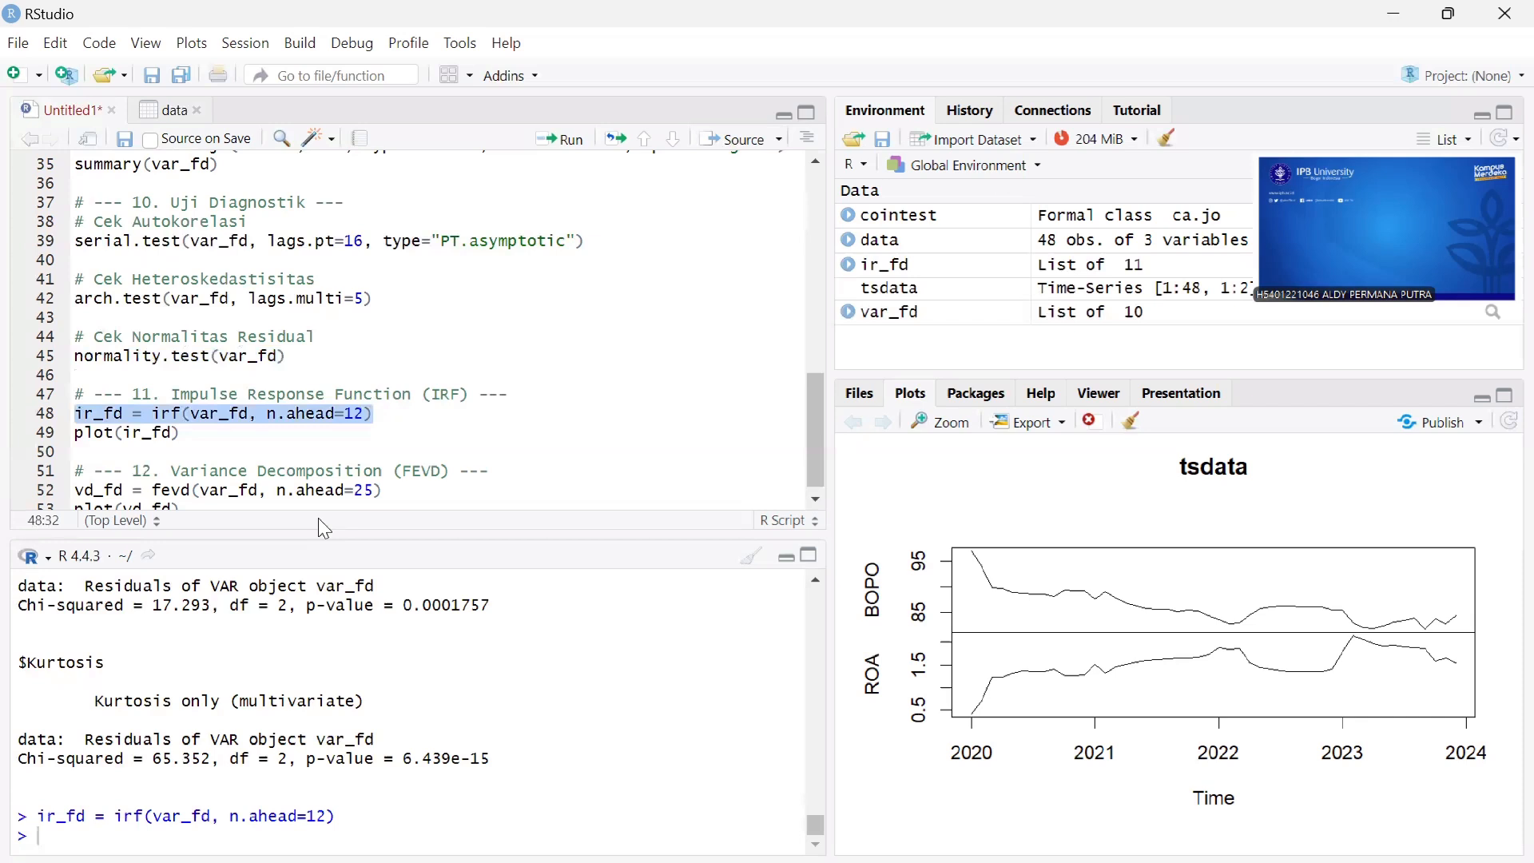
# Run plot(ir_fd) to draw the orthogonal impulse response plot
pyautogui.click(81, 442)
pyautogui.hotkey('shift', 'Down')
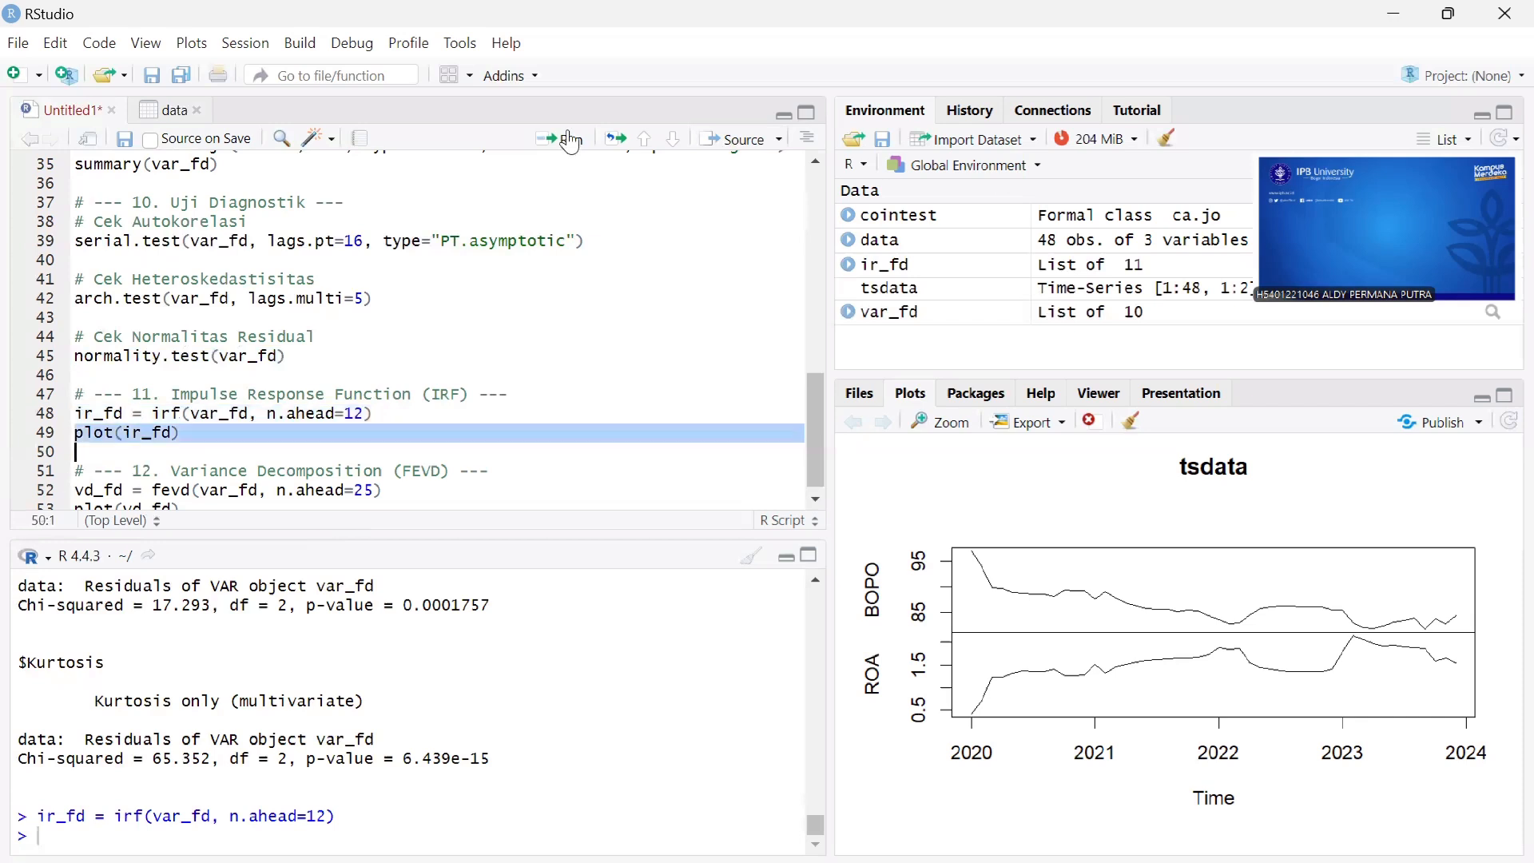
pyautogui.click(572, 144)
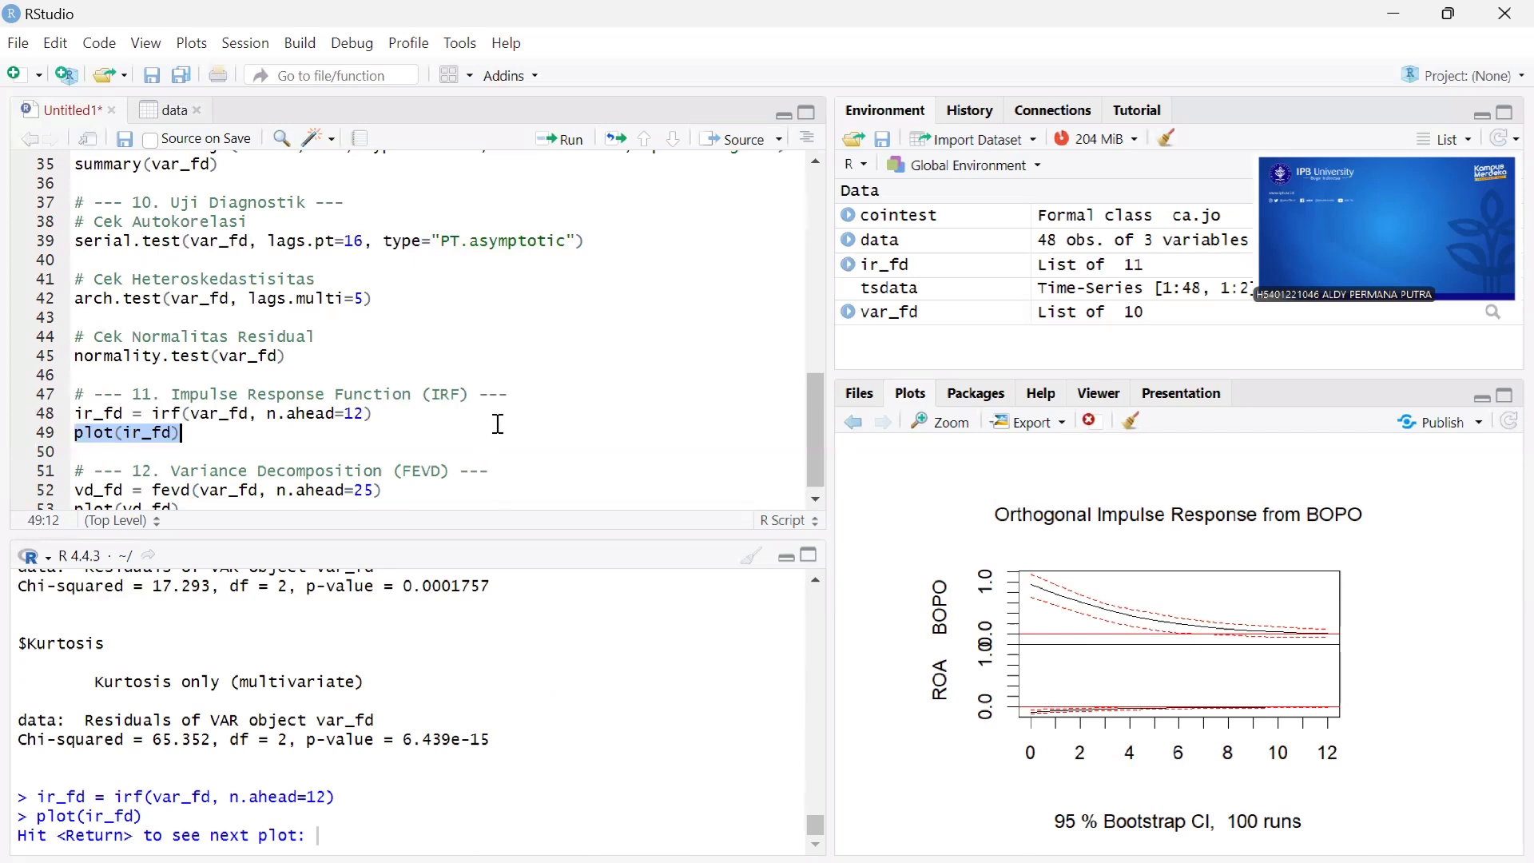
# Try to run the variance decomposition lines, the vd_fd assignment with n.ahead=25 and plot(vd_fd)
pyautogui.scroll(-1, 479, 436)
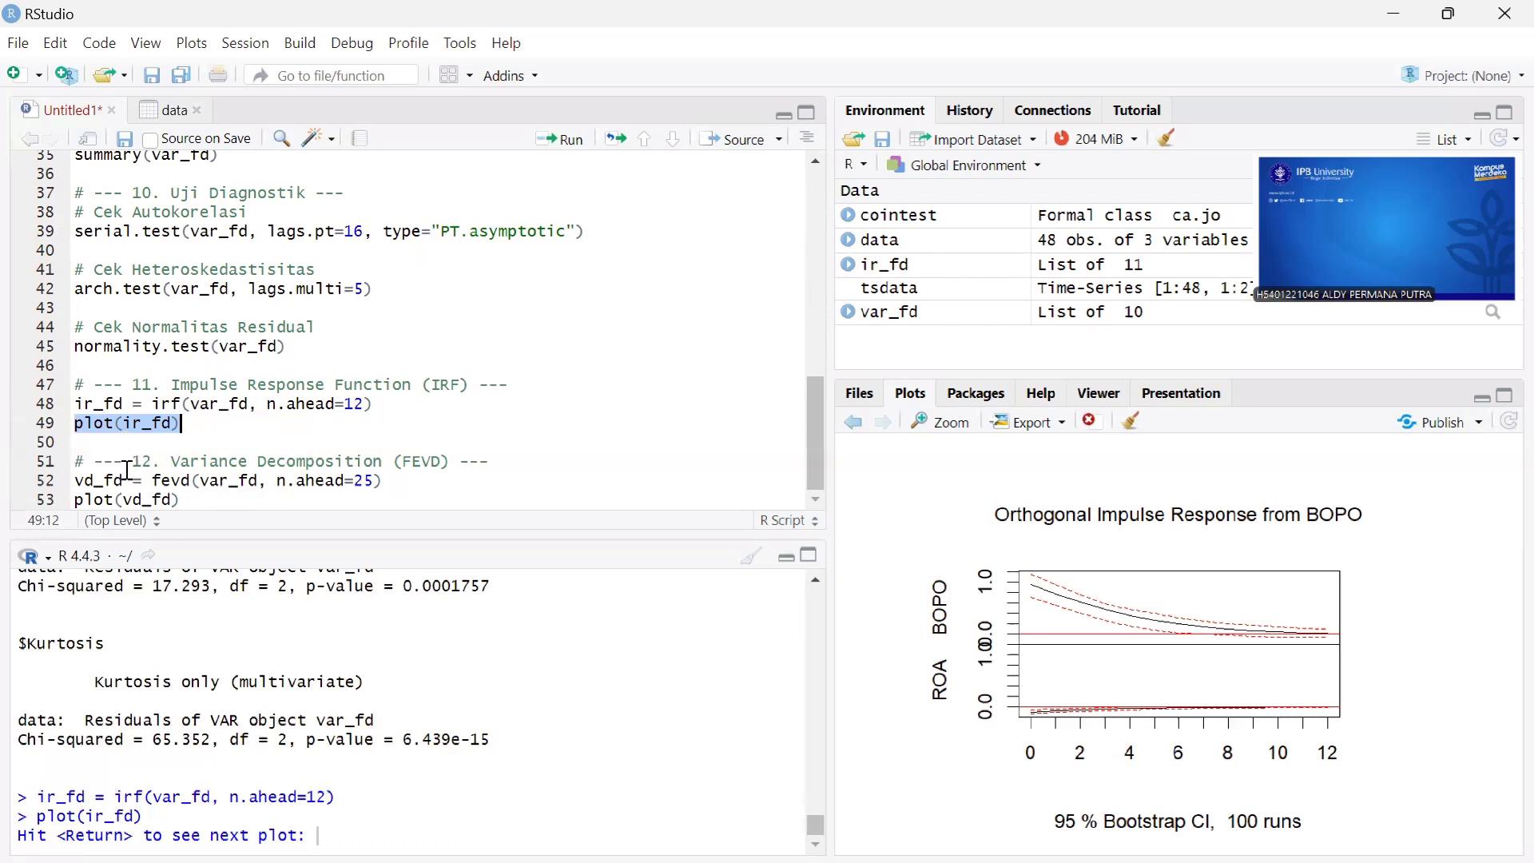
pyautogui.moveTo(78, 479); pyautogui.dragTo(239, 500)
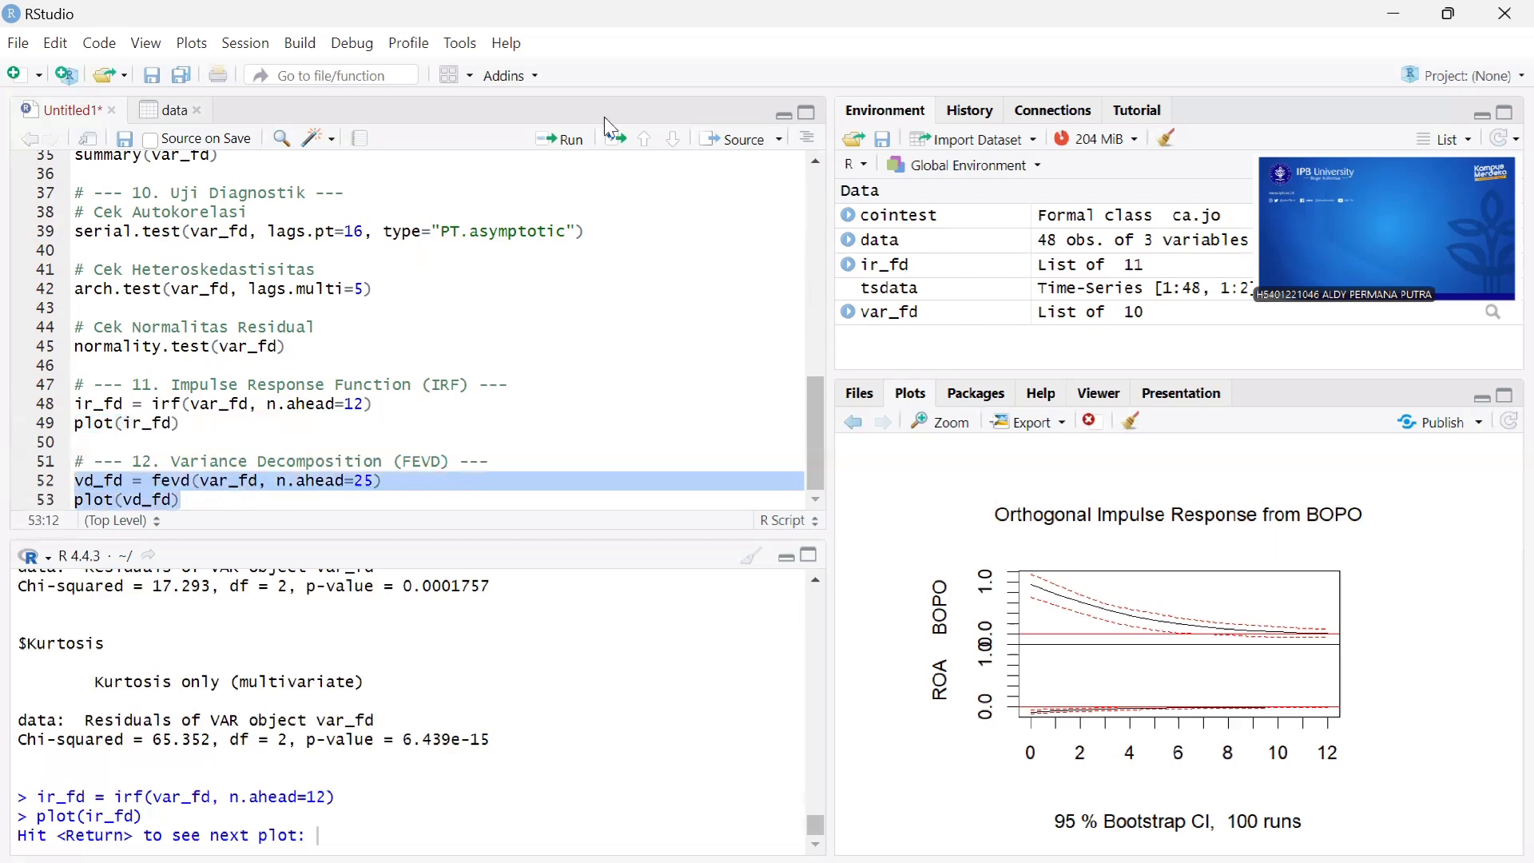
pyautogui.click(564, 144)
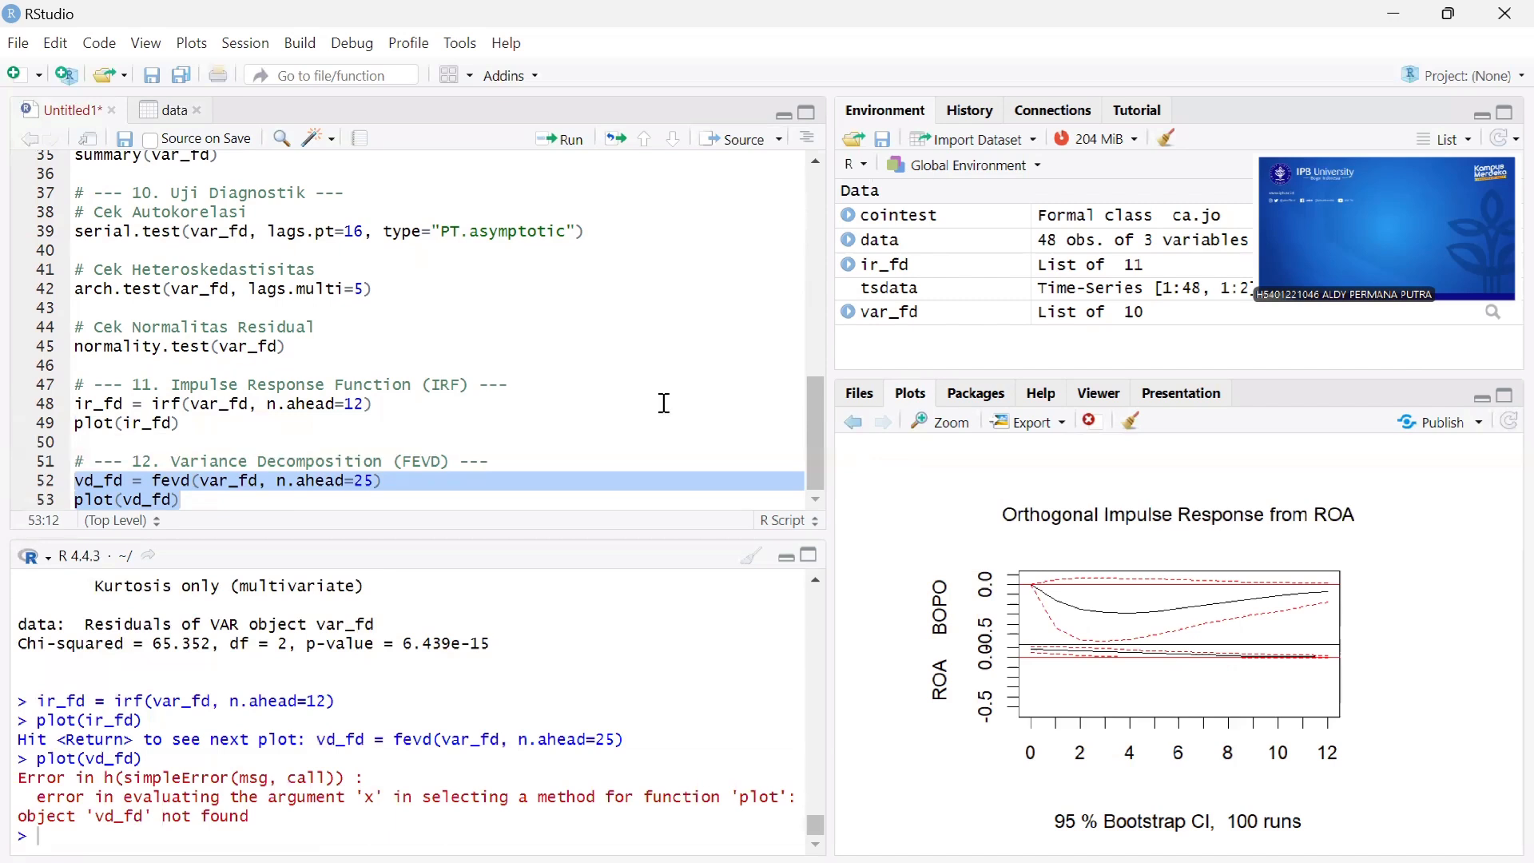
# Set n.ahead=12 in the fevd line of the Variance Decomposition section
pyautogui.click(468, 486)
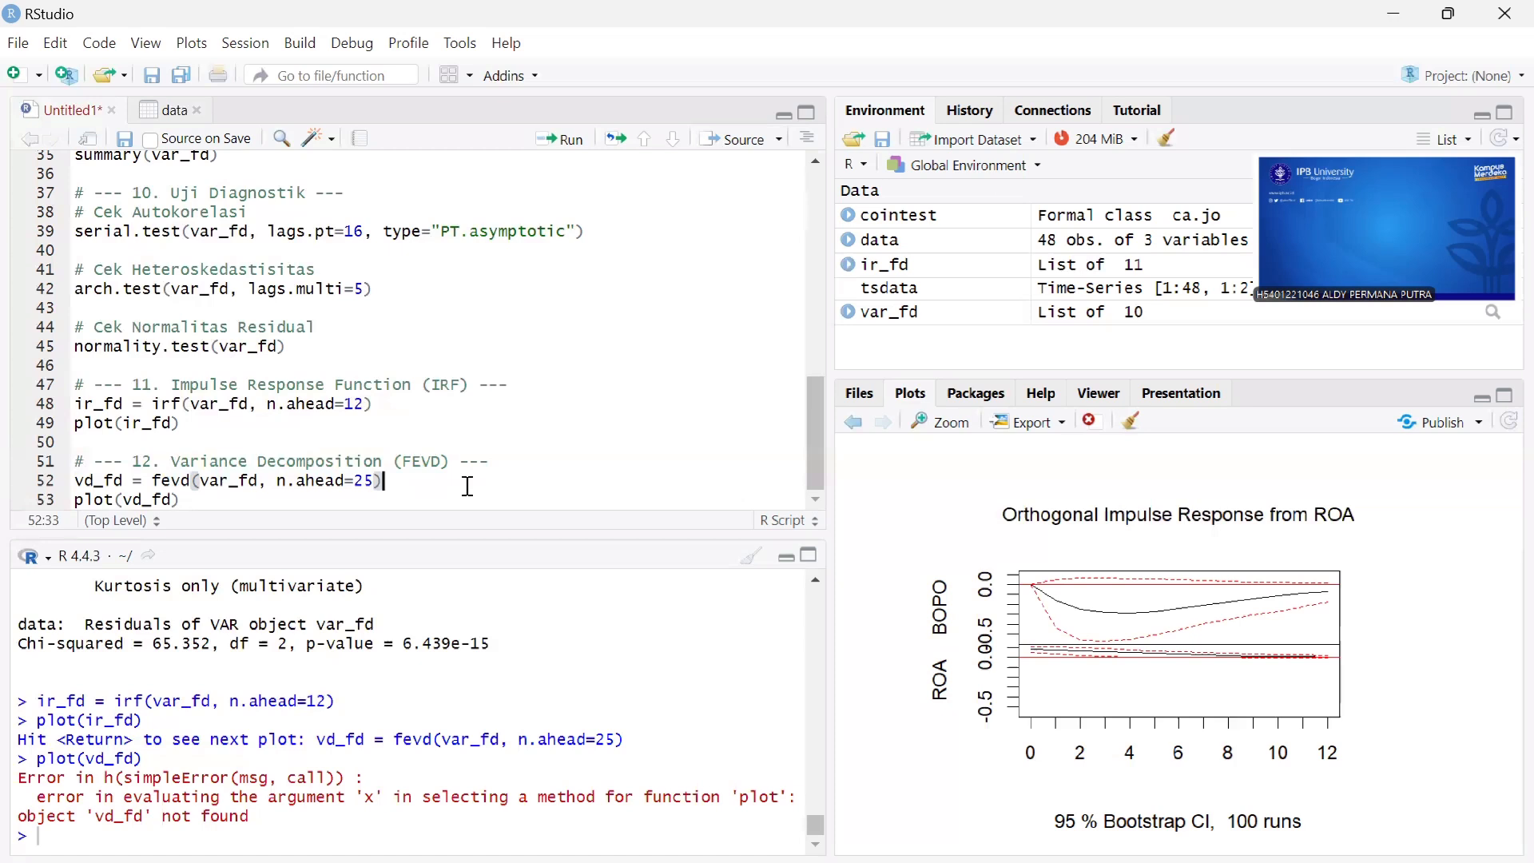
pyautogui.click(378, 480)
pyautogui.press('BackSpace')
pyautogui.press('BackSpace')
pyautogui.write('12')
# Add the line par(mfrow=c(1,1)) below plot(vd_fd) at the end of the script, separated by a blank line
pyautogui.click(238, 503)
pyautogui.press('Return')
pyautogui.press('Return')
pyautogui.write('P')
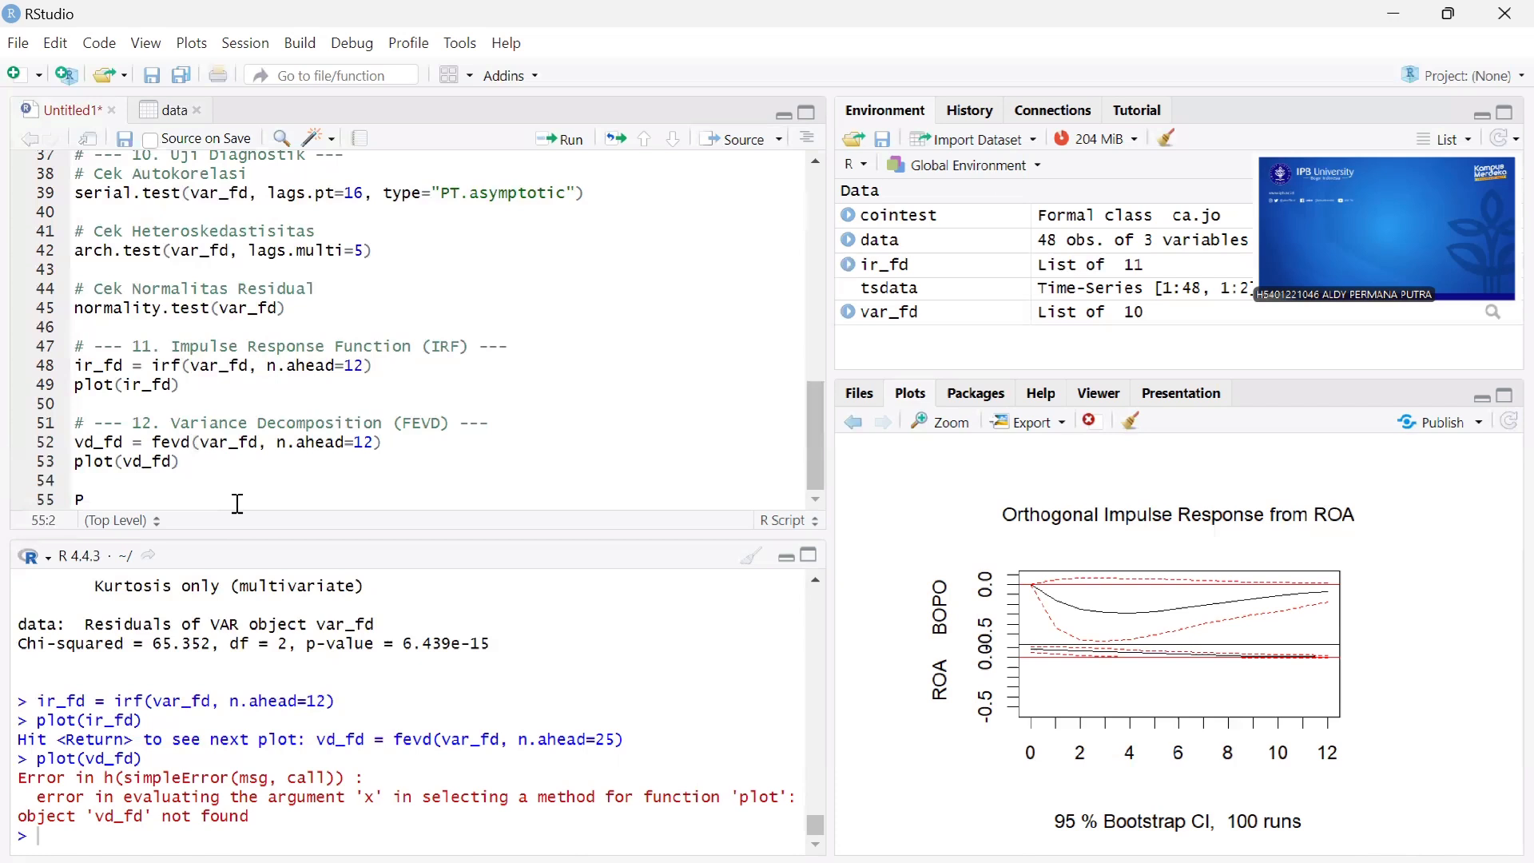
pyautogui.press('capslock')
pyautogui.press('BackSpace')
pyautogui.write('par')
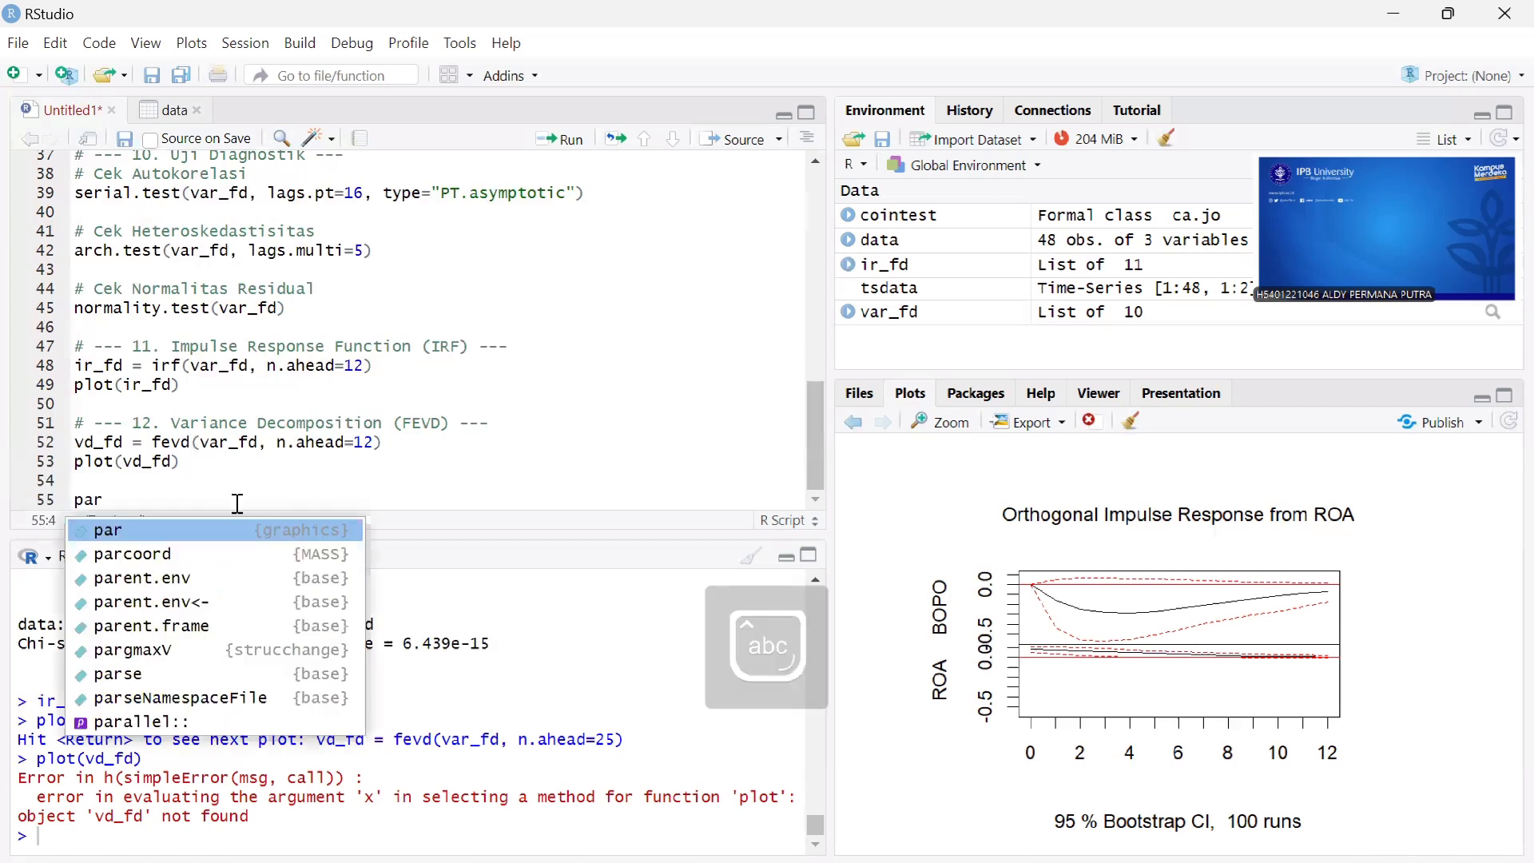
pyautogui.write('(')
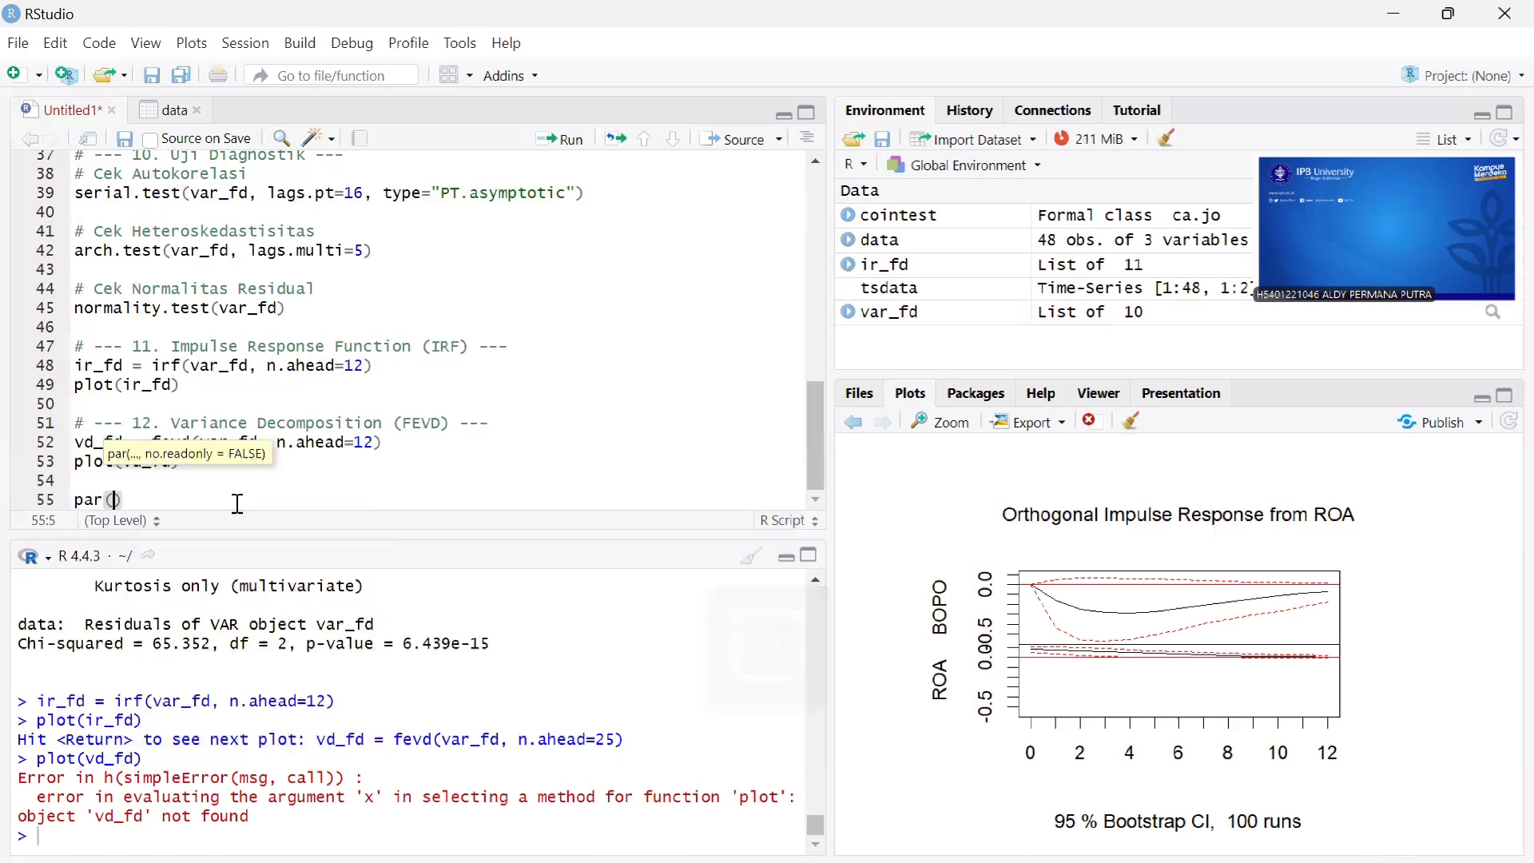
pyautogui.write('mfrow')
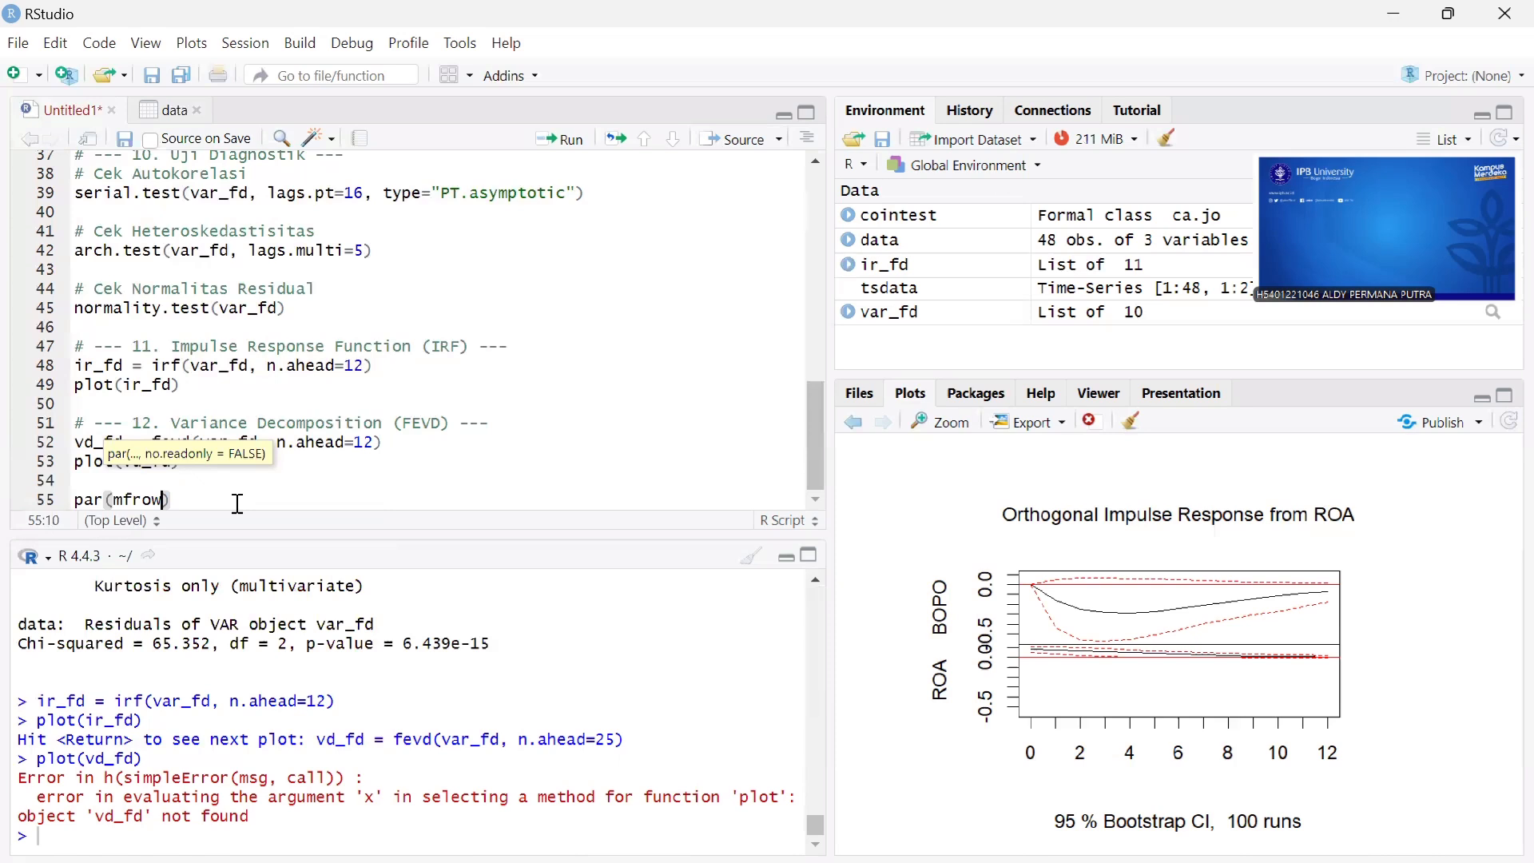
pyautogui.write('=c(1,1))')
pyautogui.press('BackSpace')
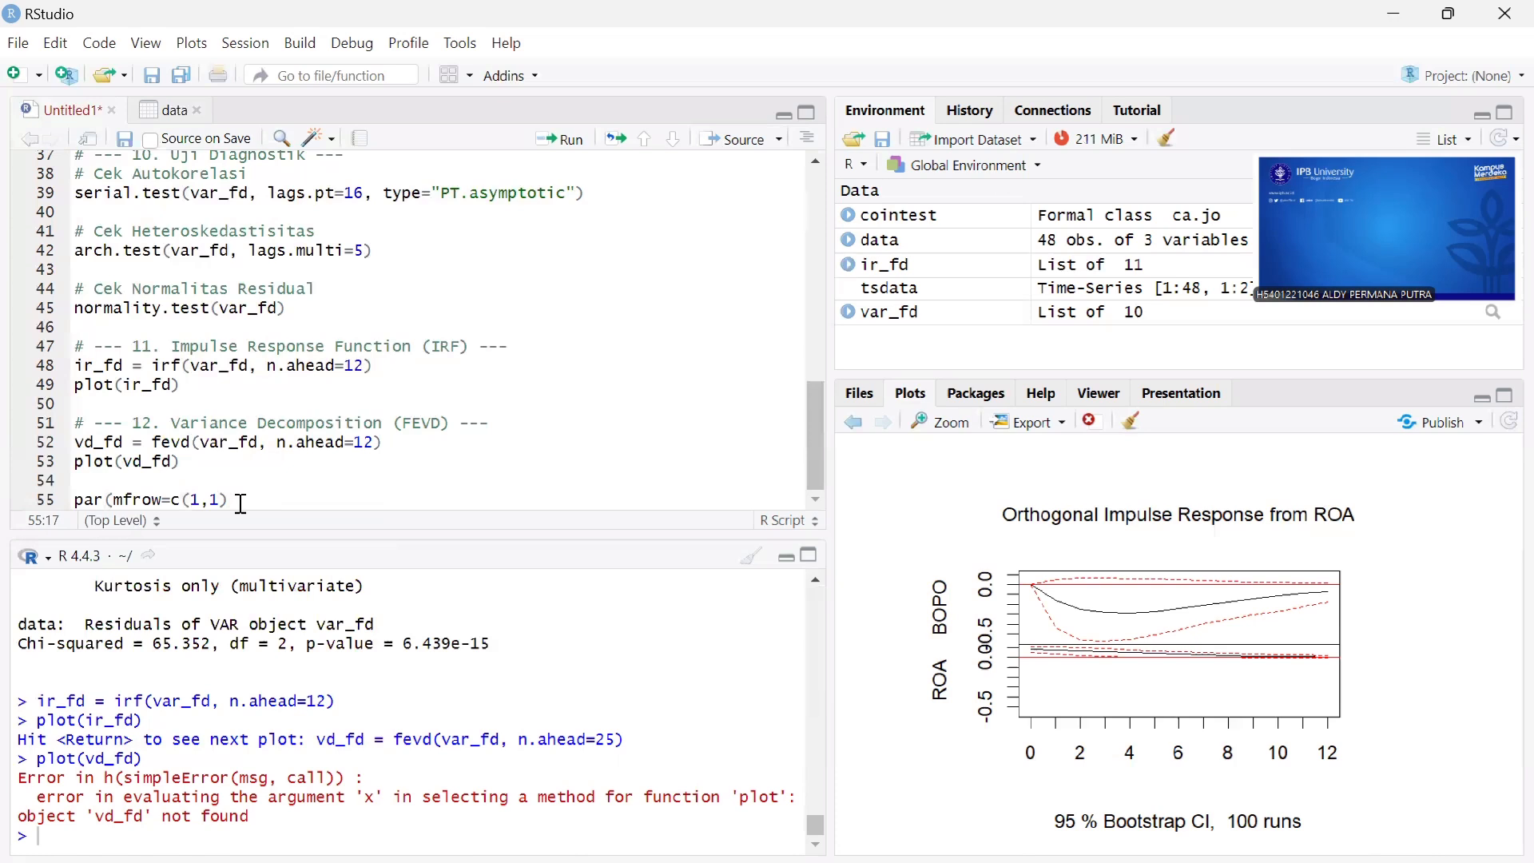
pyautogui.write(')')
pyautogui.press('Return')
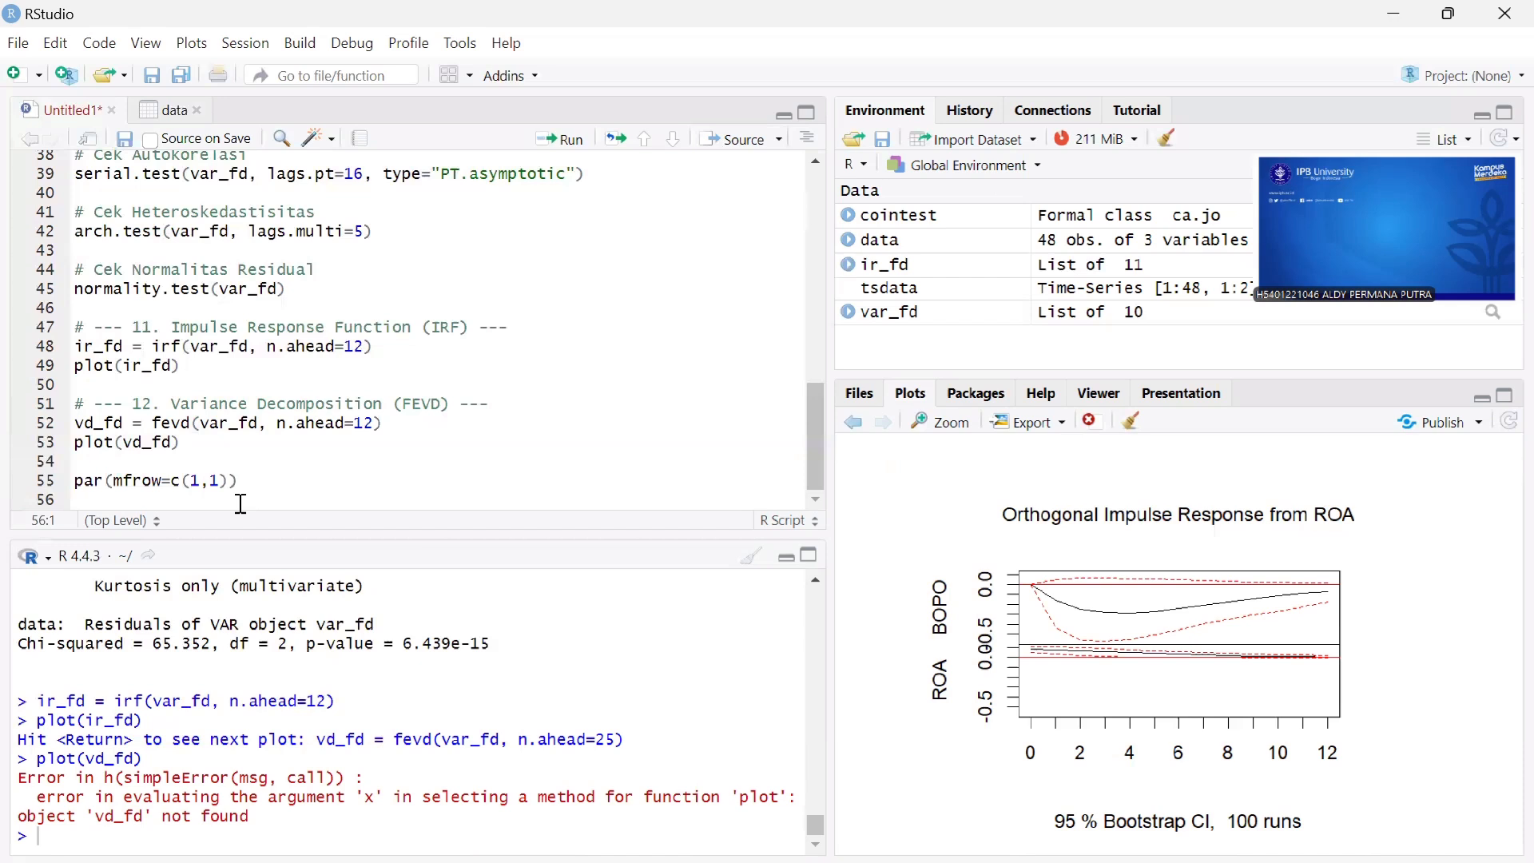
# Add the line par(mar=c(5,4,4,3)) directly below par(mfrow=c(1,1)) at the end of the script
pyautogui.write('par')
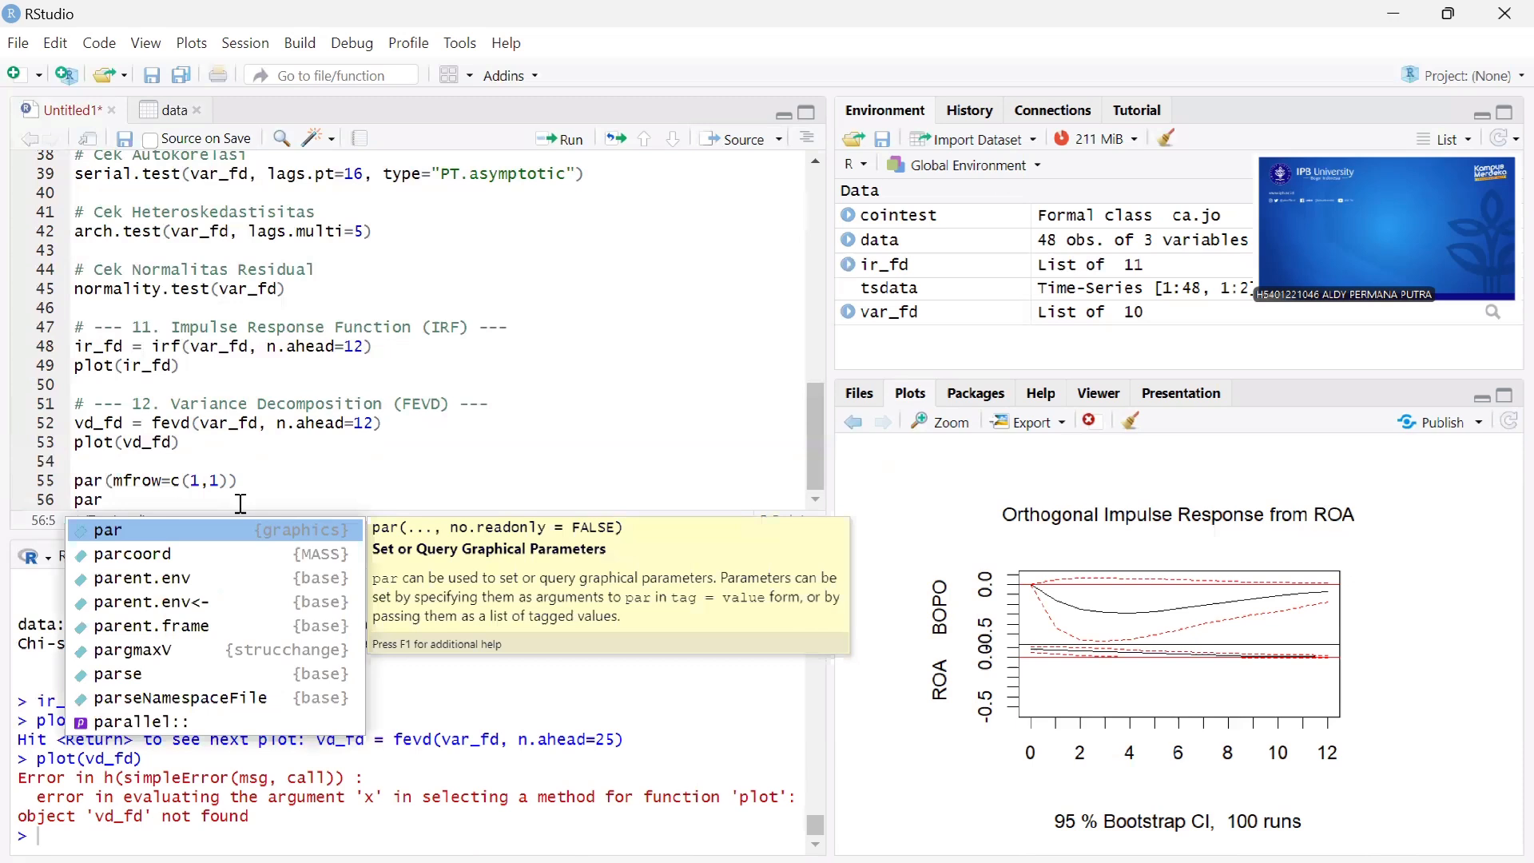
pyautogui.press('Return')
pyautogui.write('mae)')
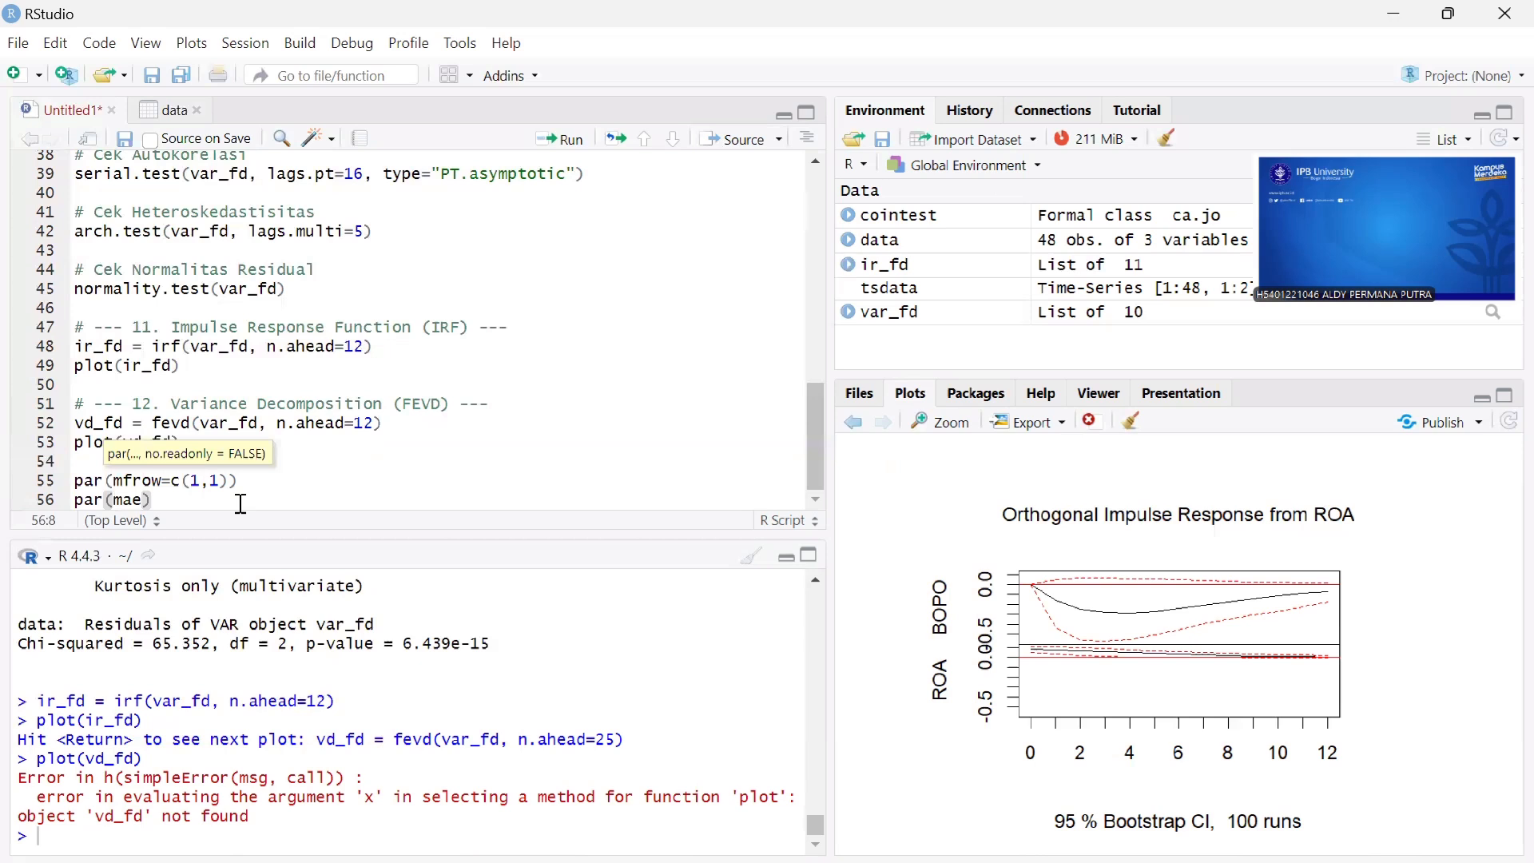
pyautogui.press('BackSpace')
pyautogui.write('r')
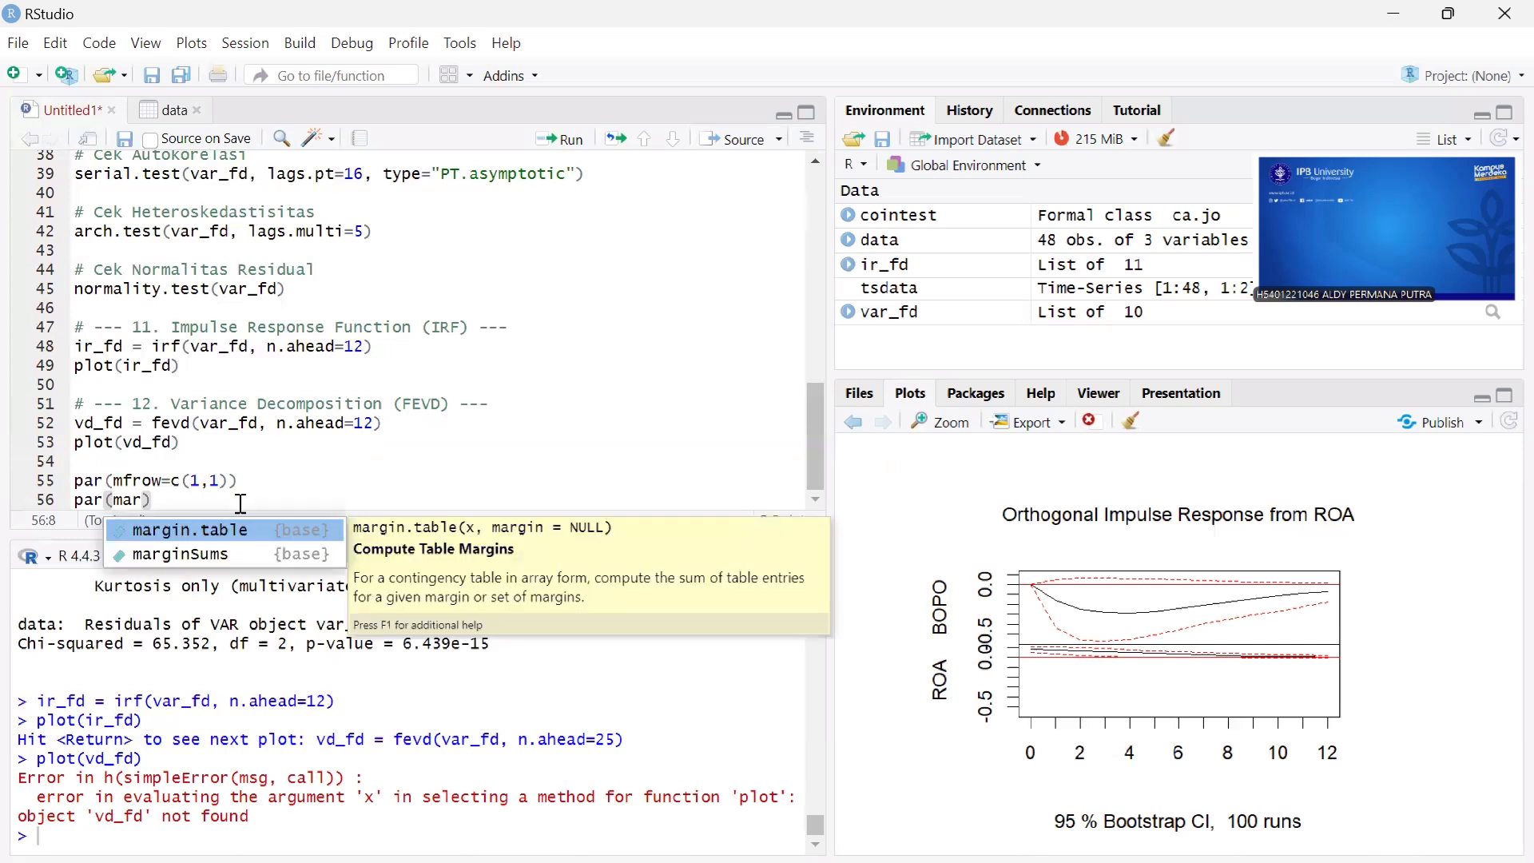
pyautogui.write('n')
pyautogui.press('BackSpace')
pyautogui.write('=')
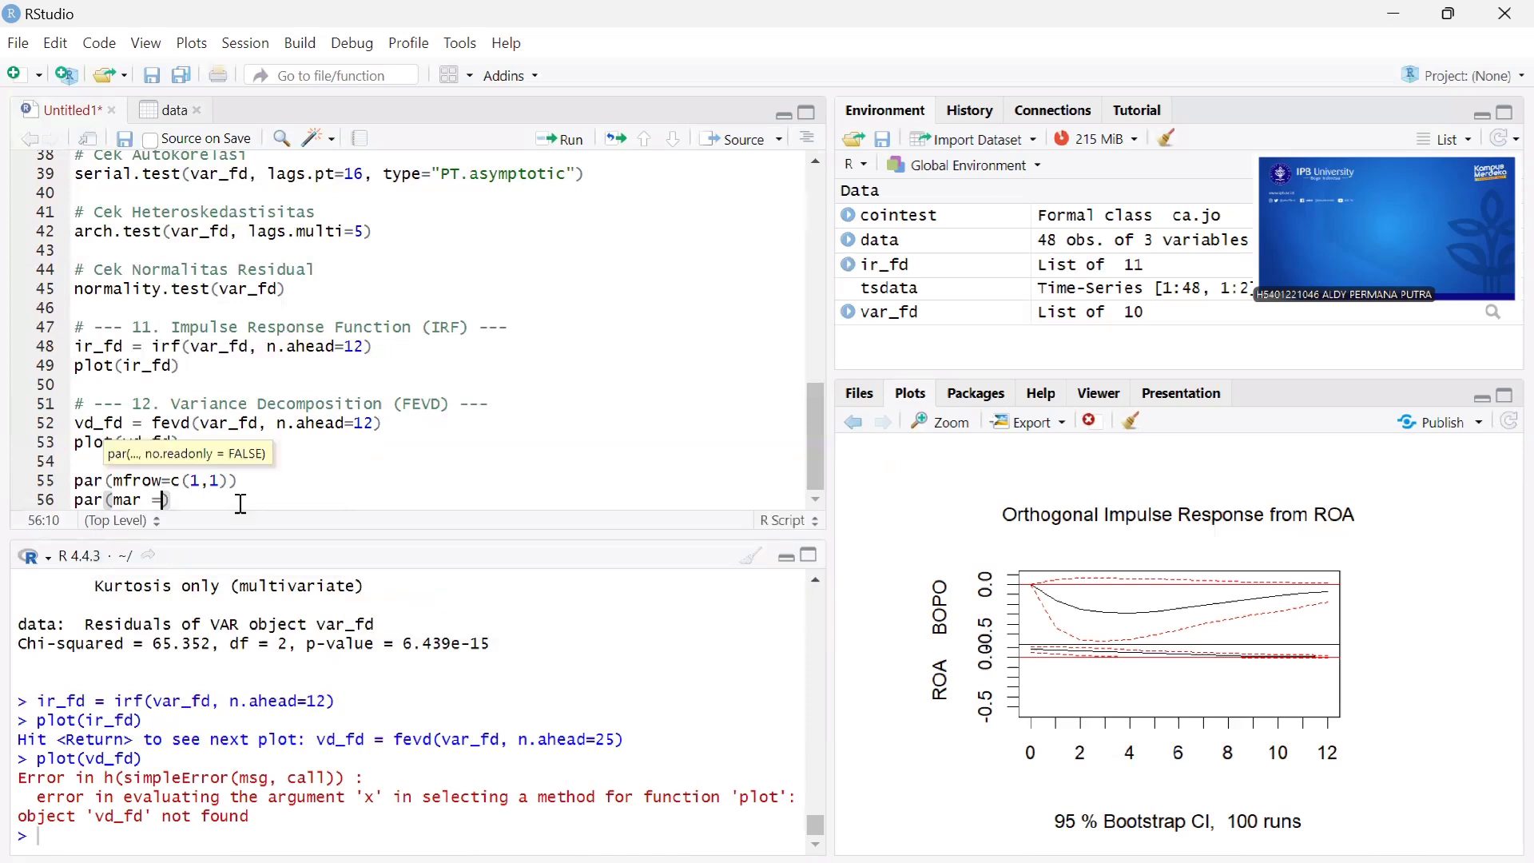
pyautogui.press('BackSpace')
pyautogui.press('BackSpace')
pyautogui.write('=c(5,4,4,3))')
pyautogui.press('Return')
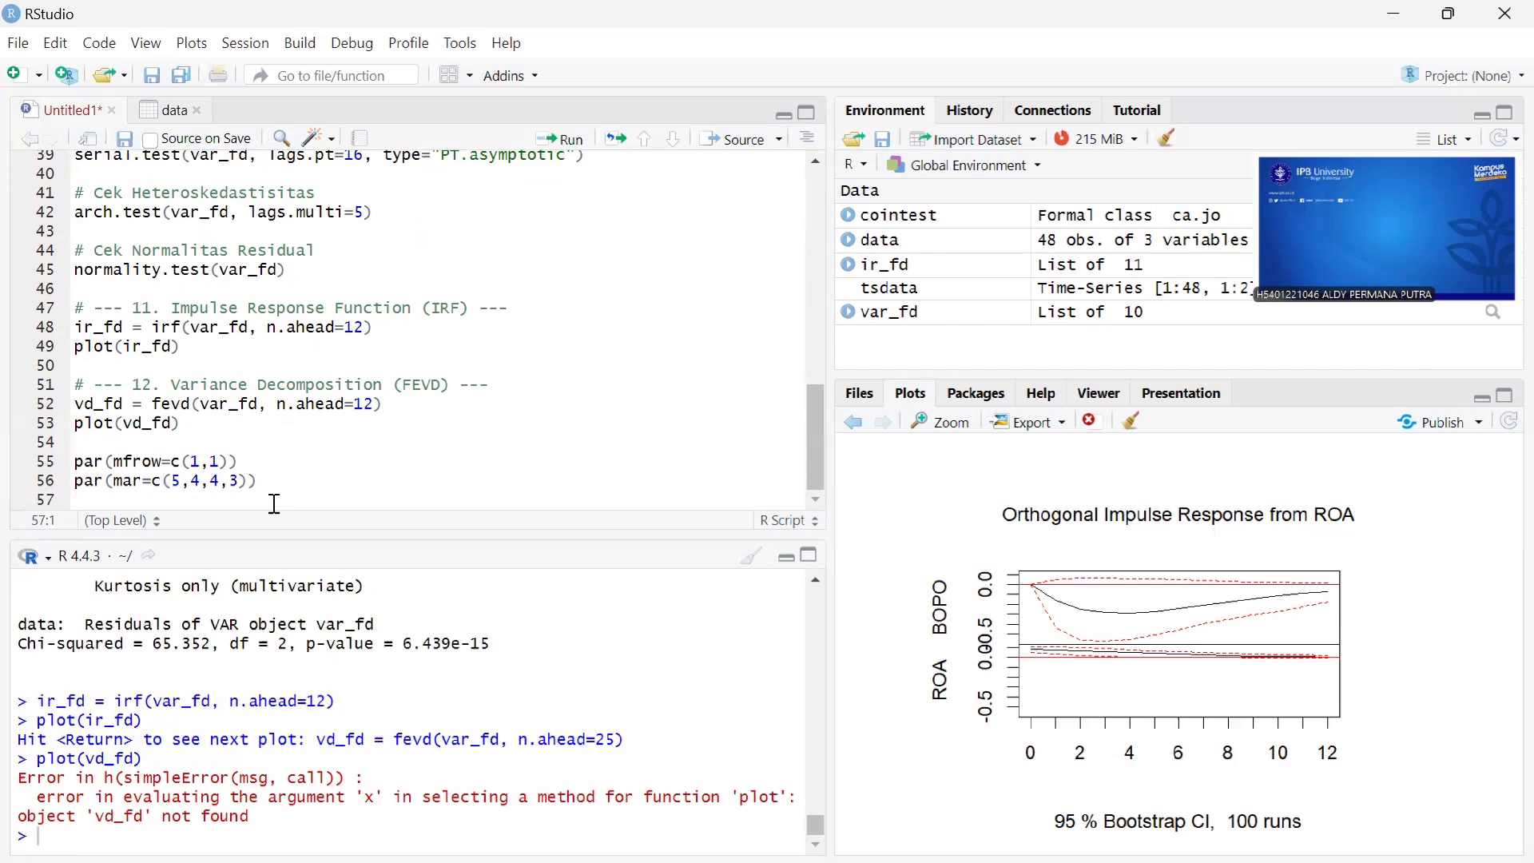
# Add the line plot(fevd_fd) below par(mar=c(5,4,4,3)) as the script's last line
pyautogui.write('plot')
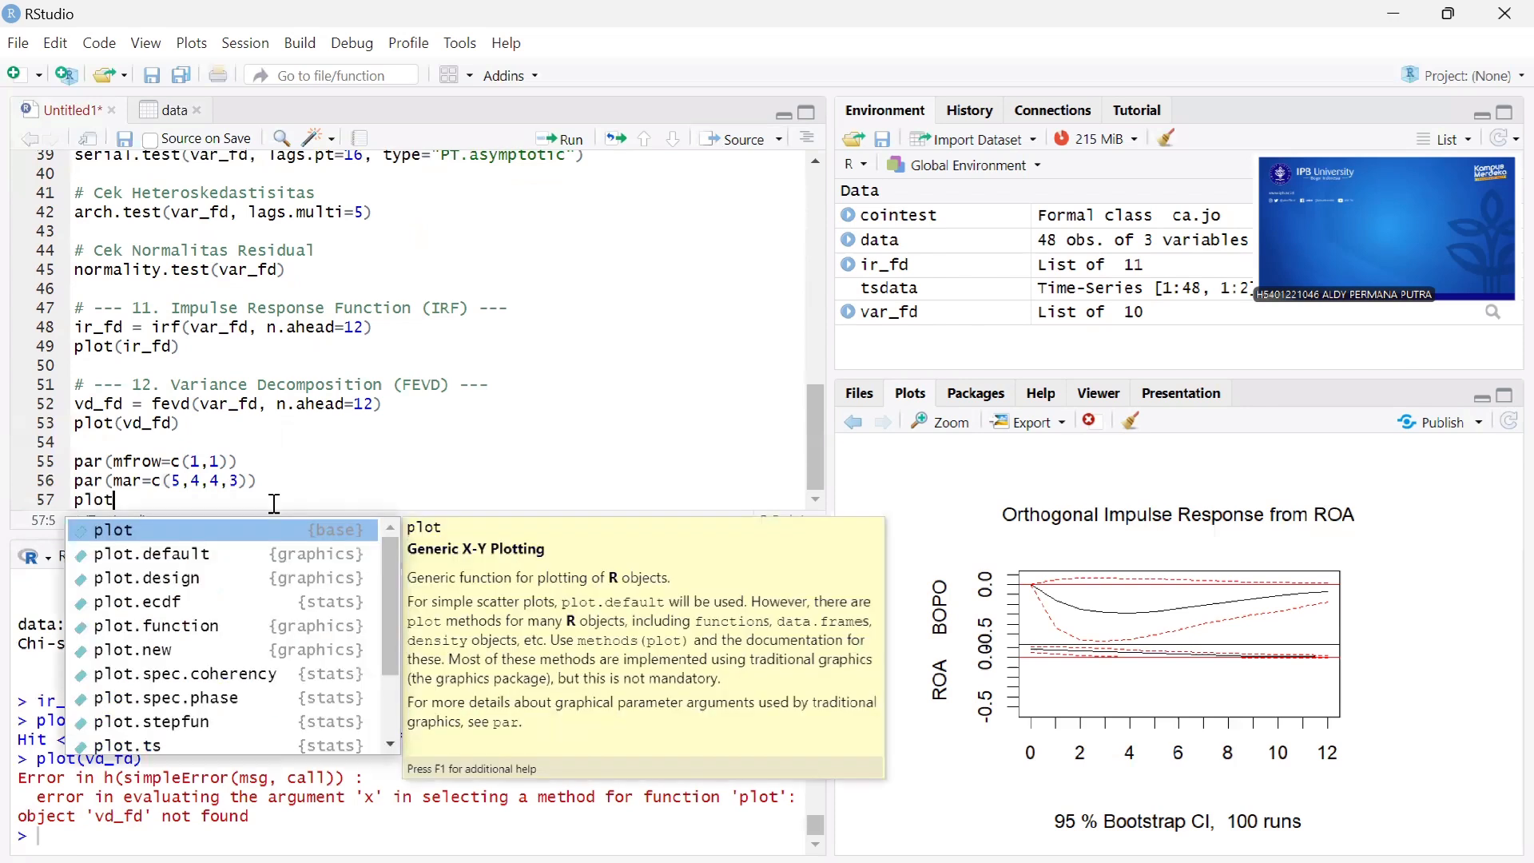
pyautogui.write('(')
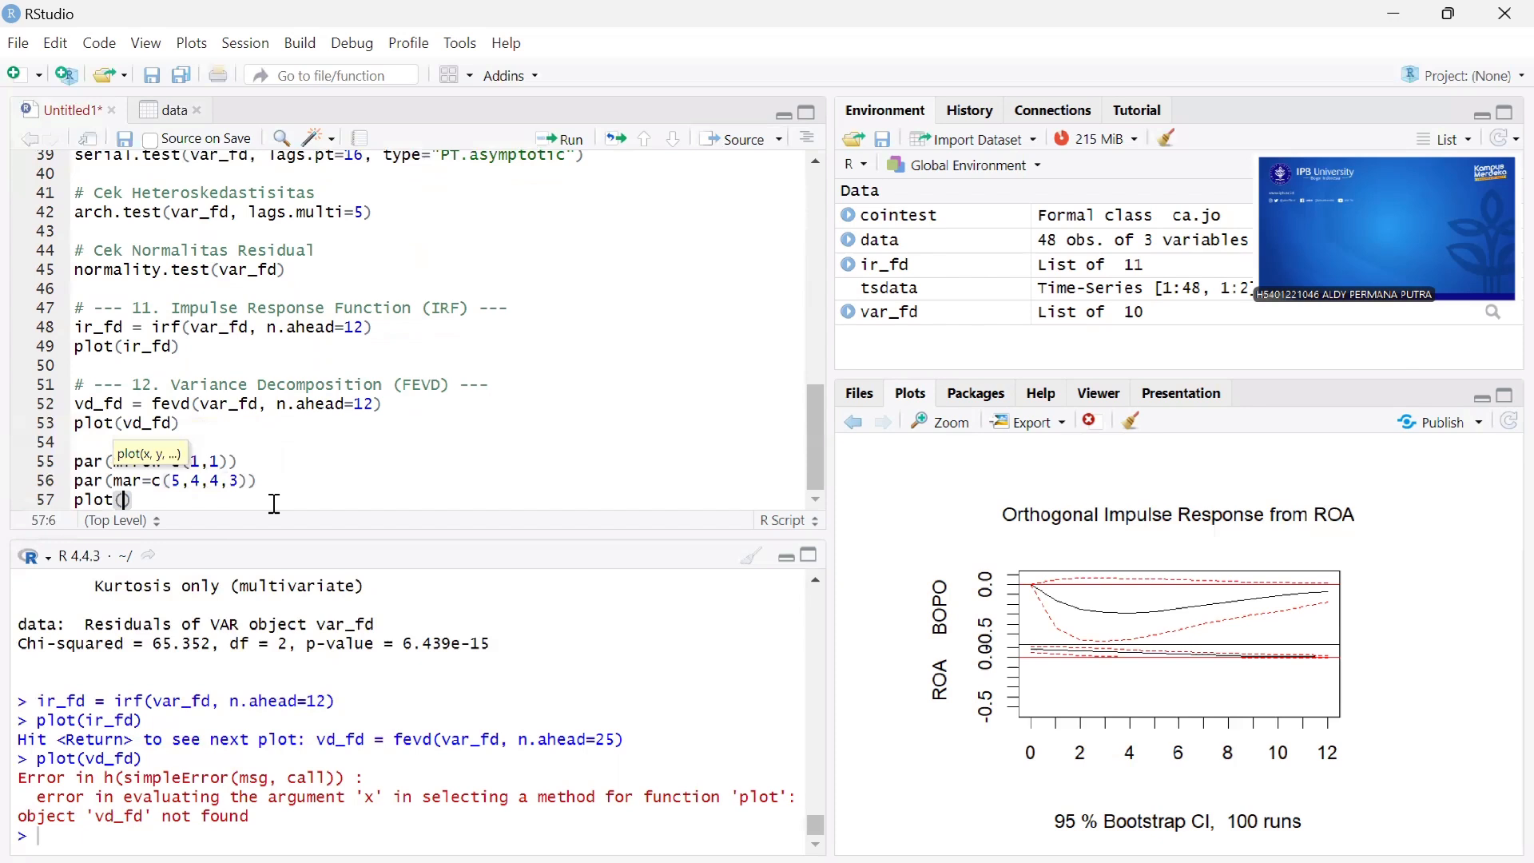
pyautogui.write('fevd_')
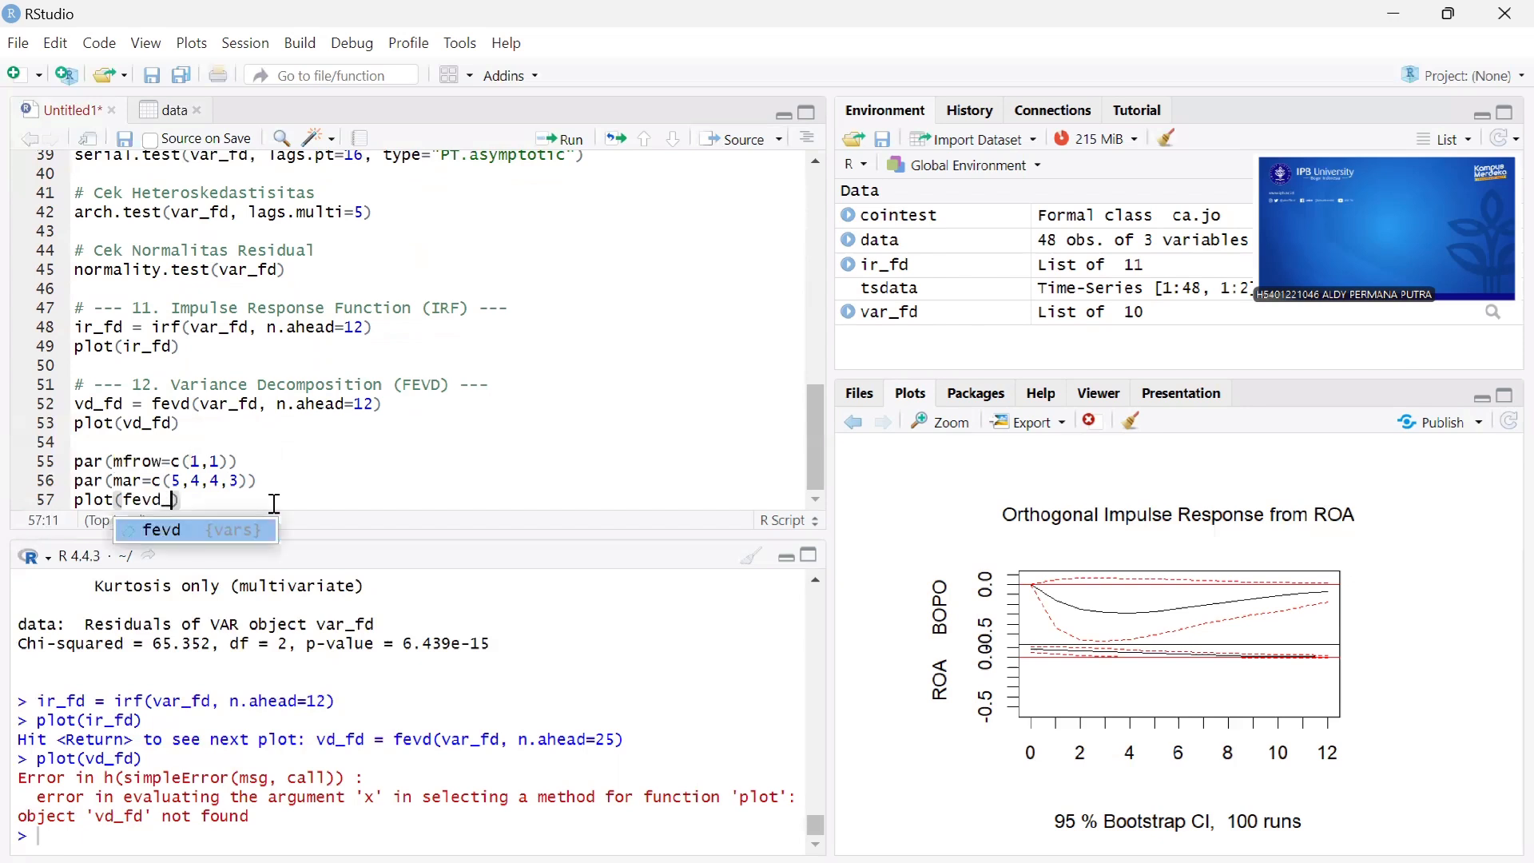
pyautogui.write('fd')
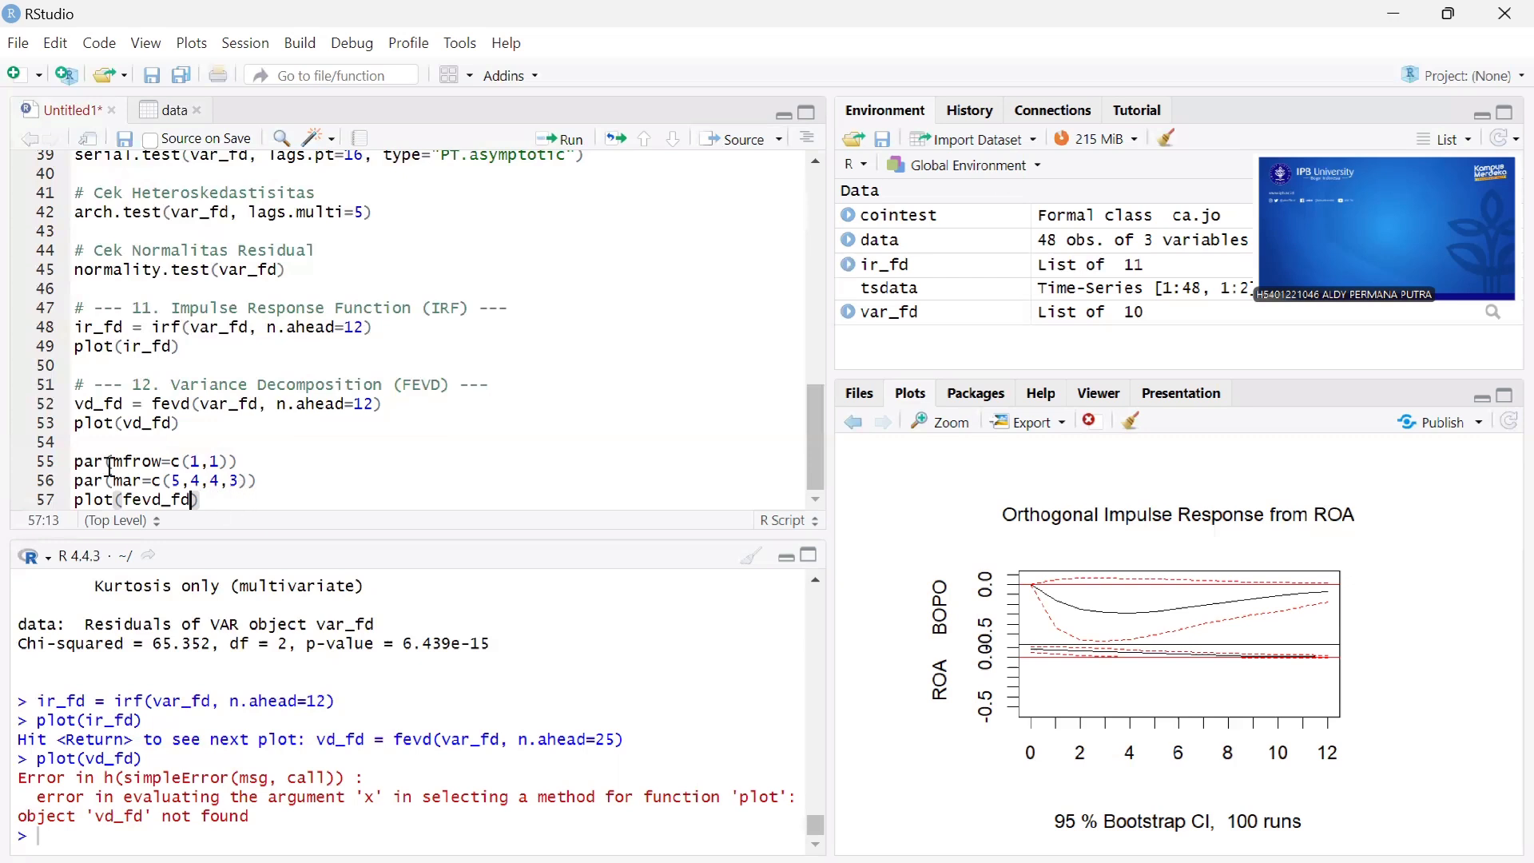
# Rename the variable assigned in the Variance Decomposition section from vd_fd to fevd_fd
pyautogui.click(82, 405)
pyautogui.keyDown('shift'); pyautogui.click(202, 418); pyautogui.keyUp('shift')
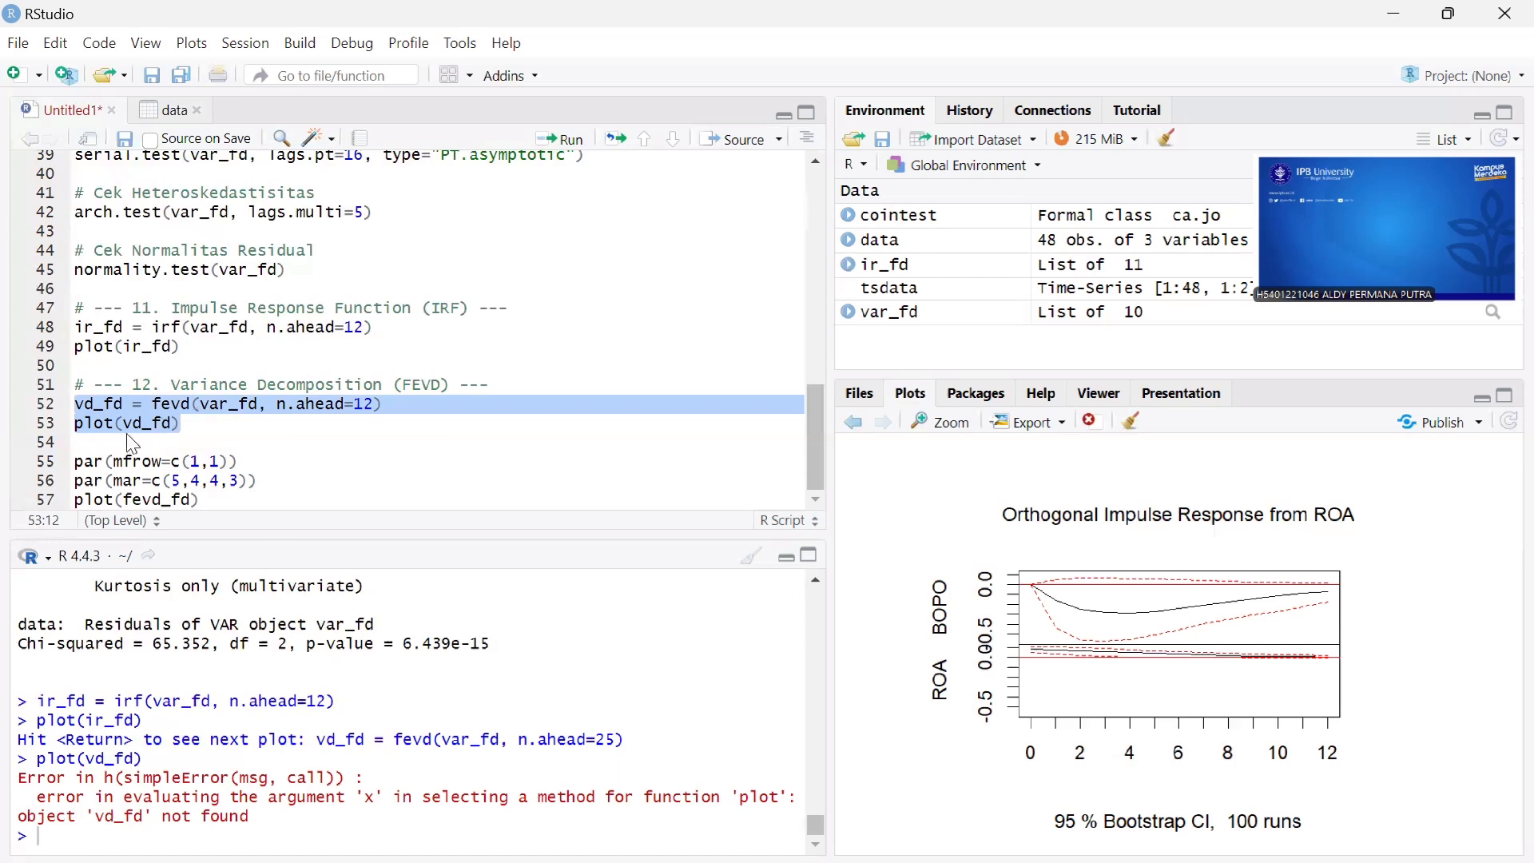
pyautogui.click(95, 405)
pyautogui.press('BackSpace')
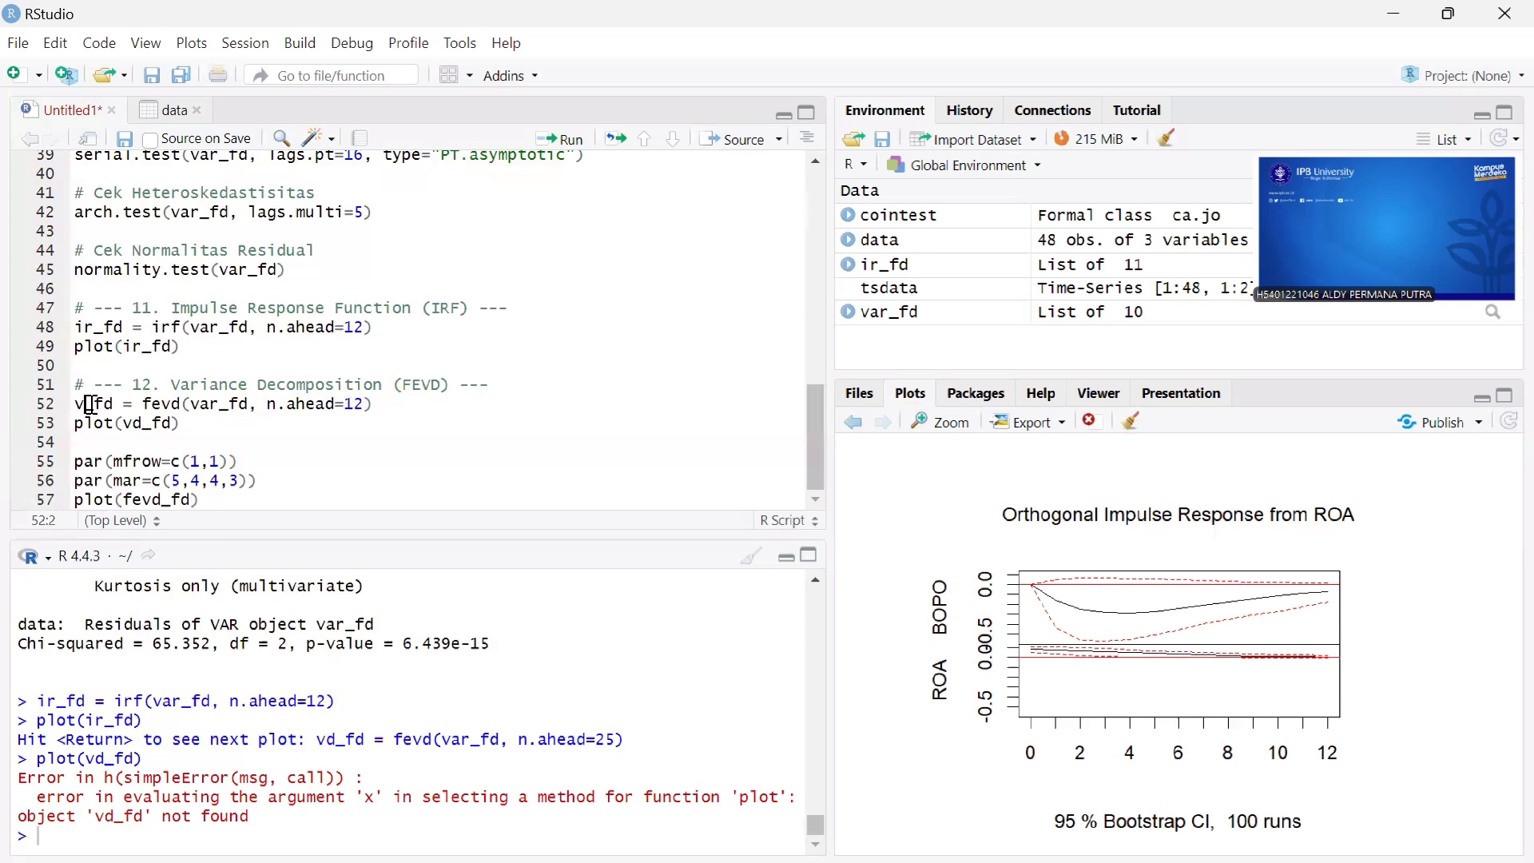
pyautogui.write('e')
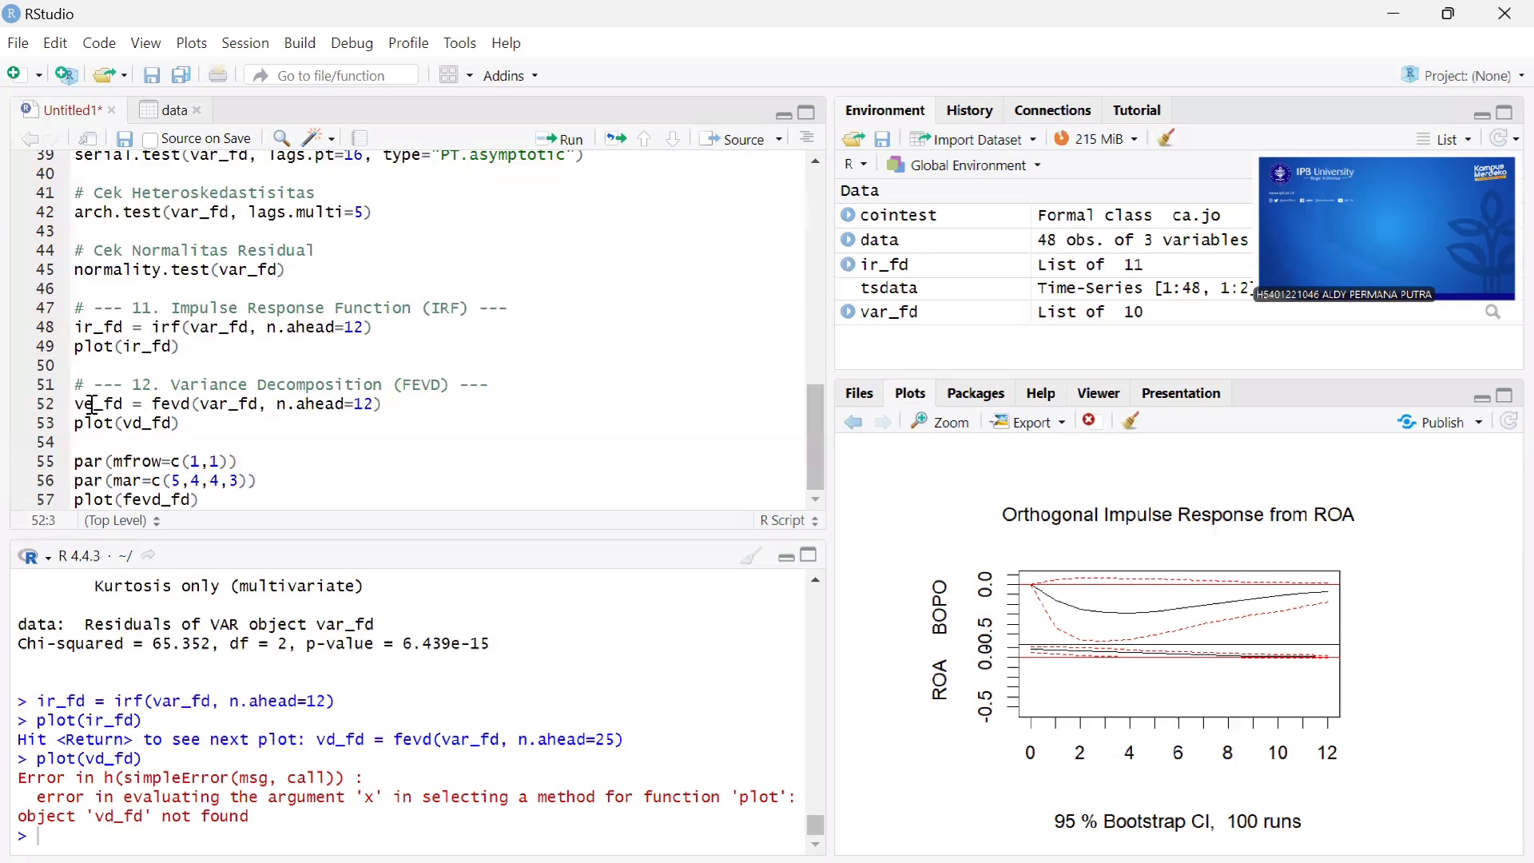
pyautogui.write('vd')
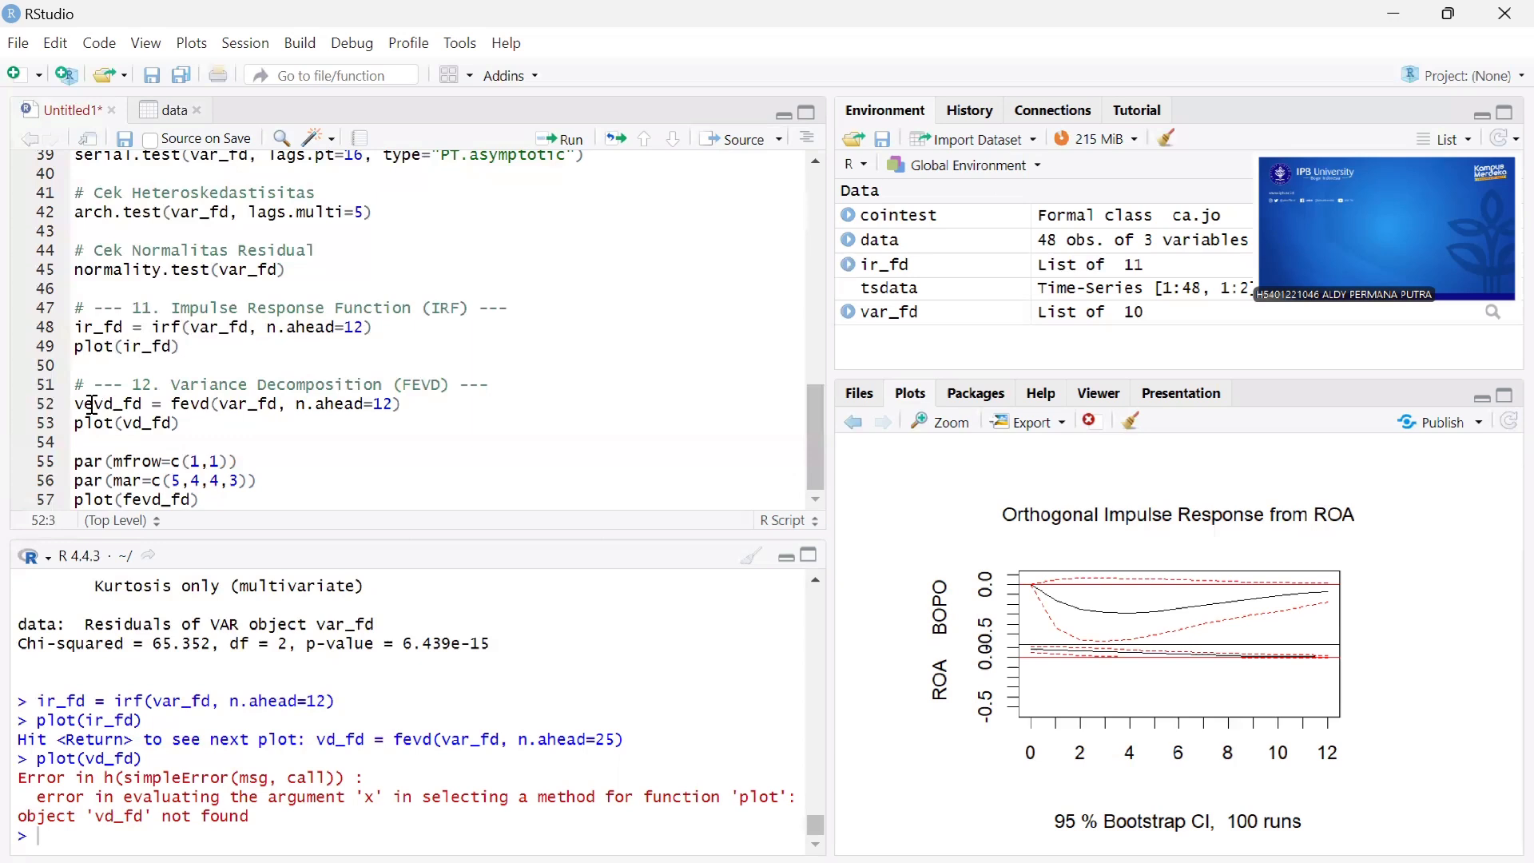
pyautogui.press('Left')
pyautogui.press('BackSpace')
pyautogui.write('f')
# Run the fevd_fd = fevd(var_fd, n.ahead=12) line together with plot(vd_fd)
pyautogui.click(76, 404)
pyautogui.keyDown('shift'); pyautogui.click(187, 426); pyautogui.keyUp('shift')
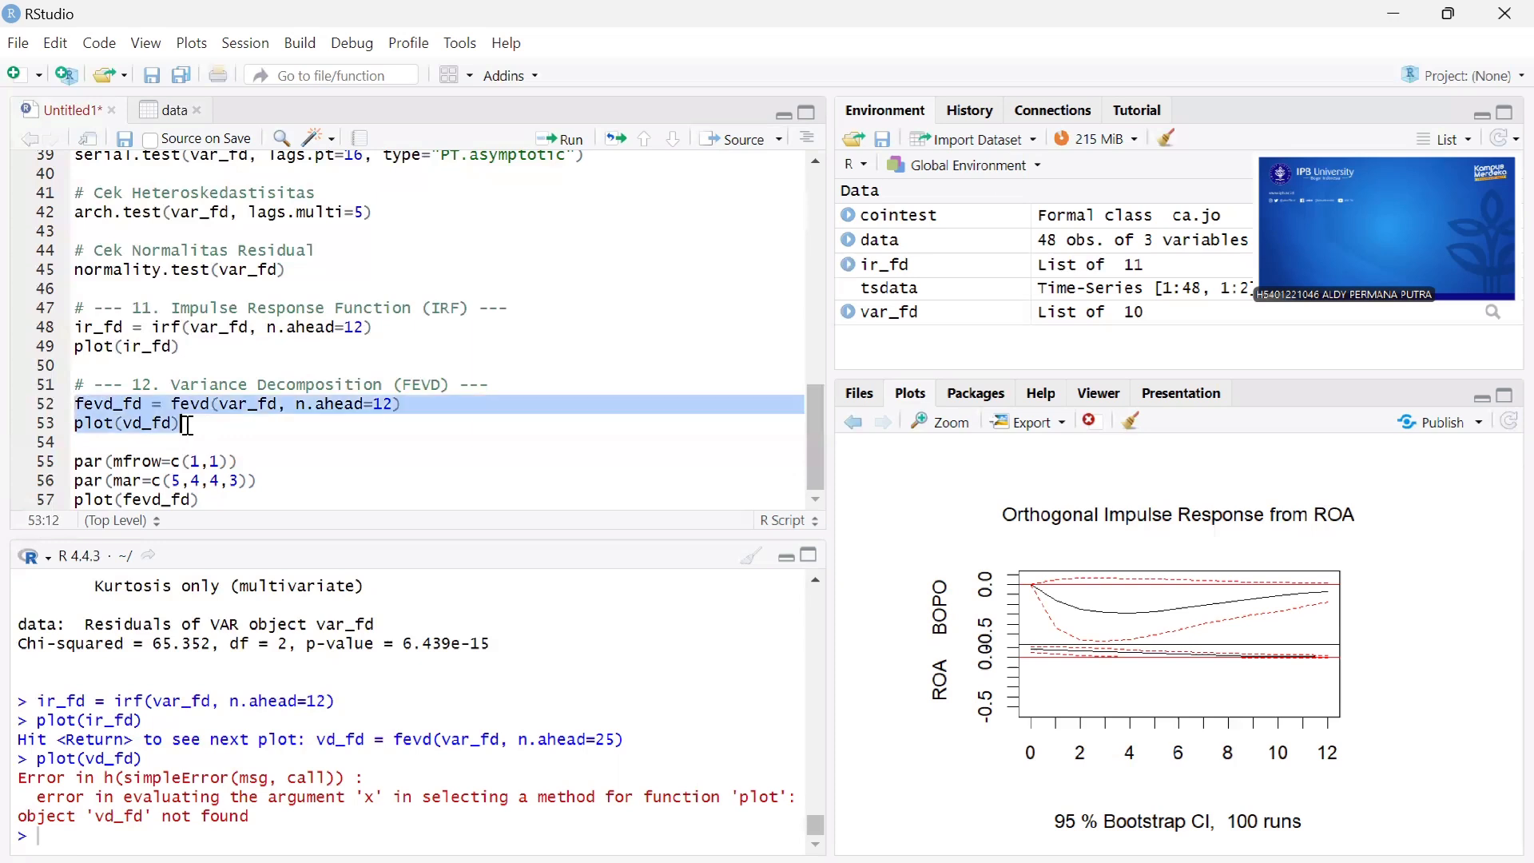
pyautogui.click(553, 149)
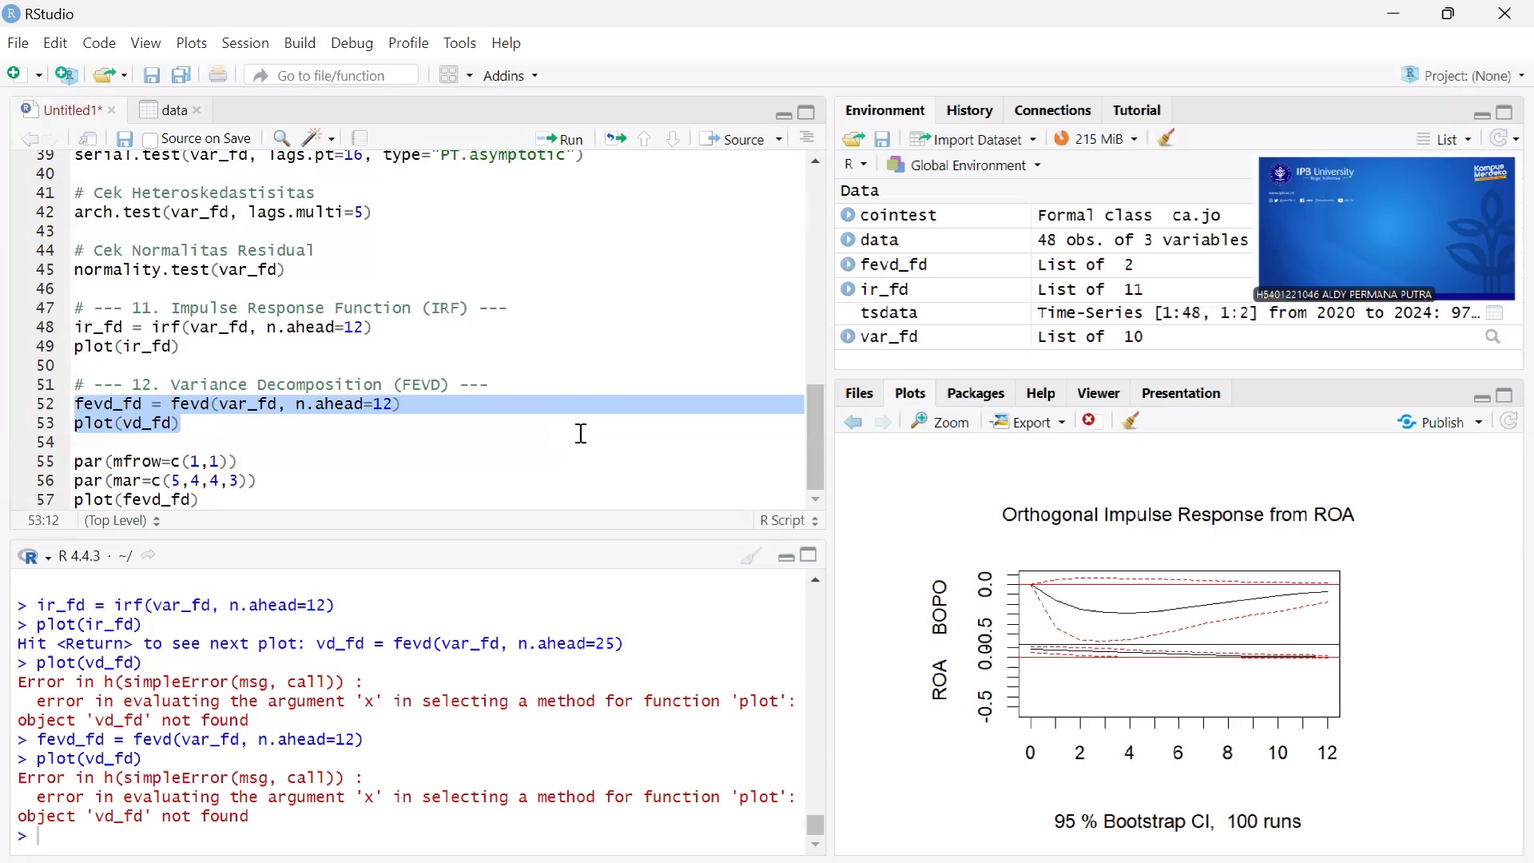
# Correct the plot call in the Variance Decomposition section to plot(fevd_fd) and run that section's two lines
pyautogui.click(141, 424)
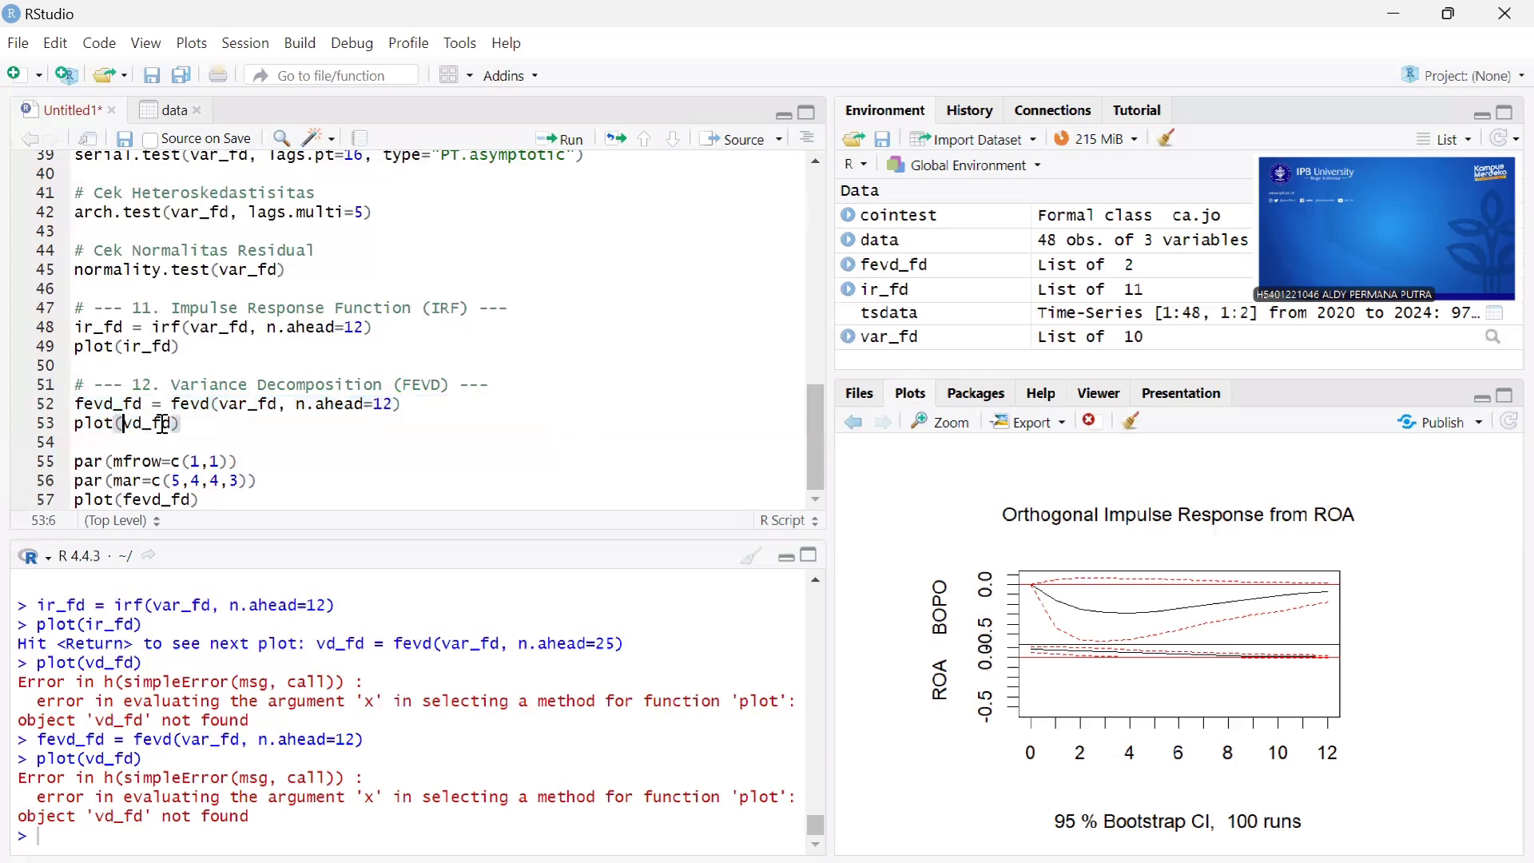
pyautogui.write('fe')
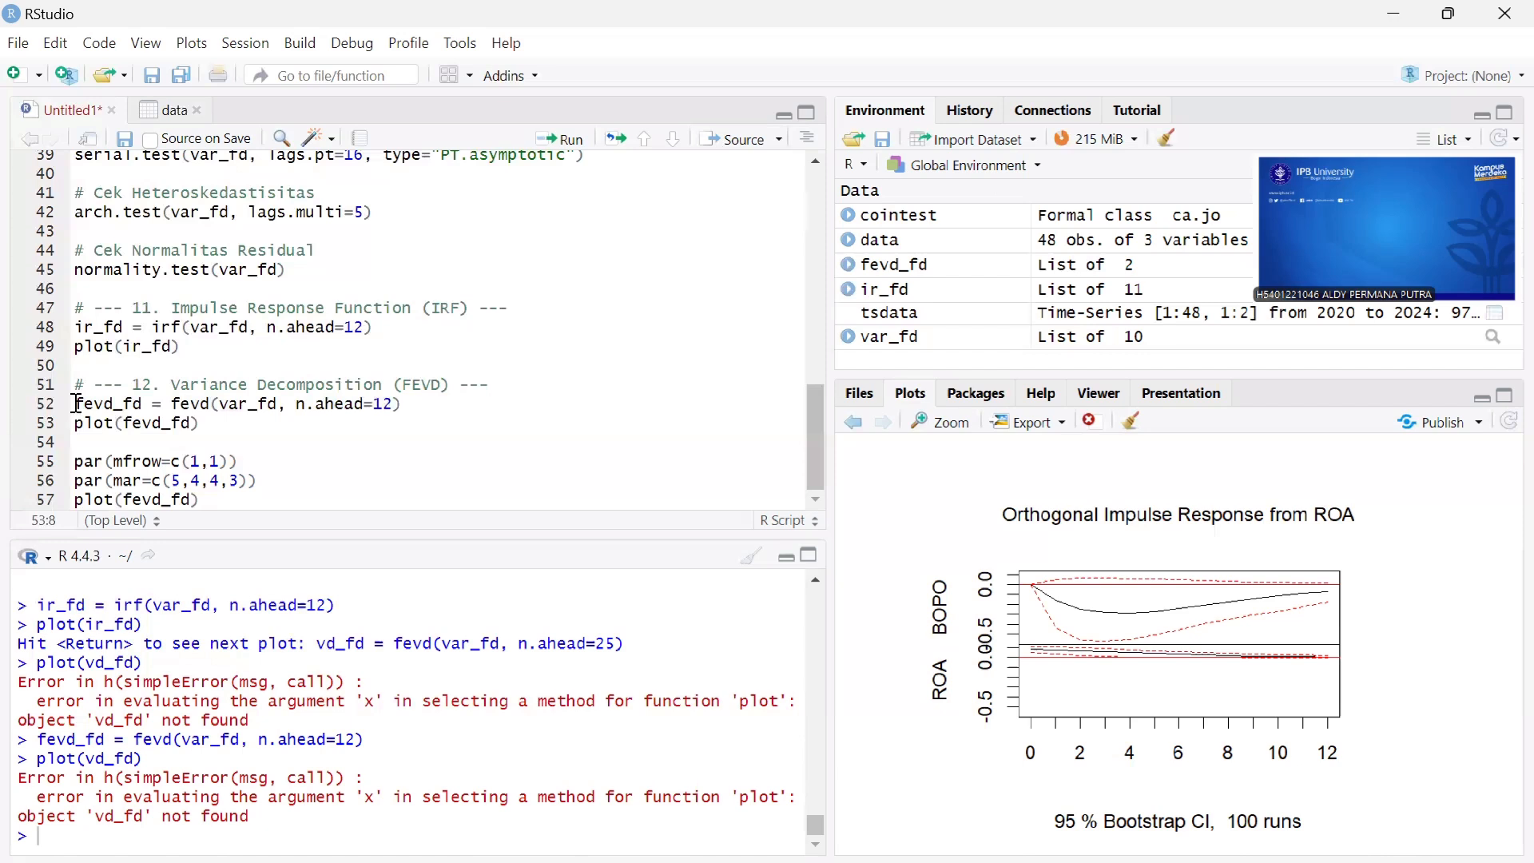
pyautogui.moveTo(75, 404); pyautogui.dragTo(250, 436)
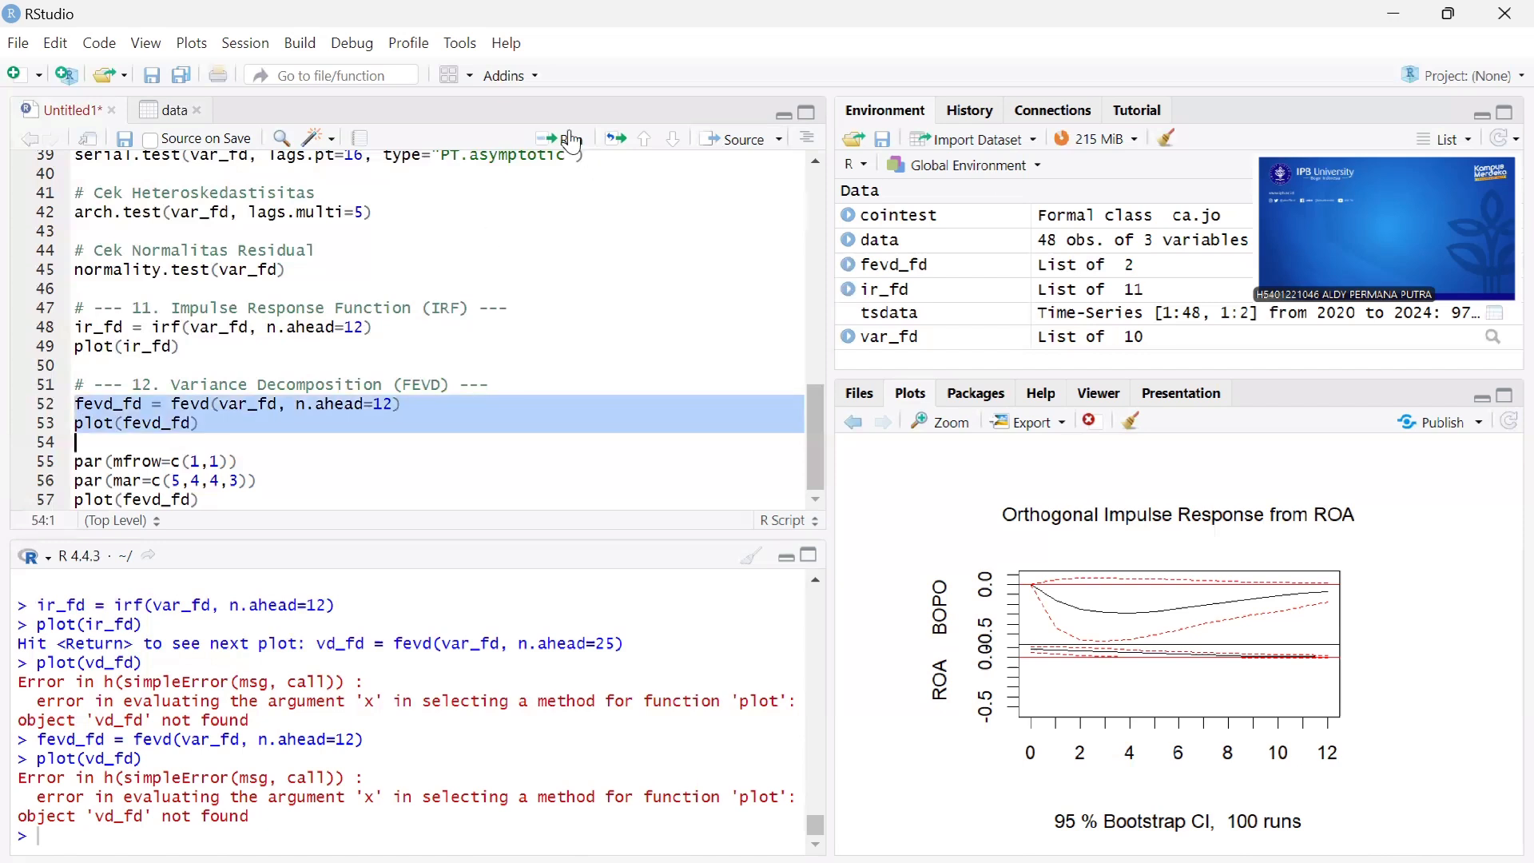
pyautogui.click(566, 140)
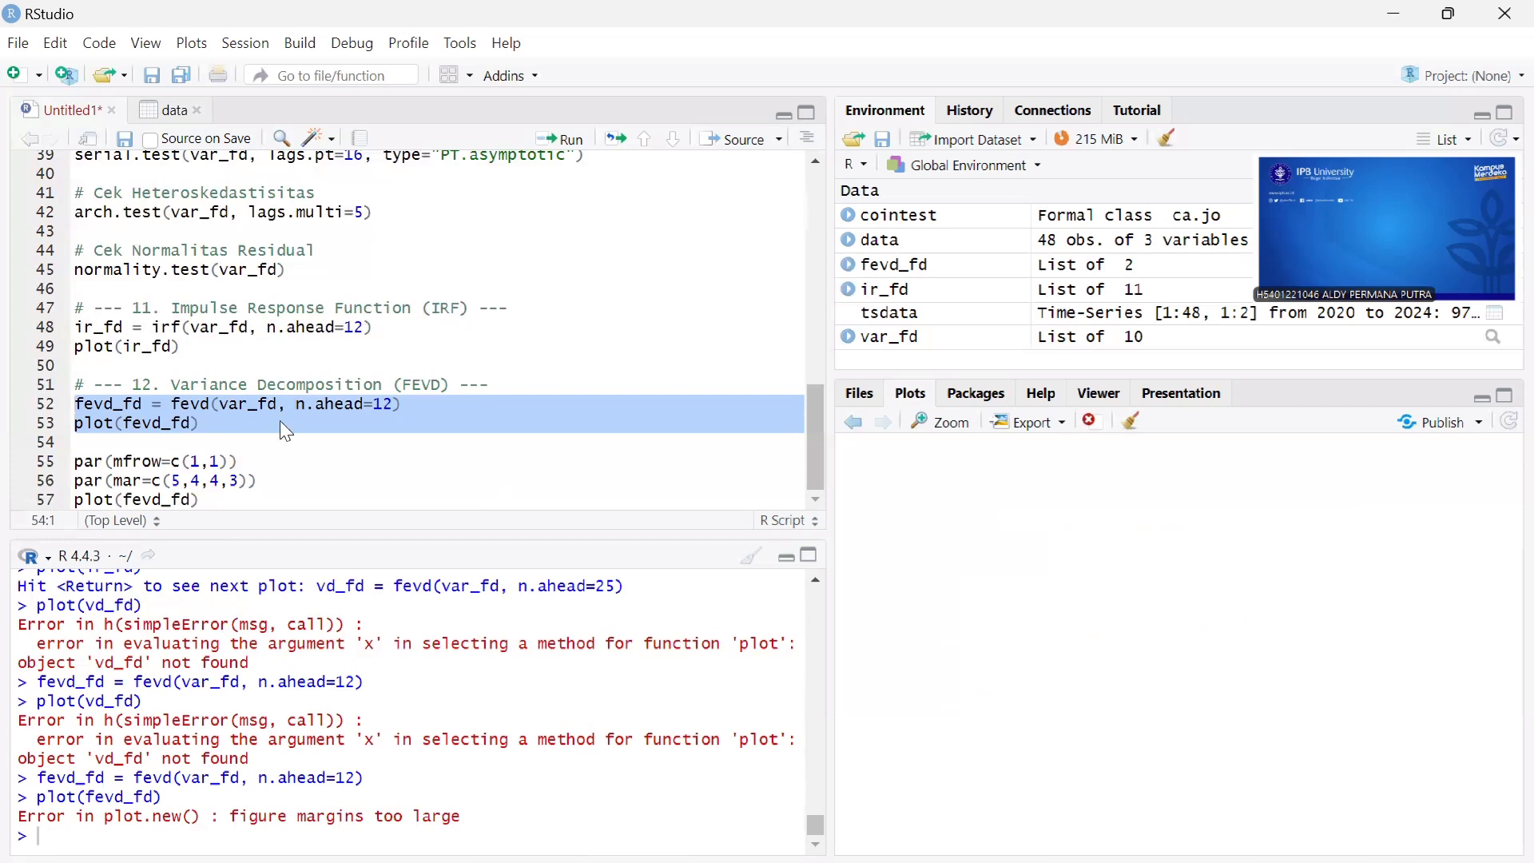
# Try running the fevd_fd assignment and the plot(fevd_fd) line of the Variance Decomposition section one at a time
pyautogui.click(77, 403)
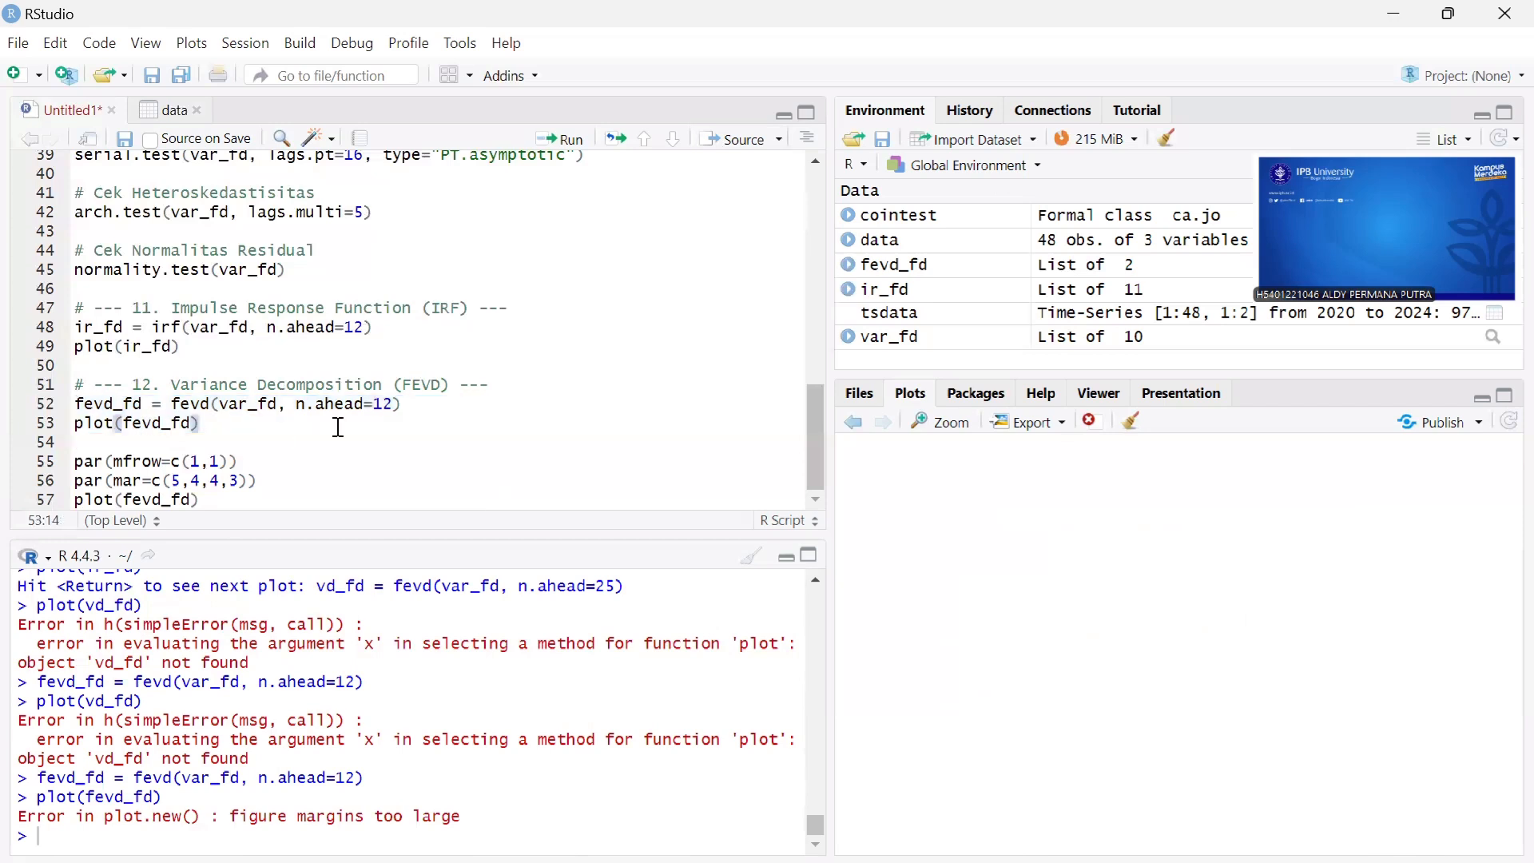
pyautogui.keyDown('shift'); pyautogui.click(409, 404); pyautogui.keyUp('shift')
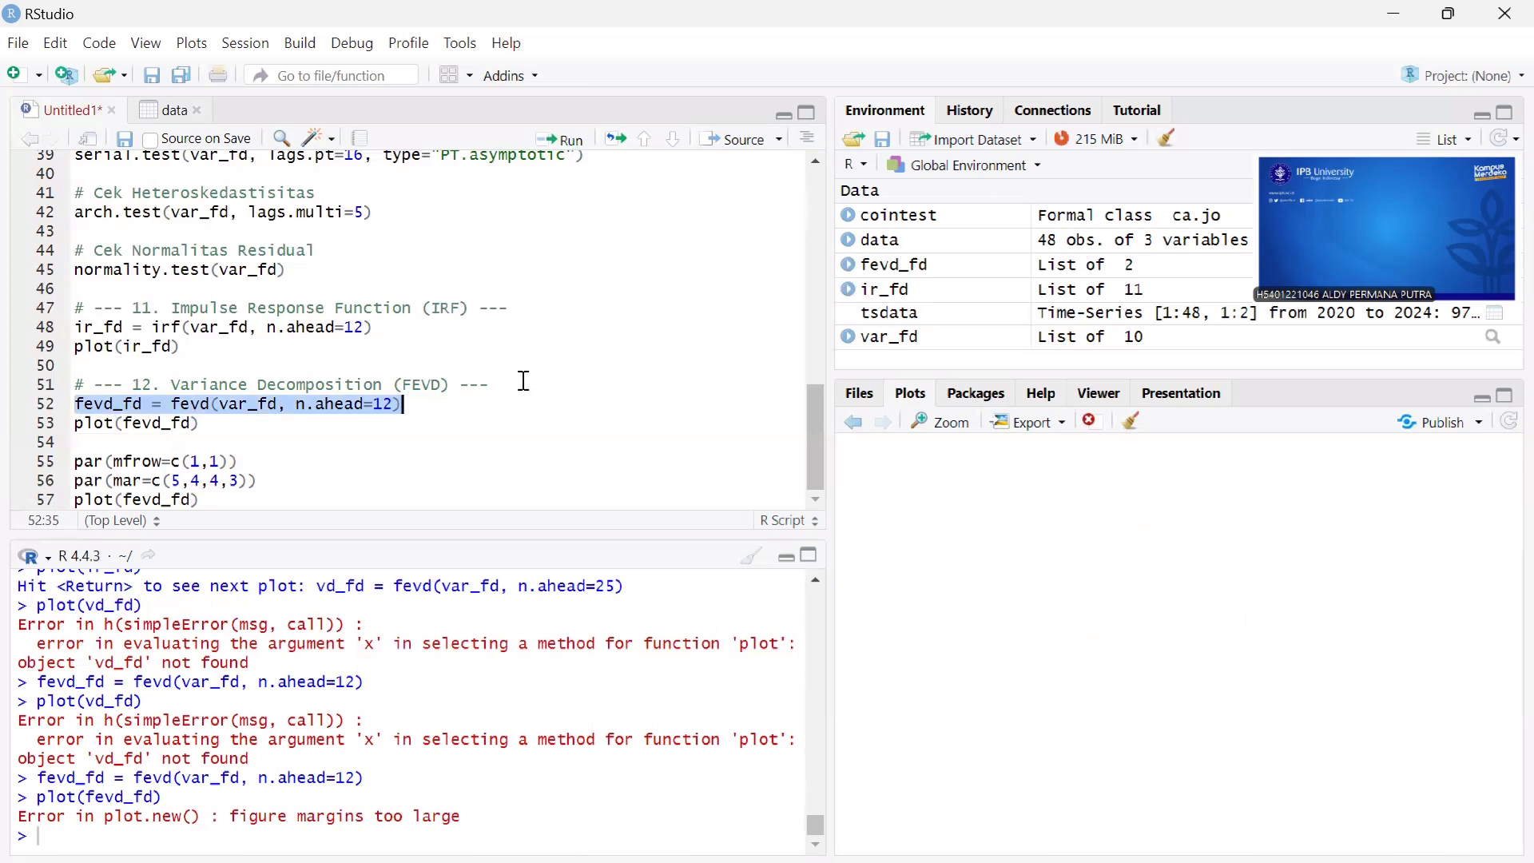
pyautogui.hotkey('ctrl', 'Return')
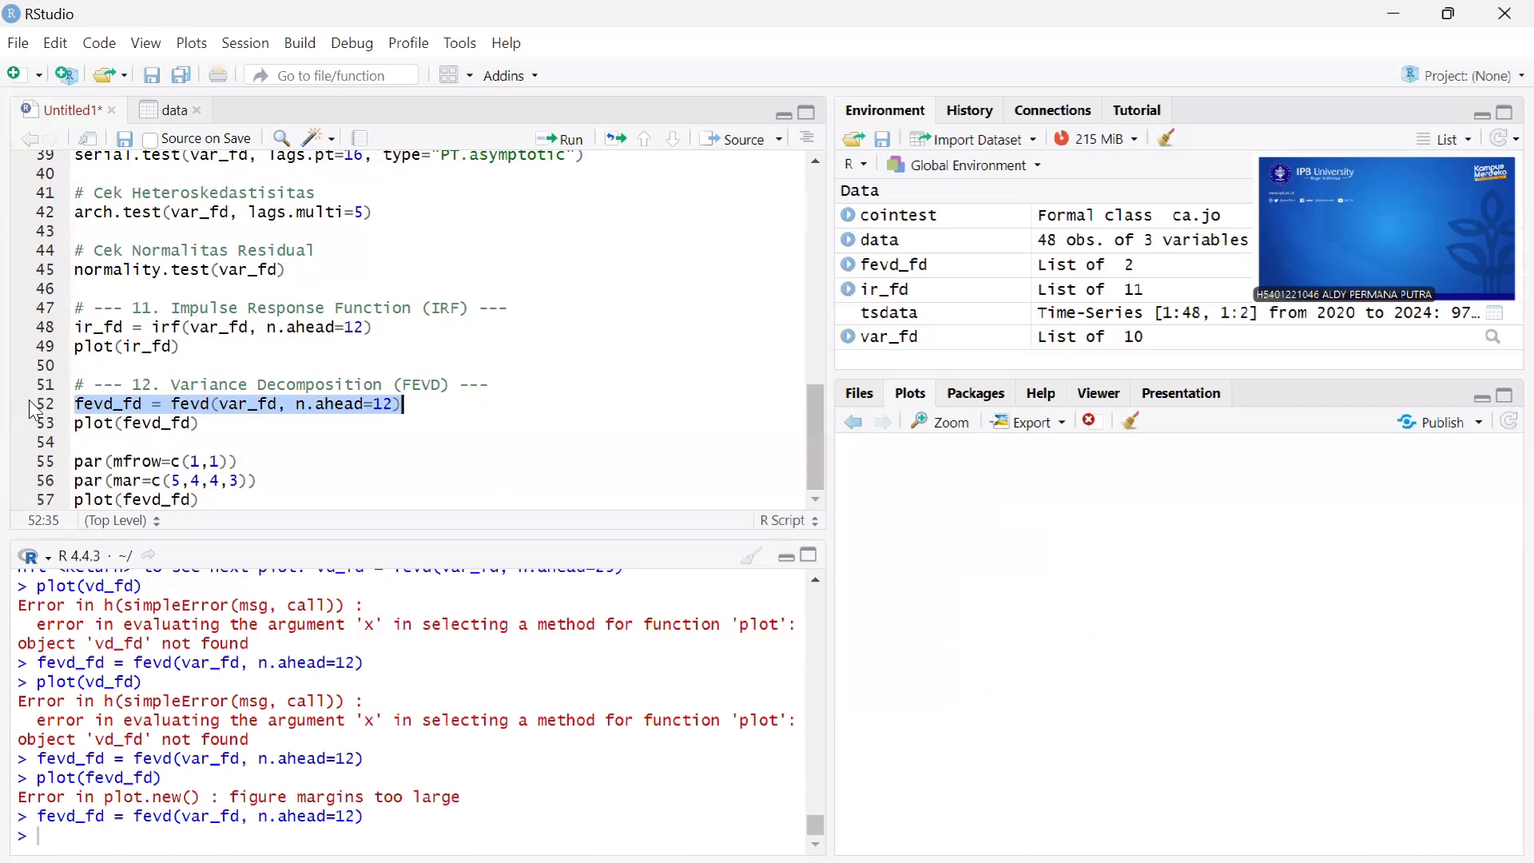
pyautogui.click(75, 421)
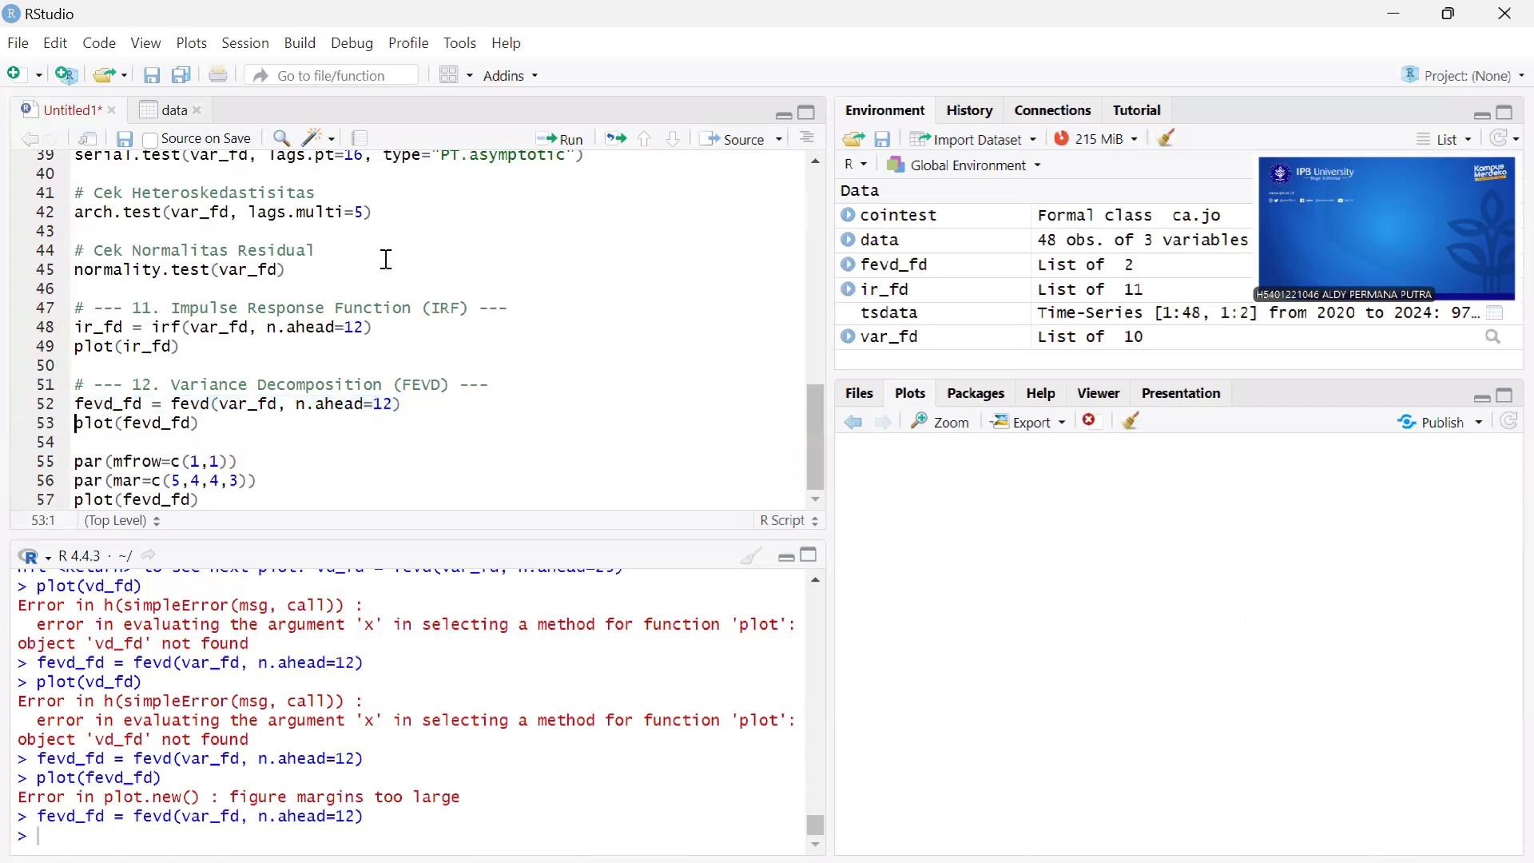
pyautogui.hotkey('shift', 'End')
pyautogui.click(562, 140)
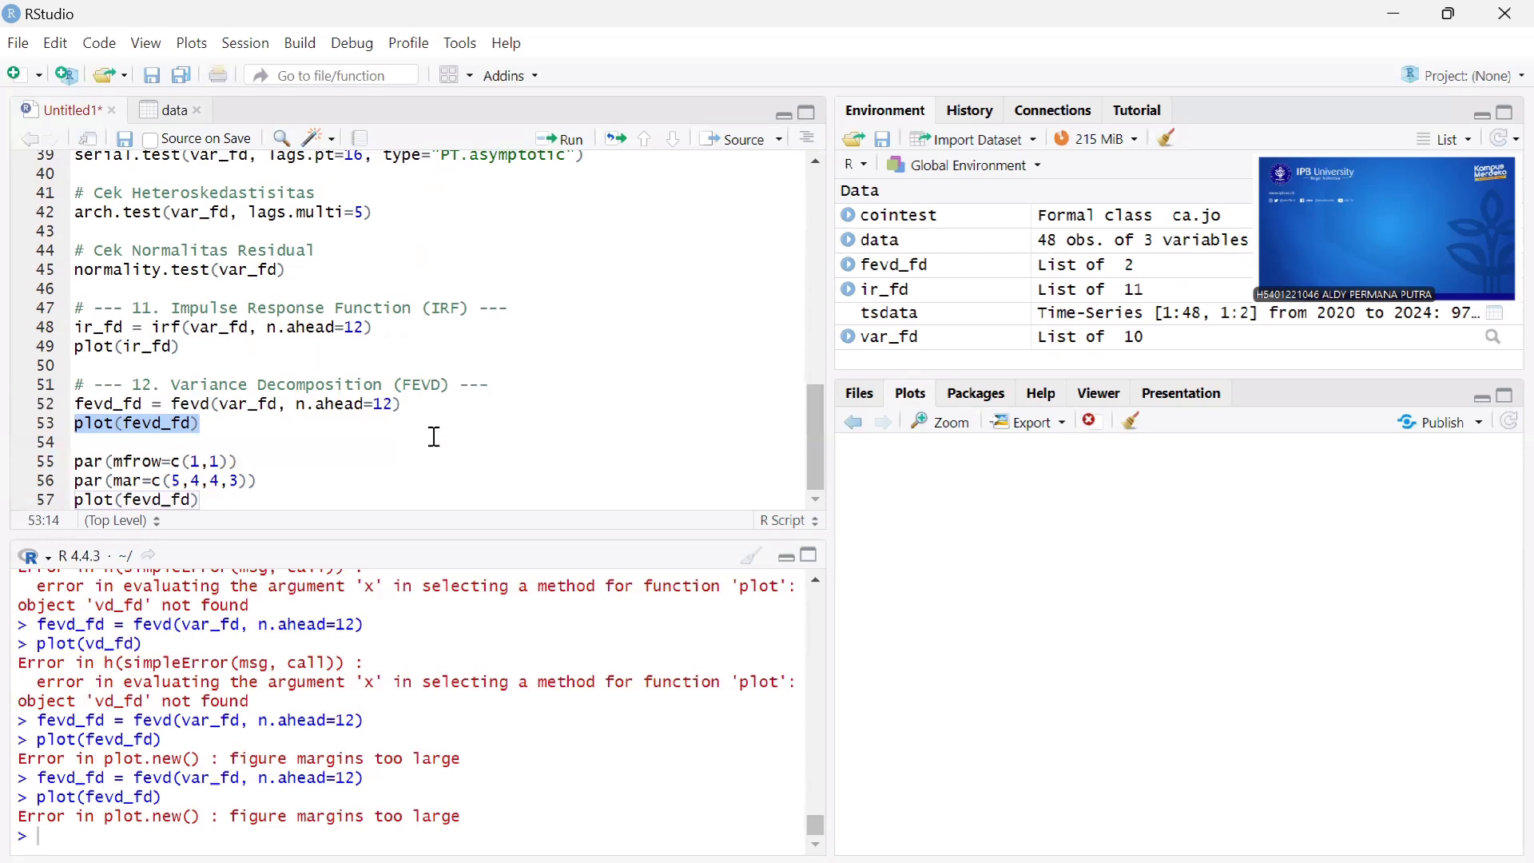
# Try running both Variance Decomposition lines, the fevd_fd assignment and plot(fevd_fd), together again
pyautogui.click(74, 404)
pyautogui.keyDown('shift'); pyautogui.click(210, 424); pyautogui.keyUp('shift')
pyautogui.click(568, 143)
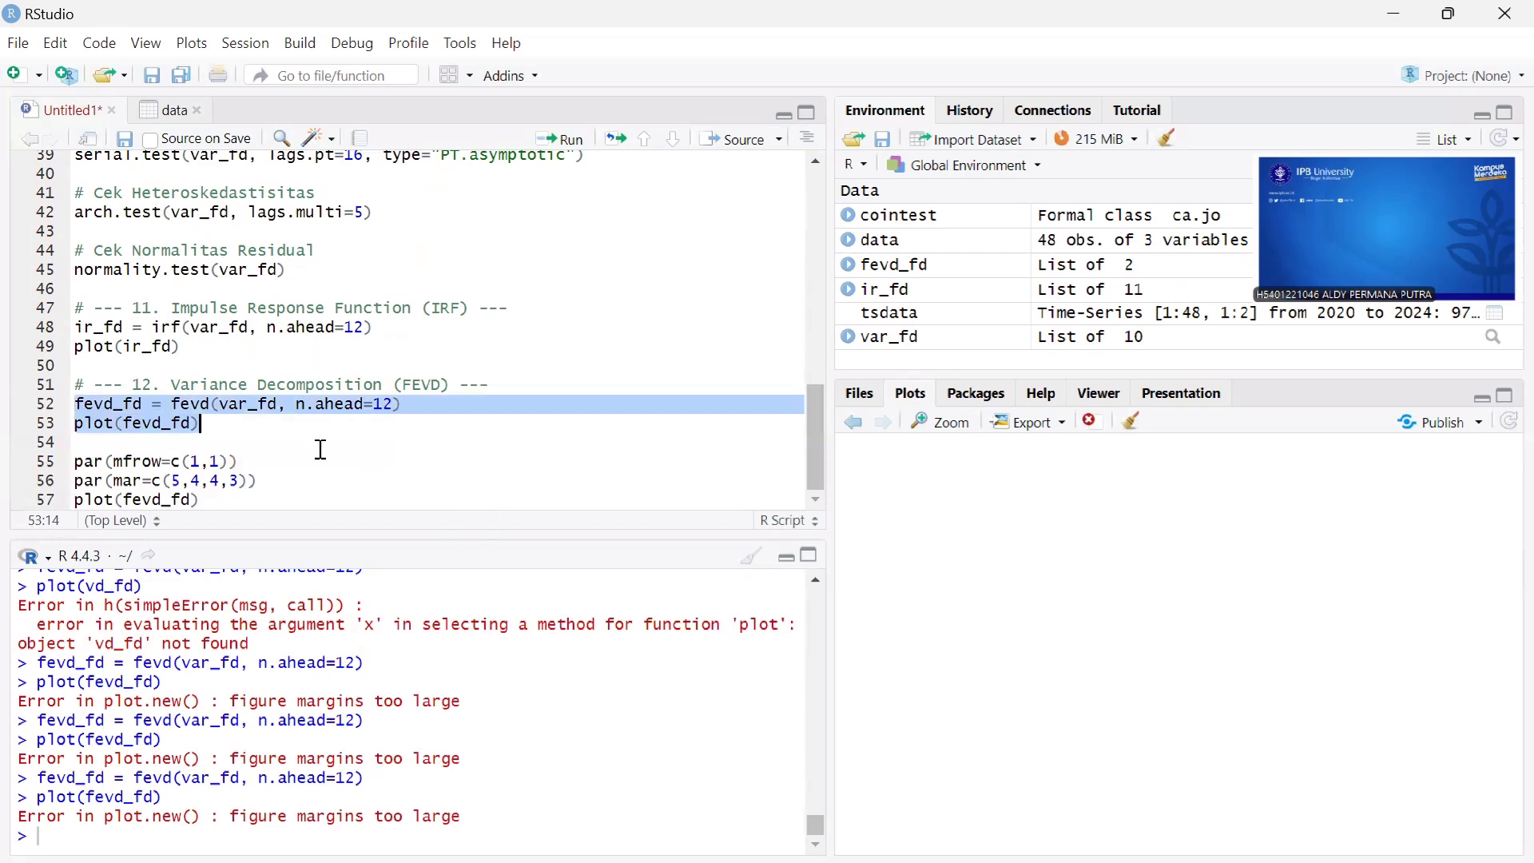
pyautogui.click(257, 431)
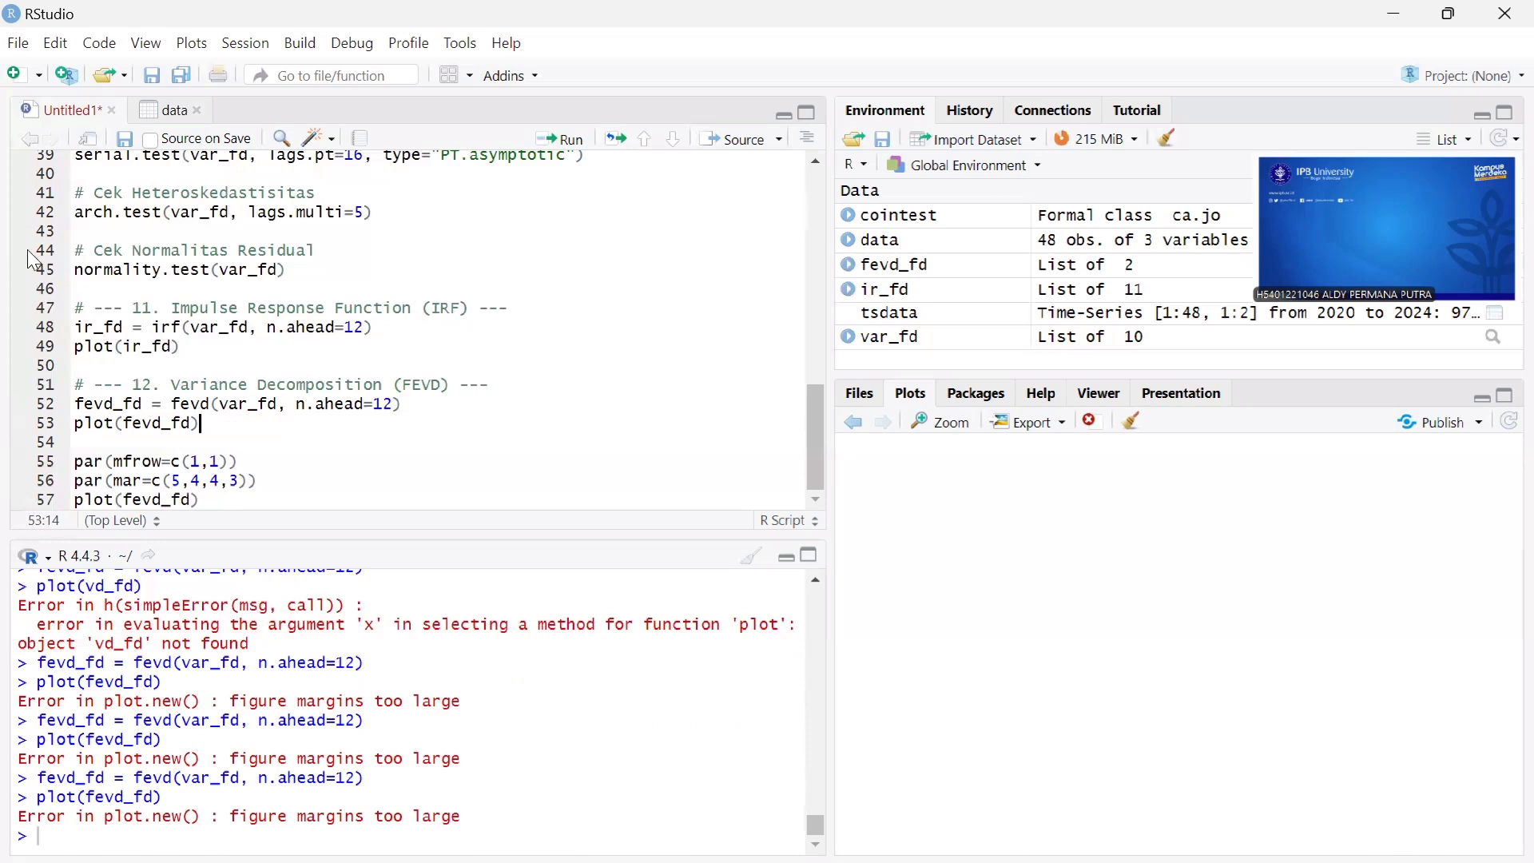
# Rerun the Impulse Response Function lines, ir_fd = irf(var_fd, n.ahead=12) and plot(ir_fd)
pyautogui.click(78, 315)
pyautogui.moveTo(199, 358)
pyautogui.mouseDown()
pyautogui.moveTo(79, 316)
pyautogui.moveTo(185, 358)
pyautogui.moveTo(169, 357)
pyautogui.mouseUp()
pyautogui.click(84, 327)
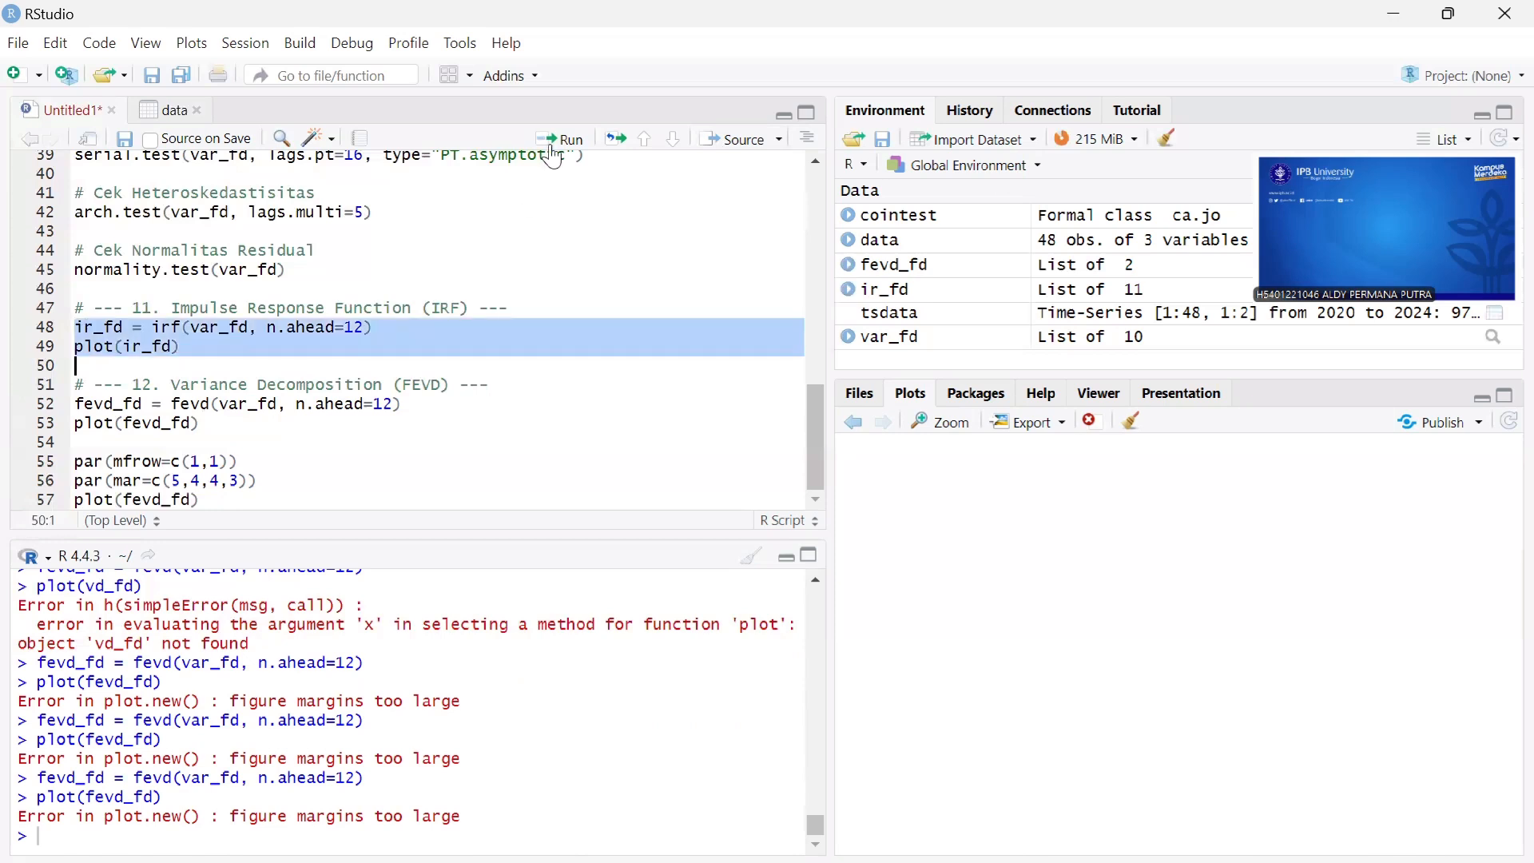
pyautogui.hotkey('ctrl', 'Return')
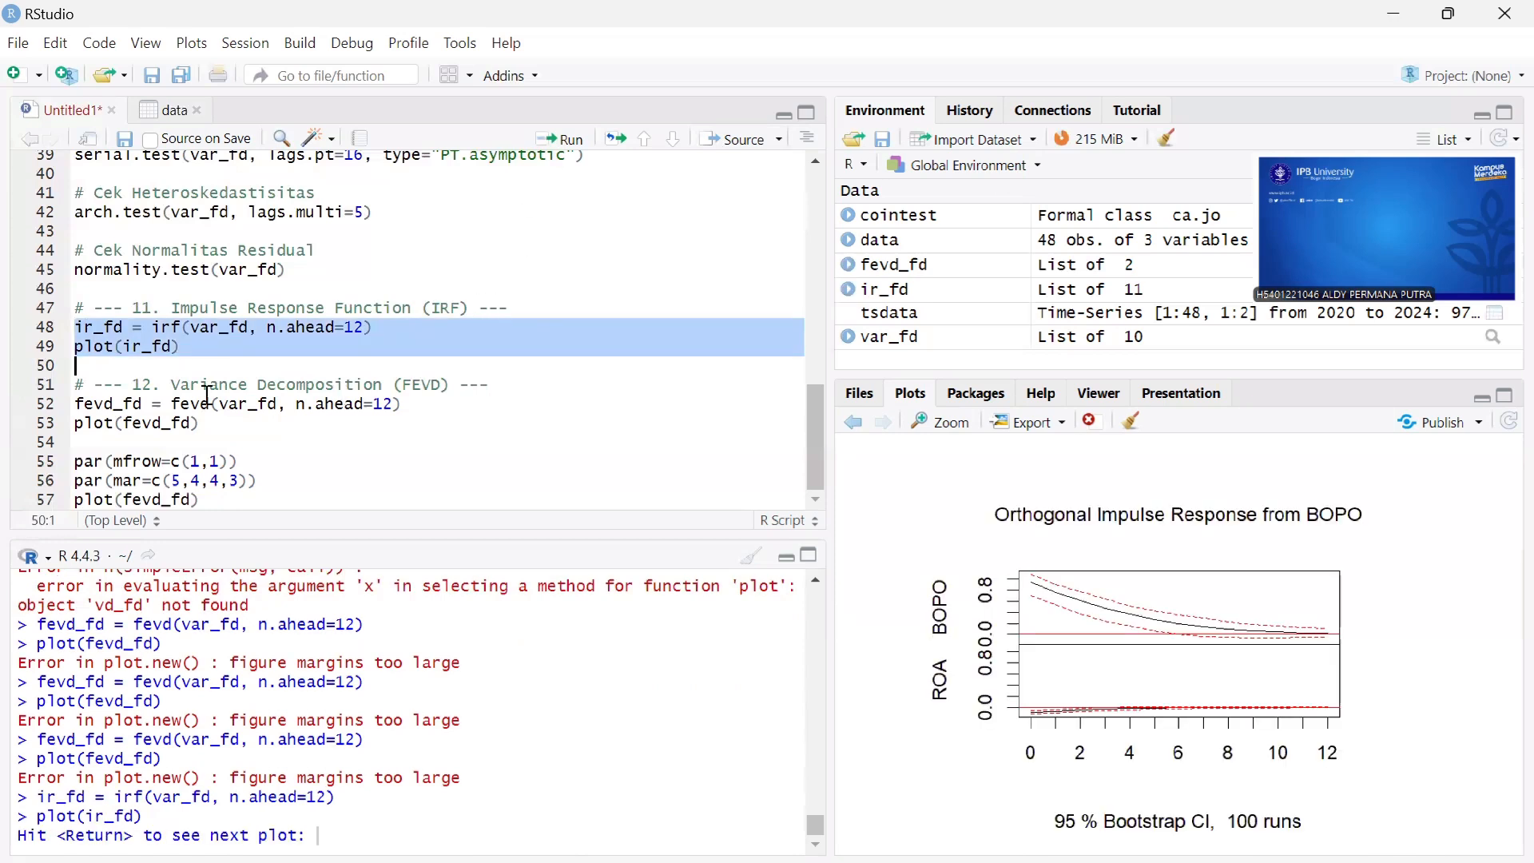
# Try to run the fevd_fd assignment and plot(fevd_fd) while the impulse response plot prompt is pending
pyautogui.moveTo(76, 403); pyautogui.dragTo(211, 404)
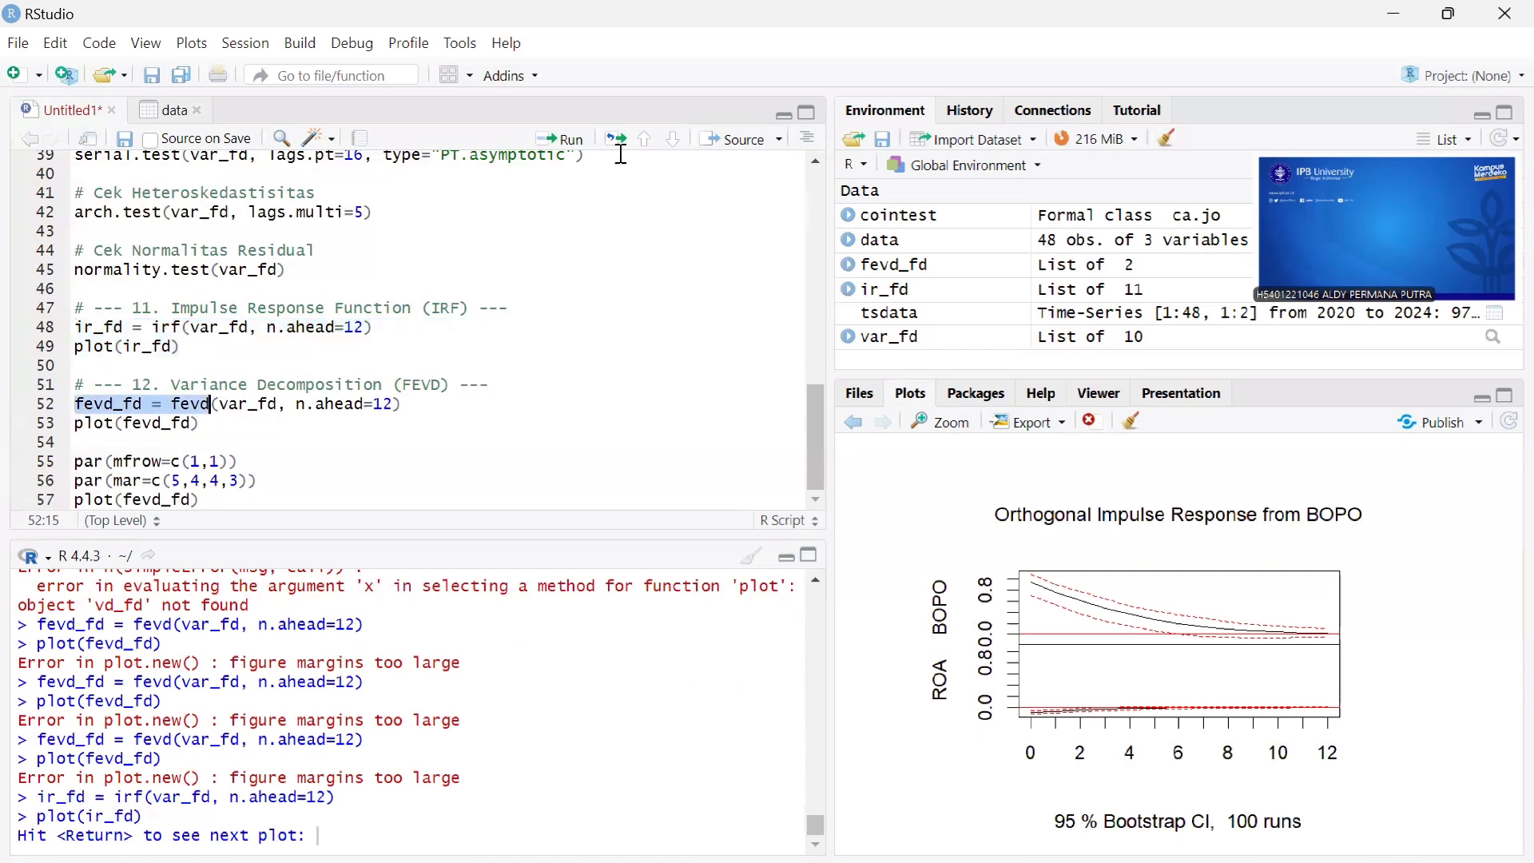
pyautogui.hotkey('shift', 'Down')
pyautogui.hotkey('ctrl', 'Return')
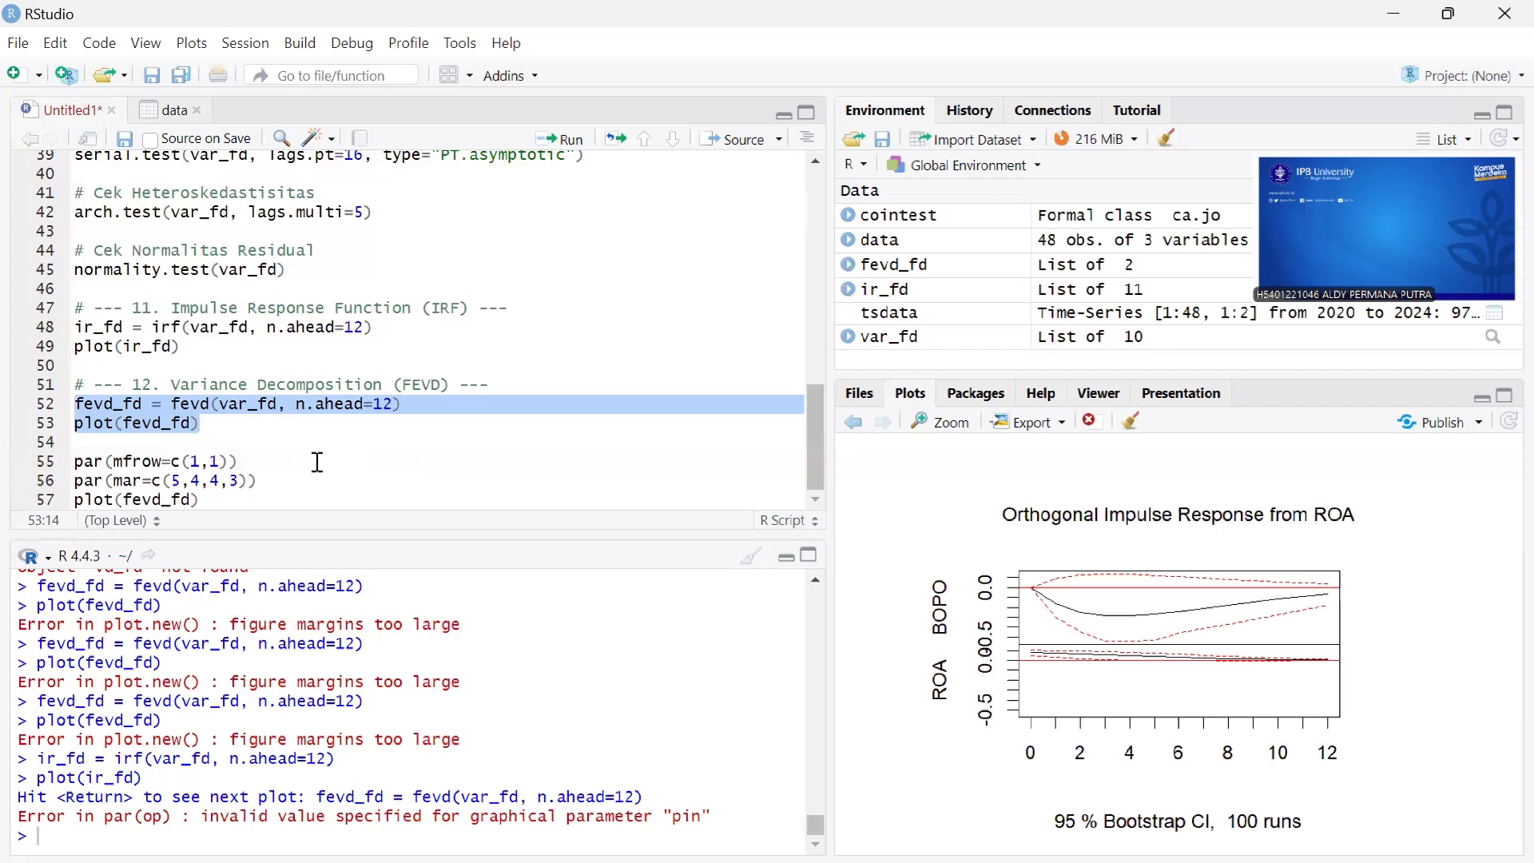
# Run the script's last three lines, par(mfrow=c(1,1)), par(mar=c(5,4,4,3)) and plot(fevd_fd), to draw the variance decomposition plots
pyautogui.click(537, 380)
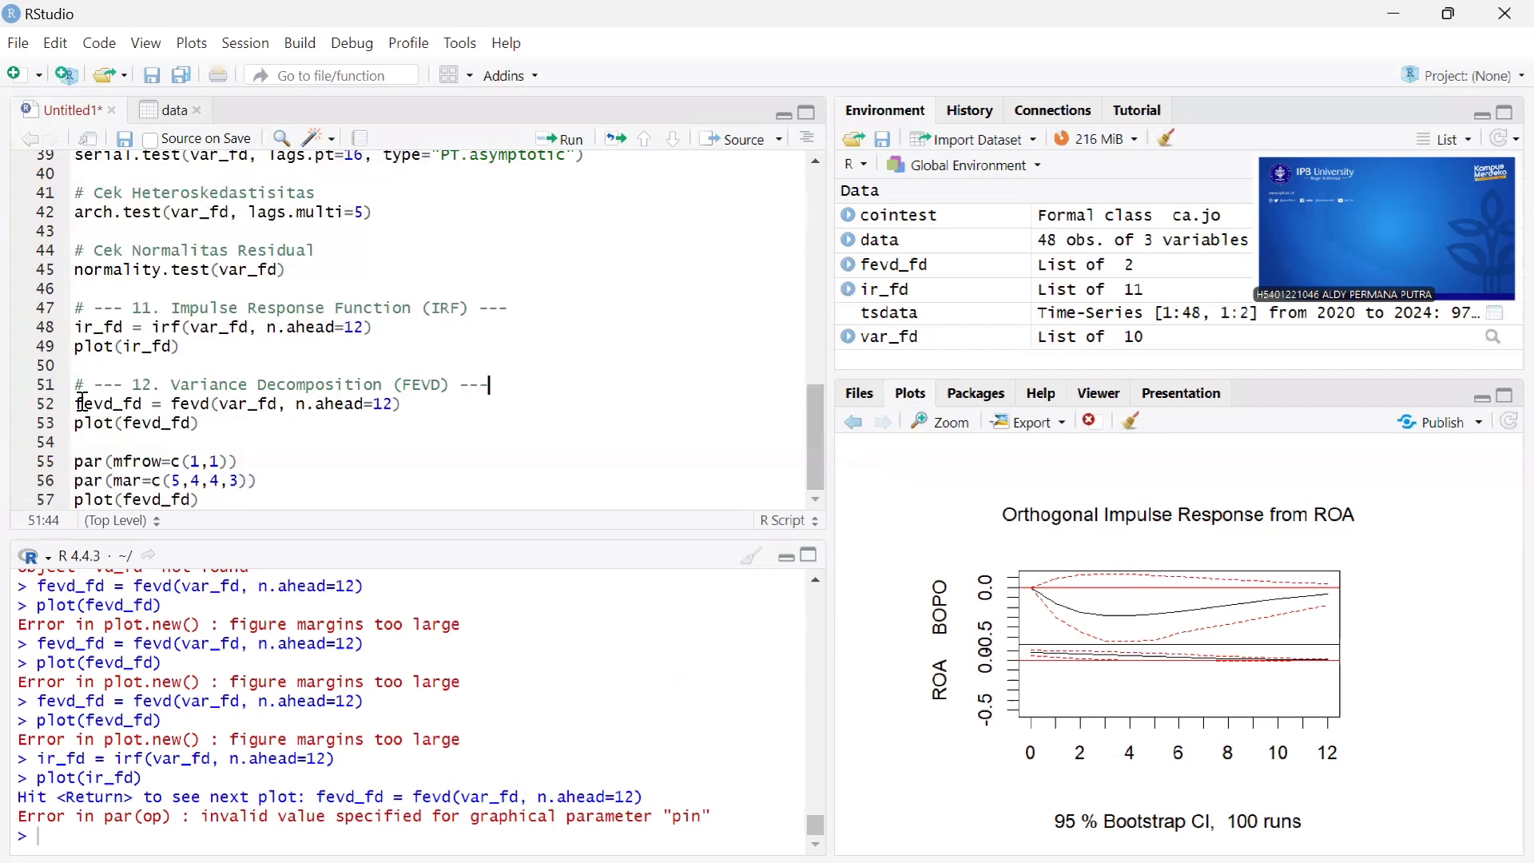
pyautogui.moveTo(172, 404); pyautogui.dragTo(192, 404)
pyautogui.click(208, 411)
pyautogui.moveTo(181, 442); pyautogui.dragTo(240, 500)
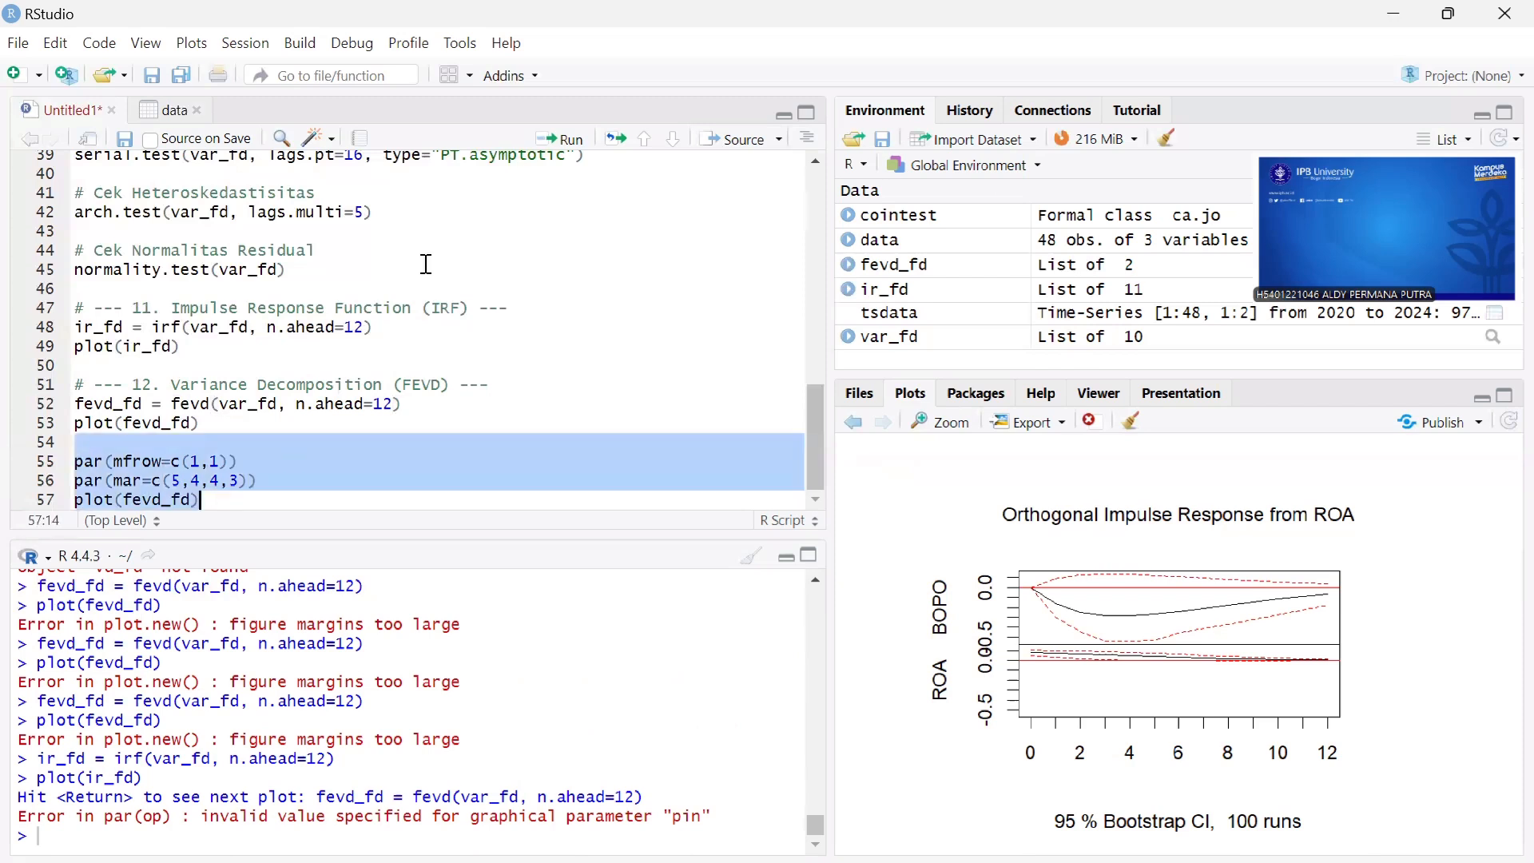
pyautogui.click(546, 139)
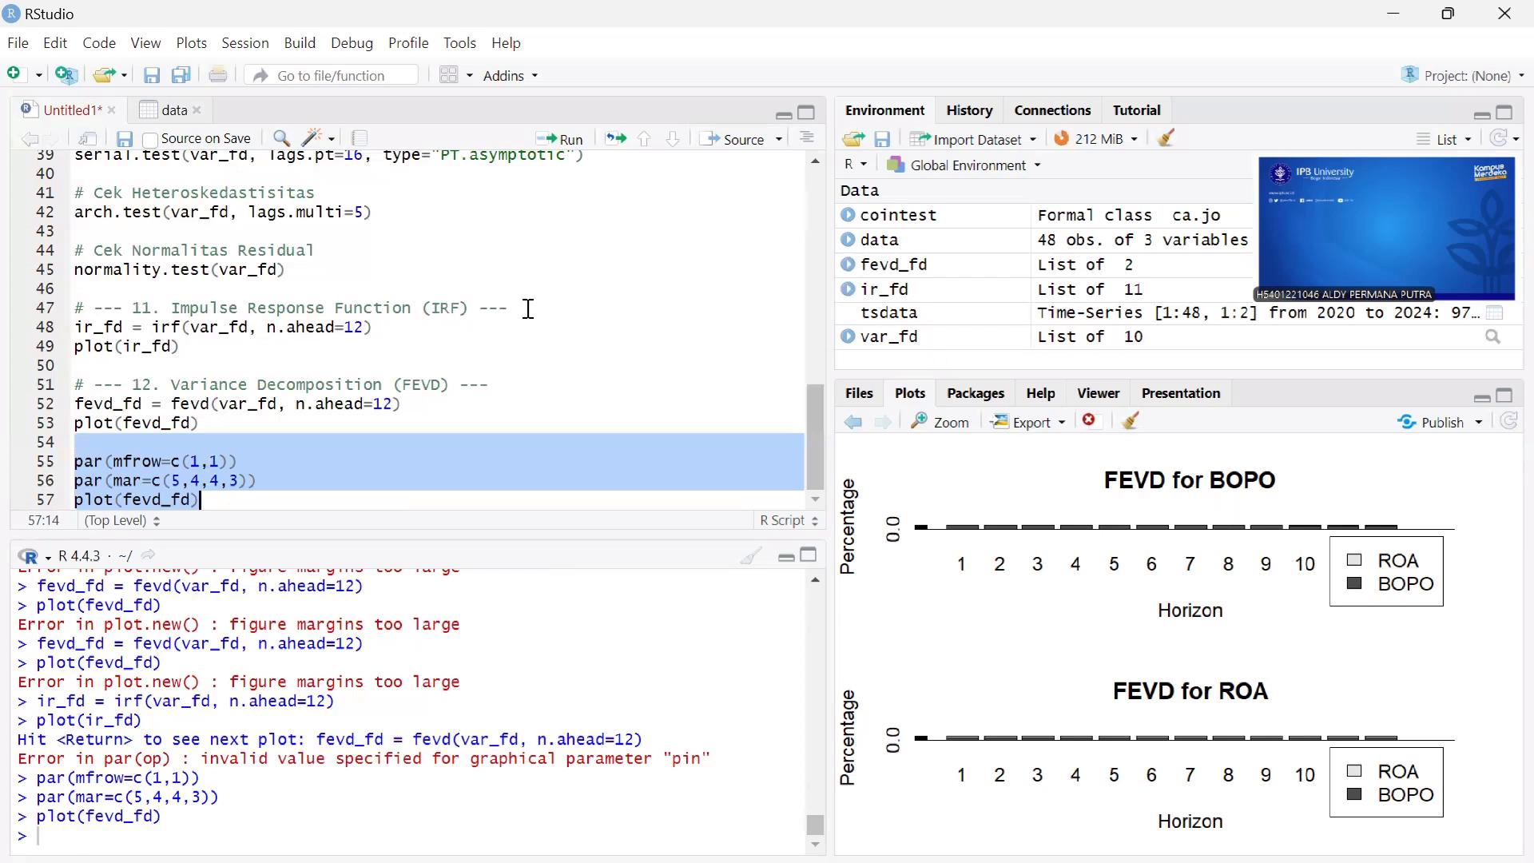
pyautogui.scroll(2, 512, 343)
pyautogui.scroll(2, 502, 392)
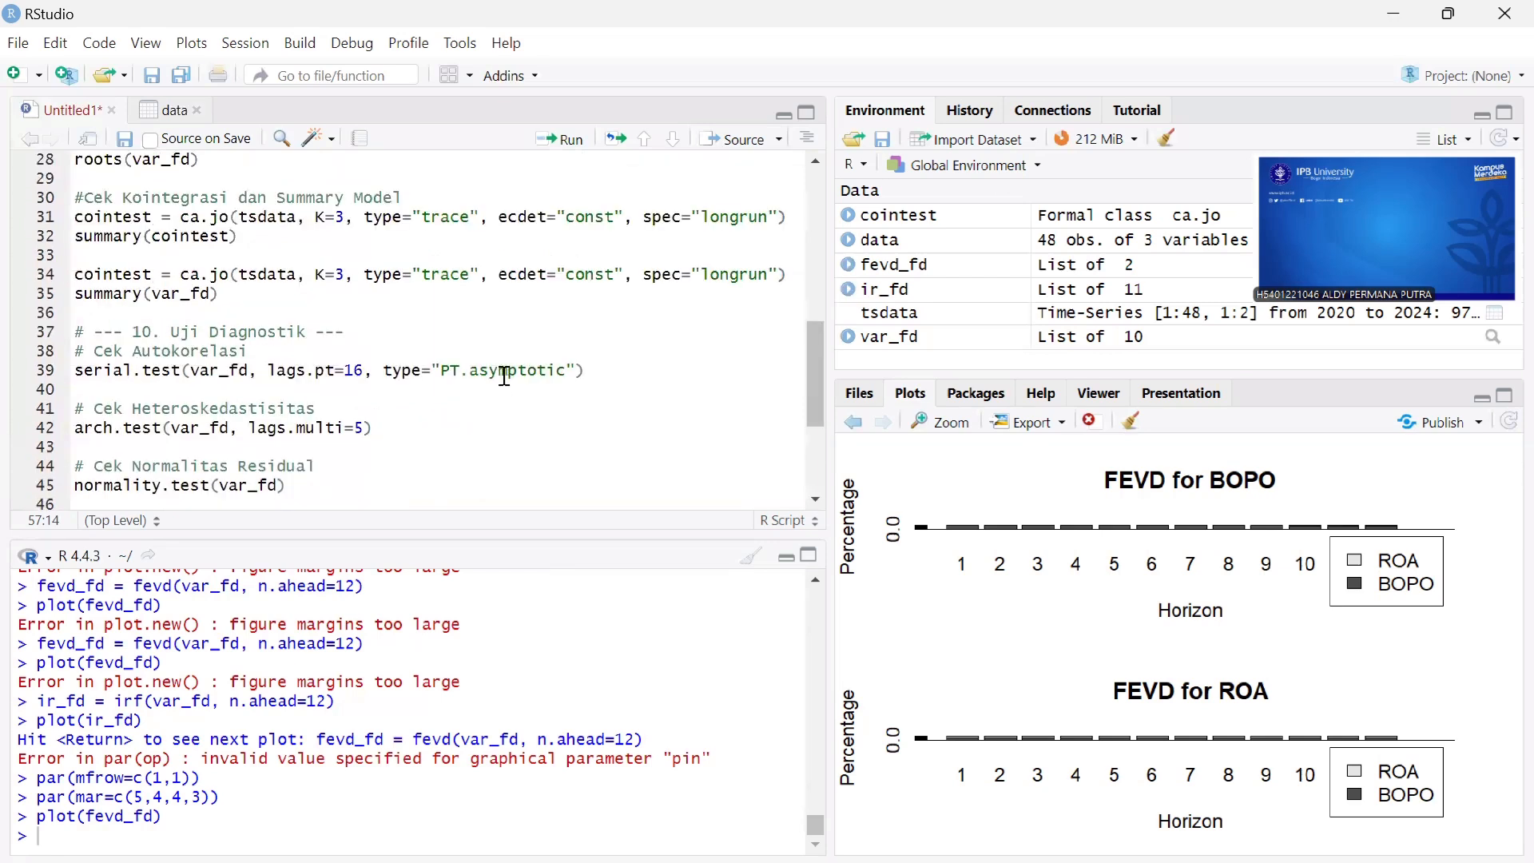
pyautogui.scroll(2, 582, 386)
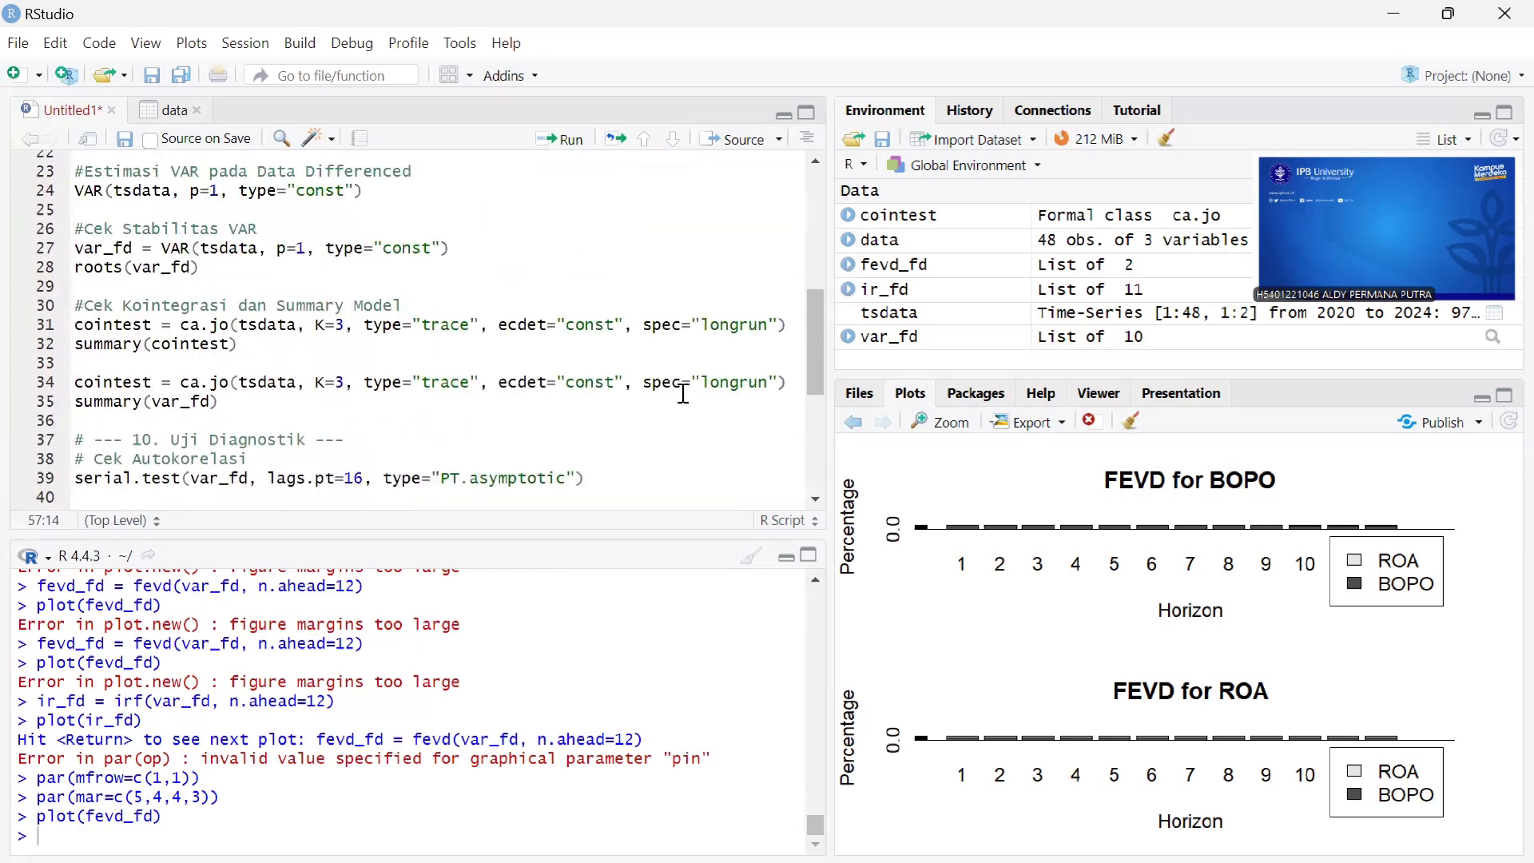